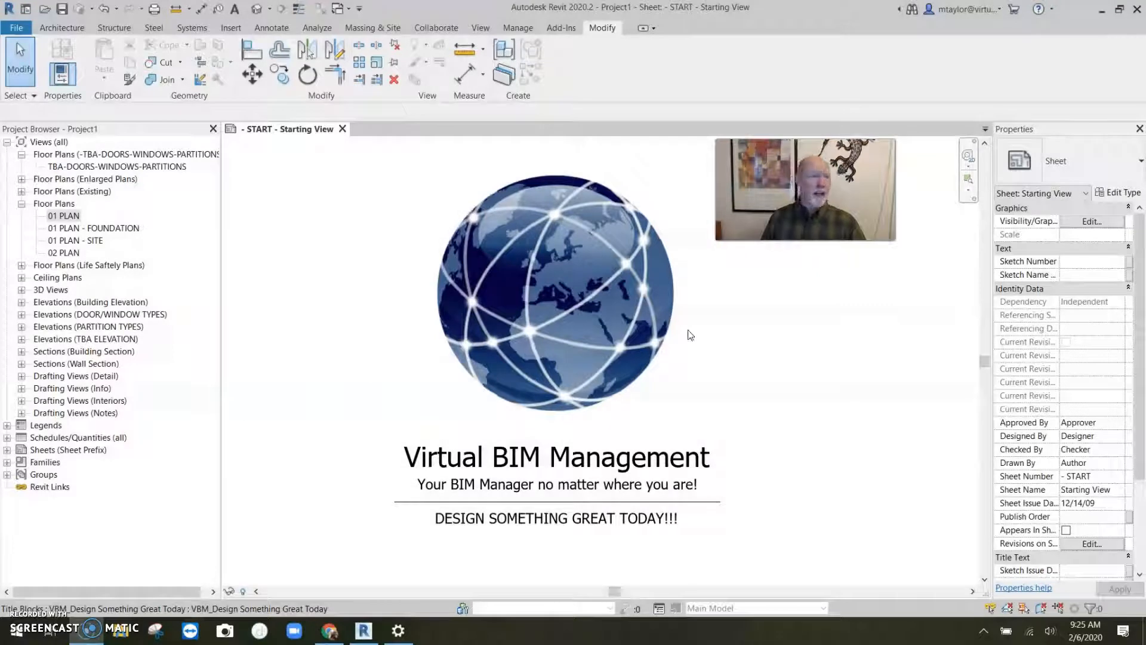
- Open the default 3D view and zoom in to examine the house model
left_click(257, 9)
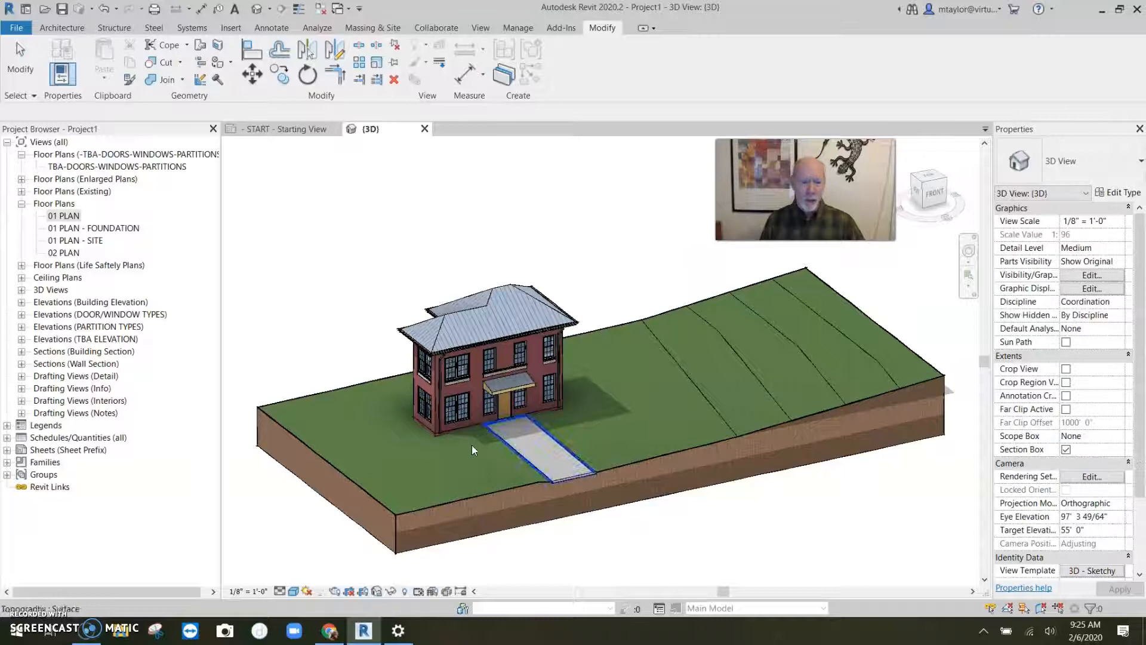
scroll(450, 442, "up", 6)
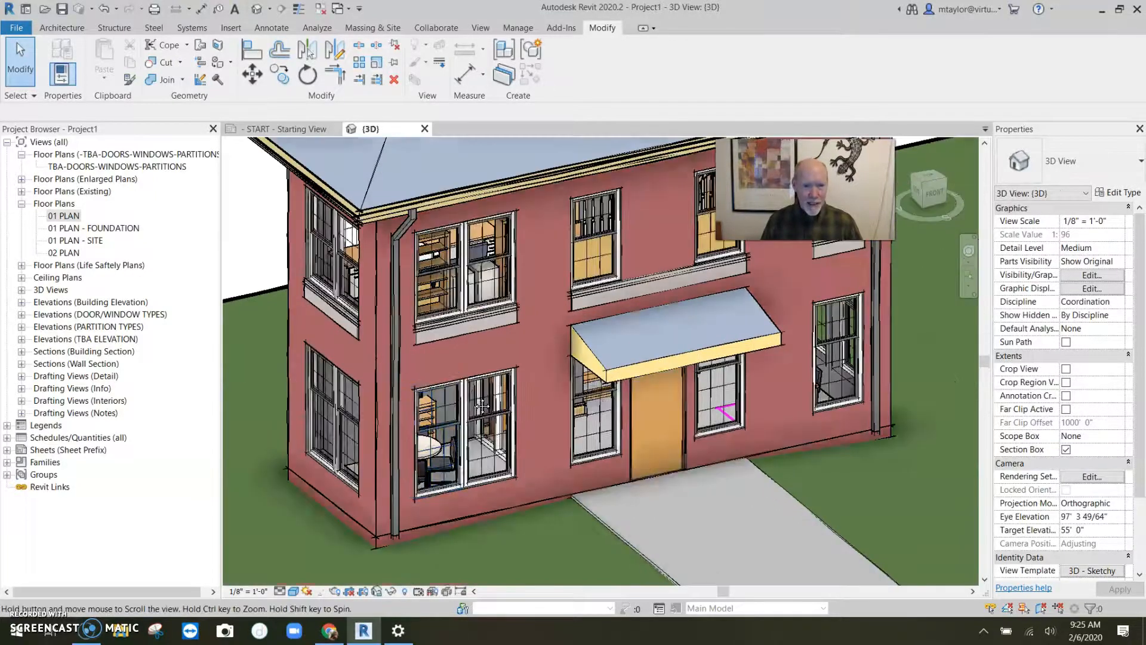
scroll(472, 396, "down", 4)
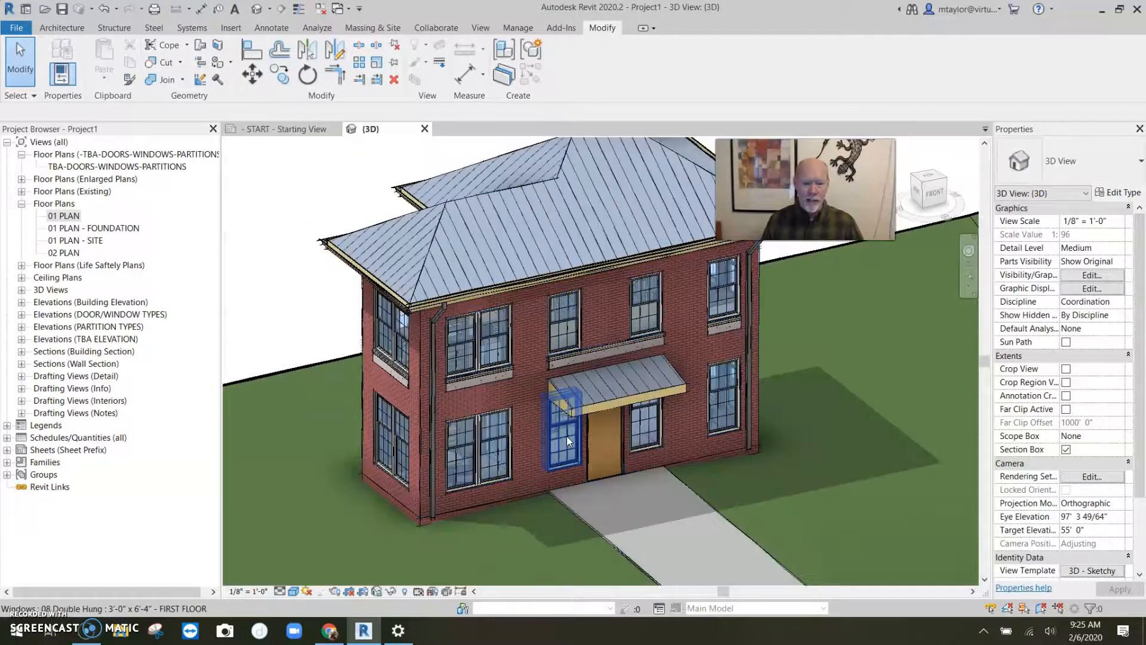
- Open the 01 PLAN floor plan and zoom in around the conference room walls
left_click(65, 216)
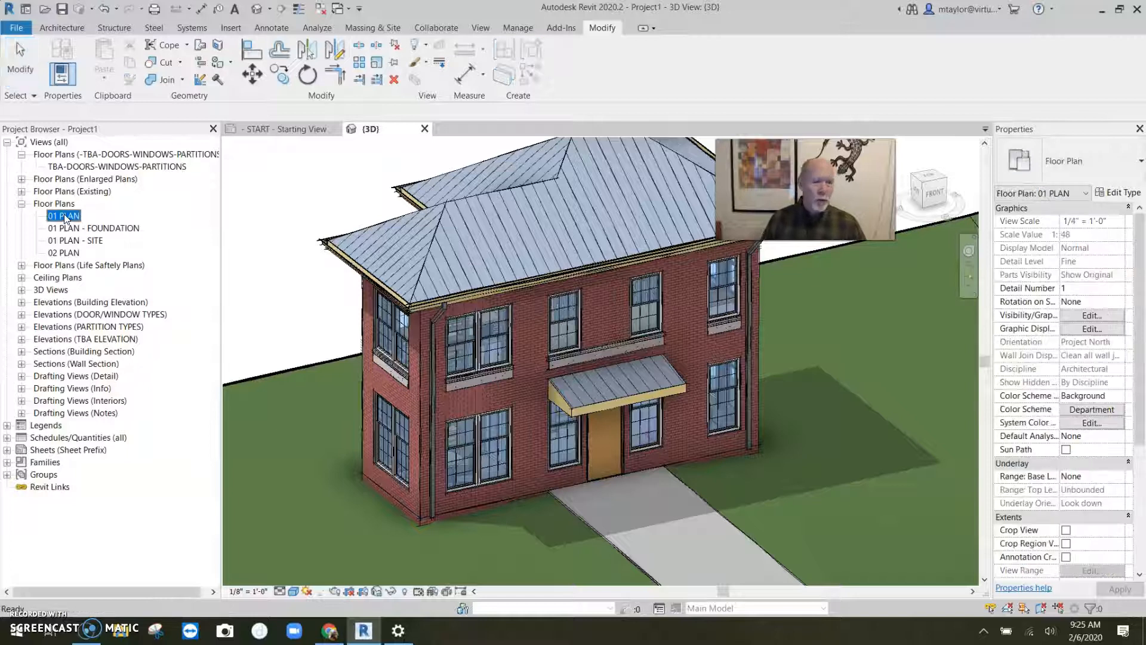
double_click(64, 216)
scroll(619, 392, "up", 2)
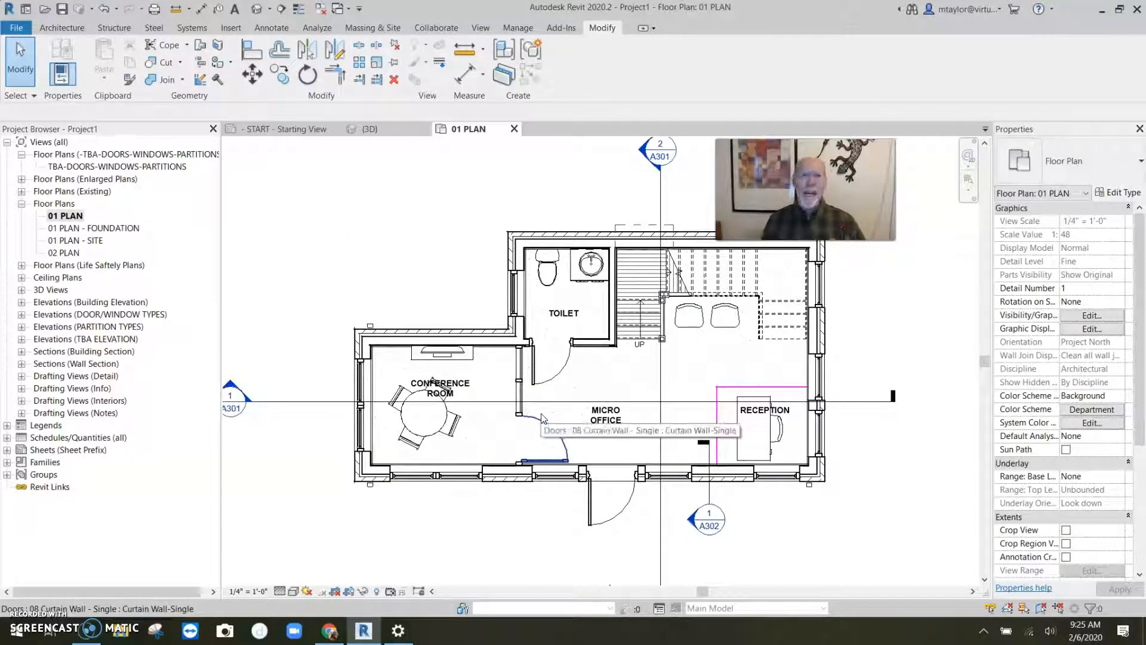
scroll(350, 338, "up", 3)
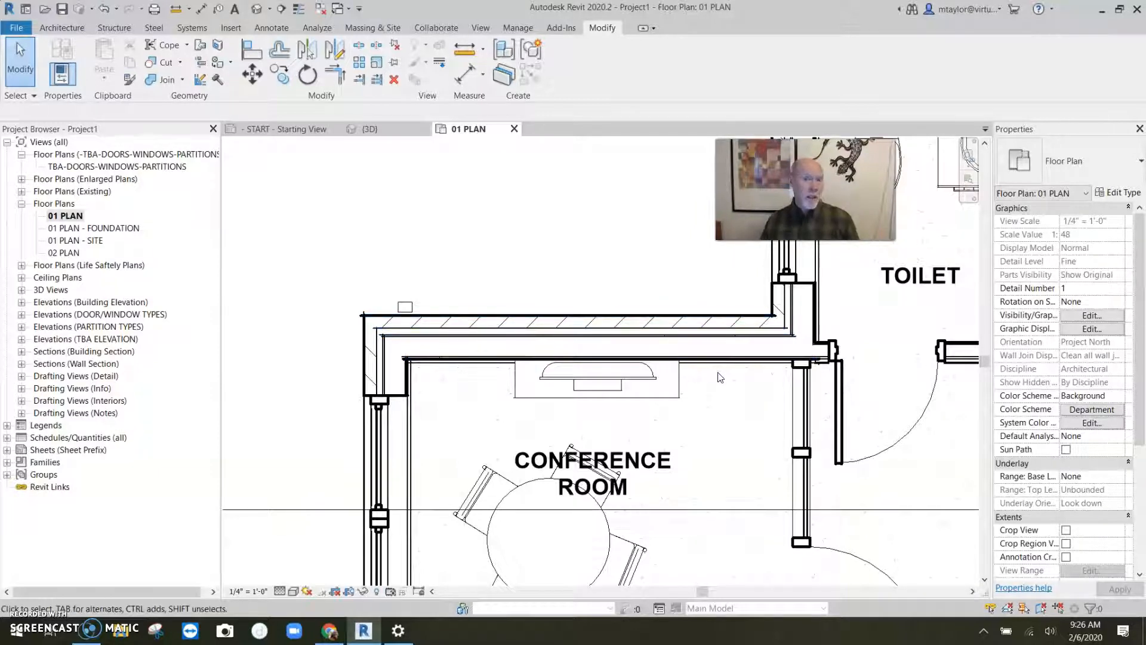
scroll(597, 364, "down", 3)
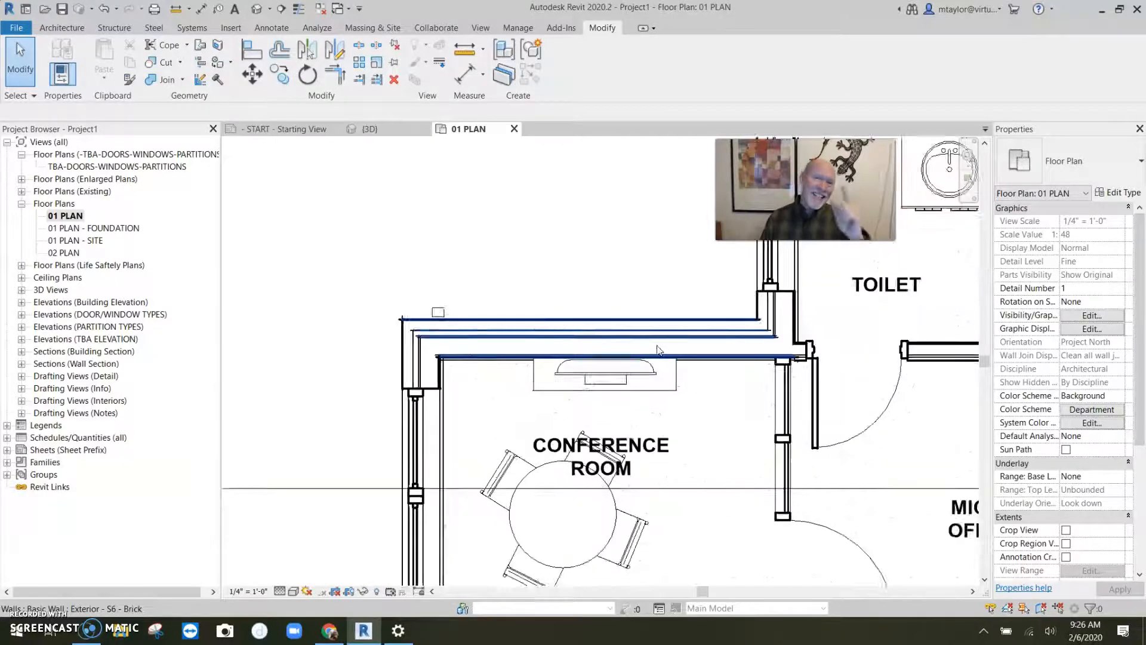
- Open the SECTION BLDG - HORIZ section view and inspect the second floor's 2x10 joist floor
double_click(301, 434)
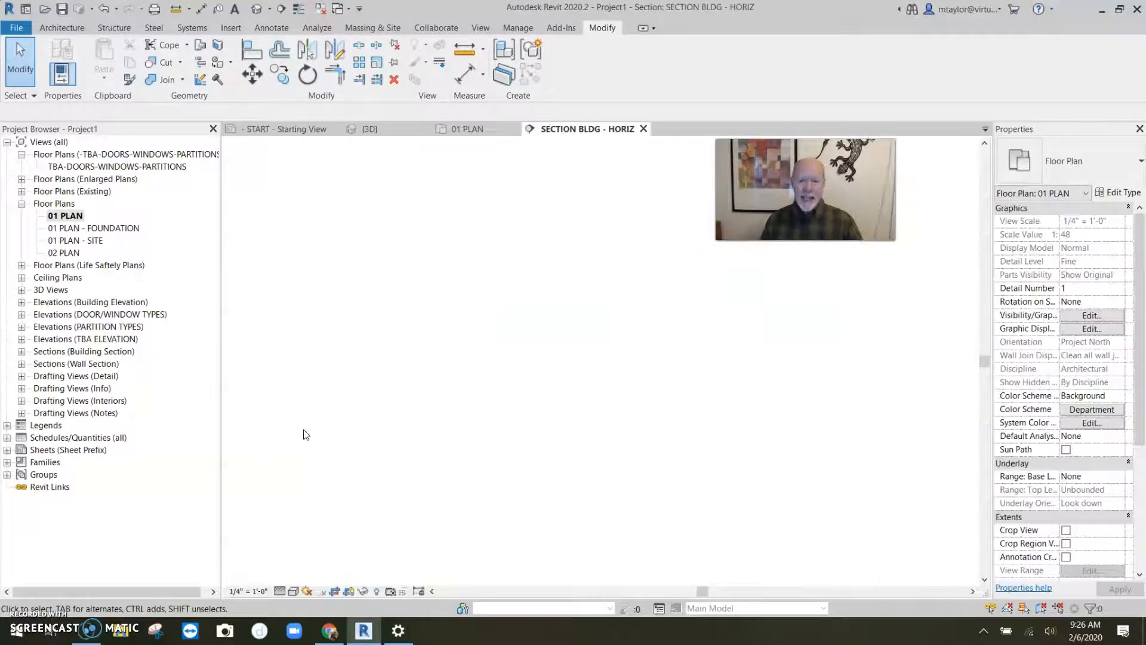
scroll(787, 385, "up", 3)
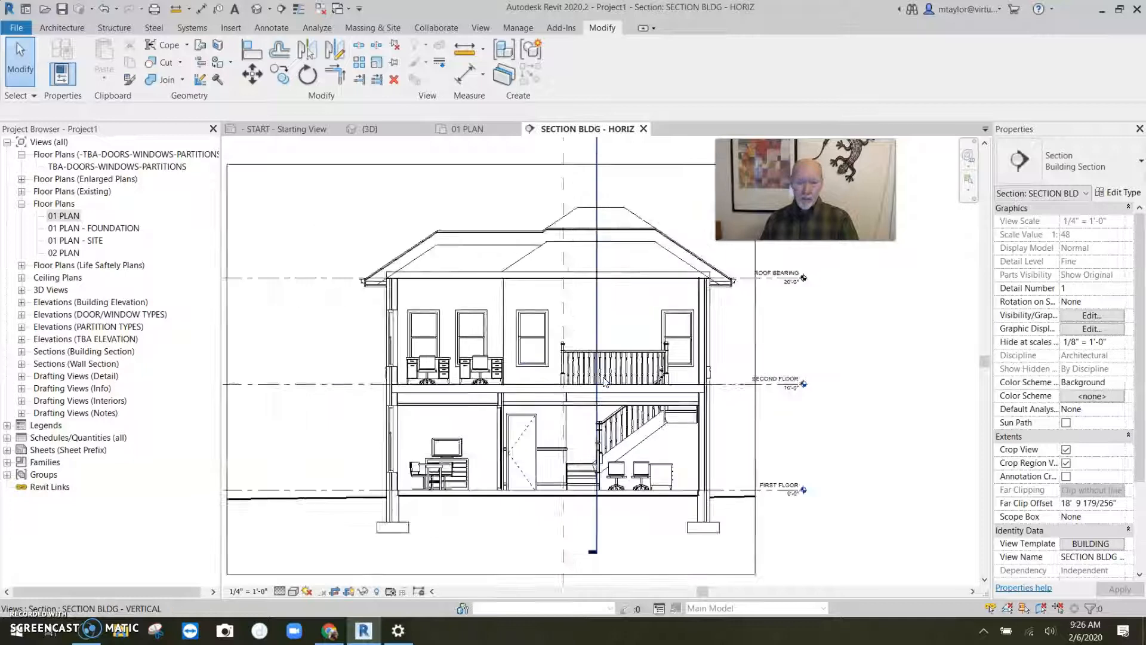
left_click(438, 397)
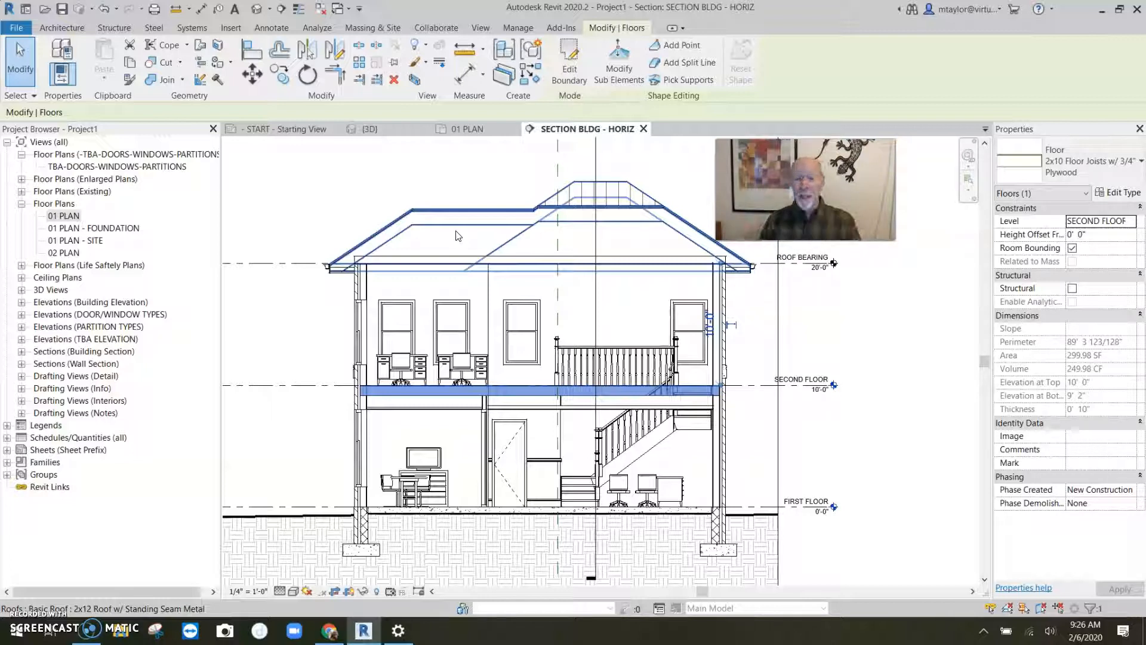
left_click(269, 466)
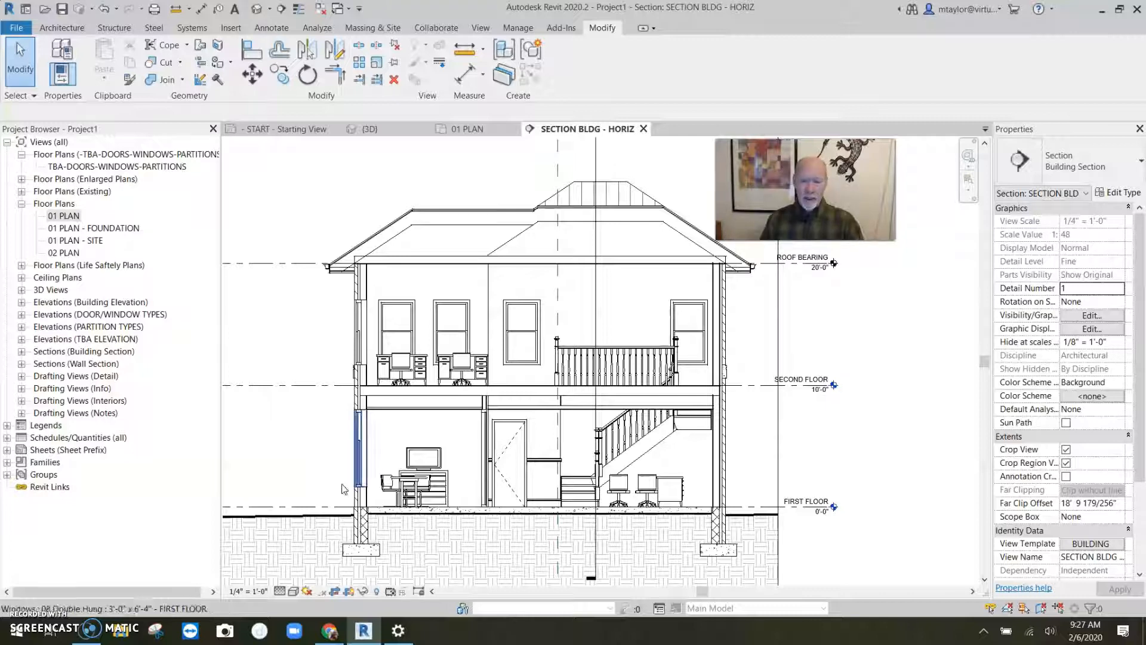
scroll(502, 411, "up", 2)
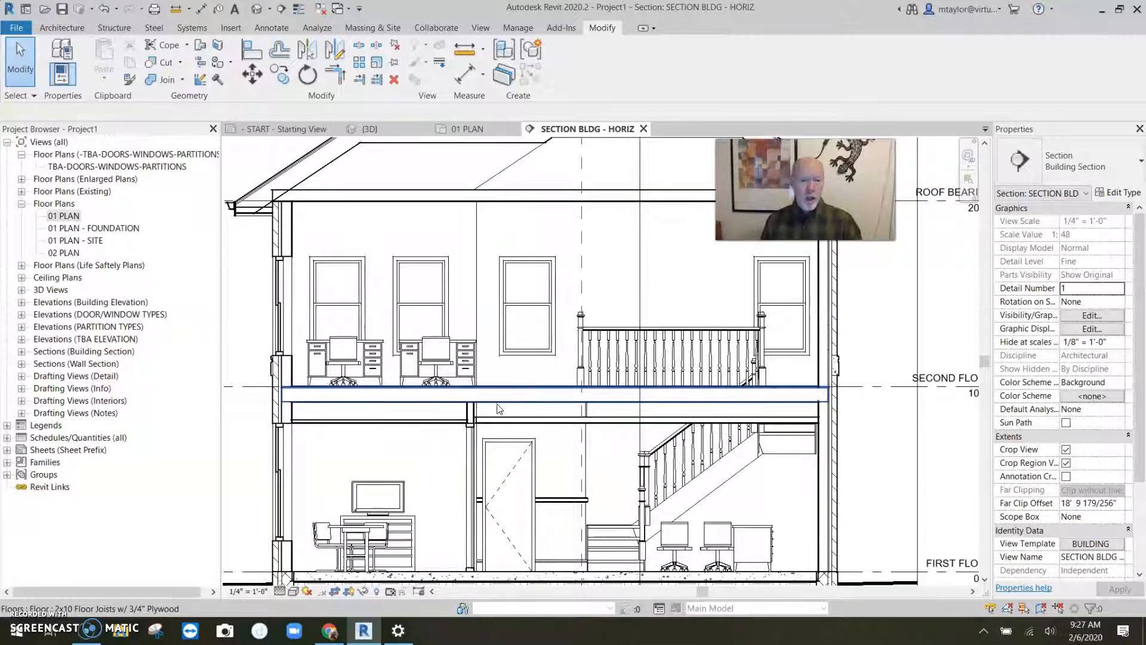
left_click(502, 408)
scroll(250, 482, "down", 1)
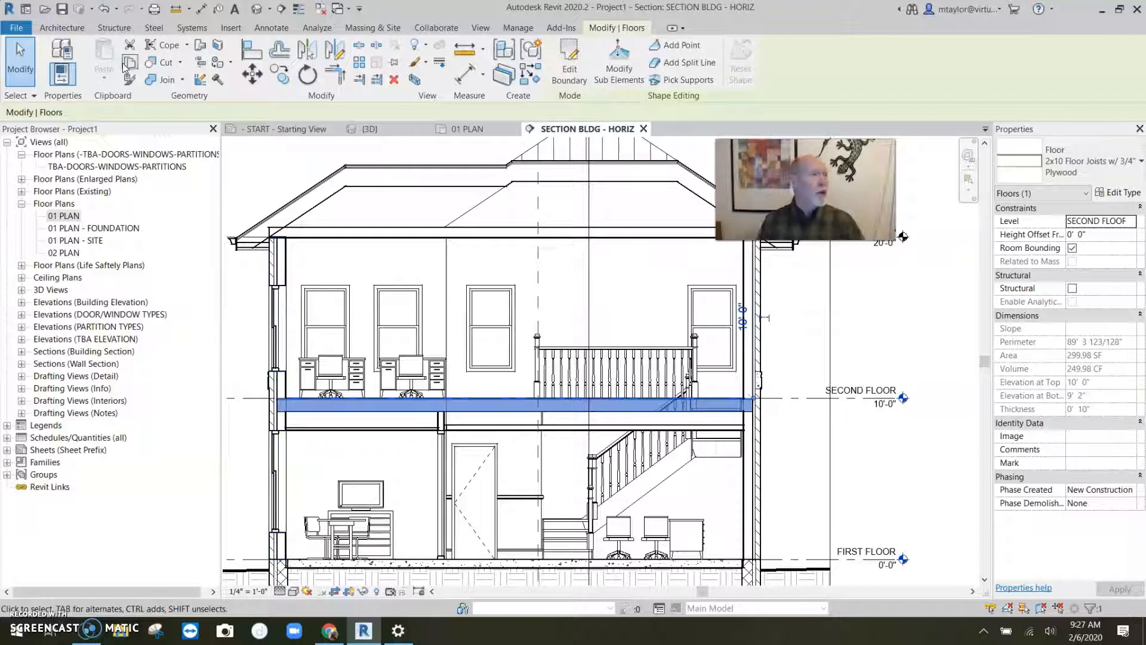
- Create a new family from the Detail Item.rft template
left_click(20, 28)
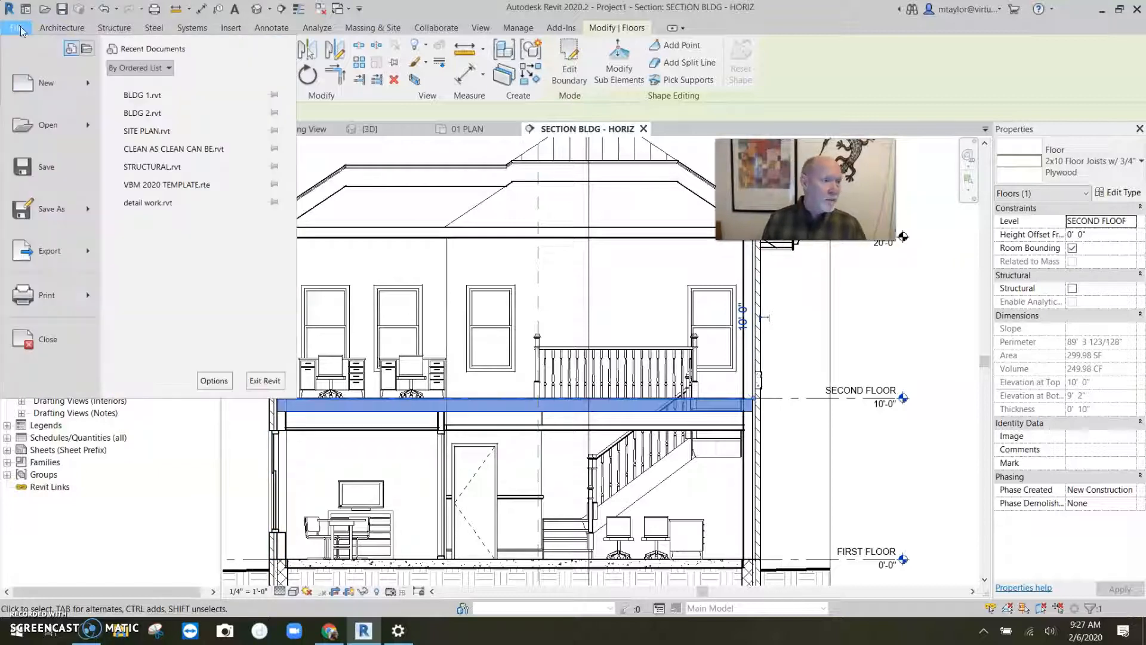
mouse_move(90, 87)
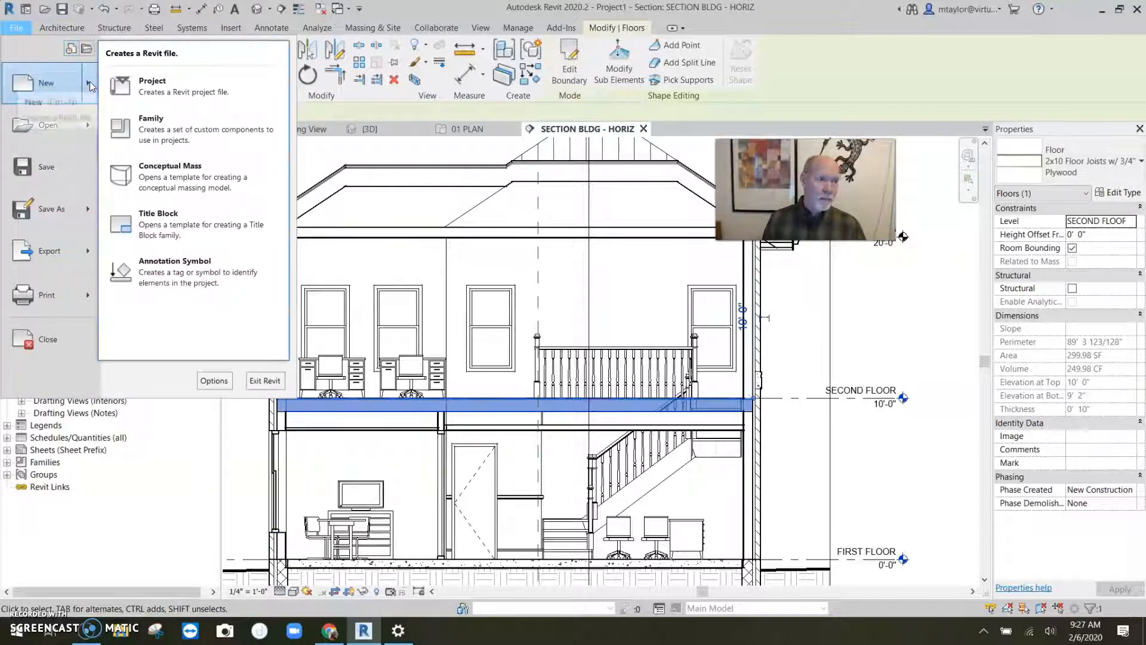
left_click(174, 134)
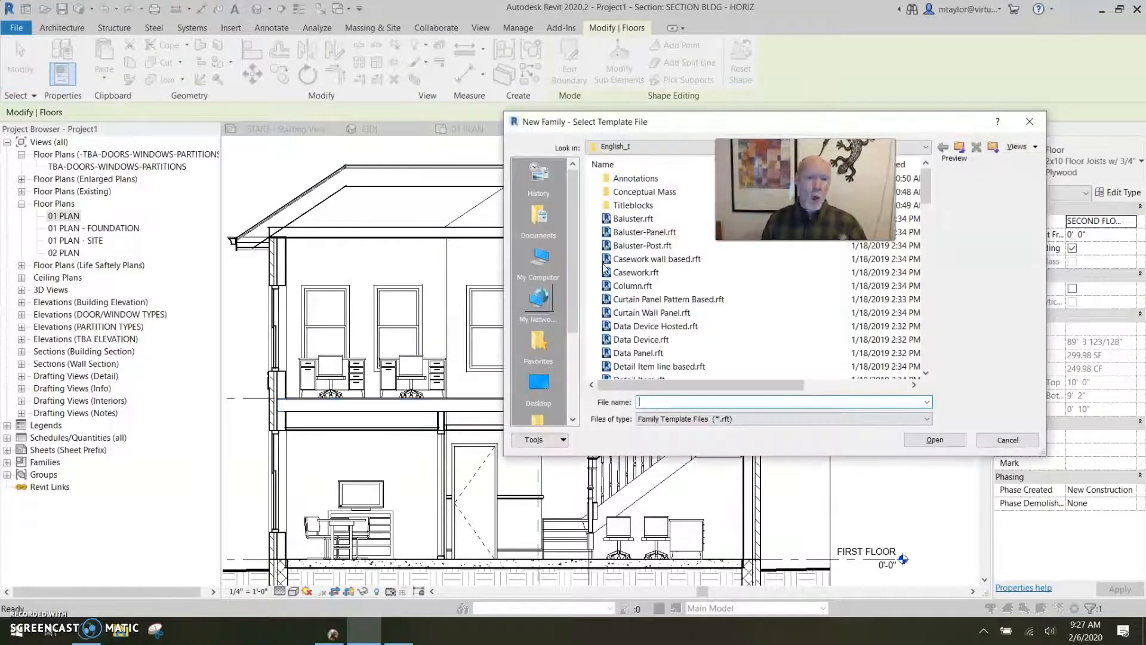
left_click_drag(723, 120, 391, 129)
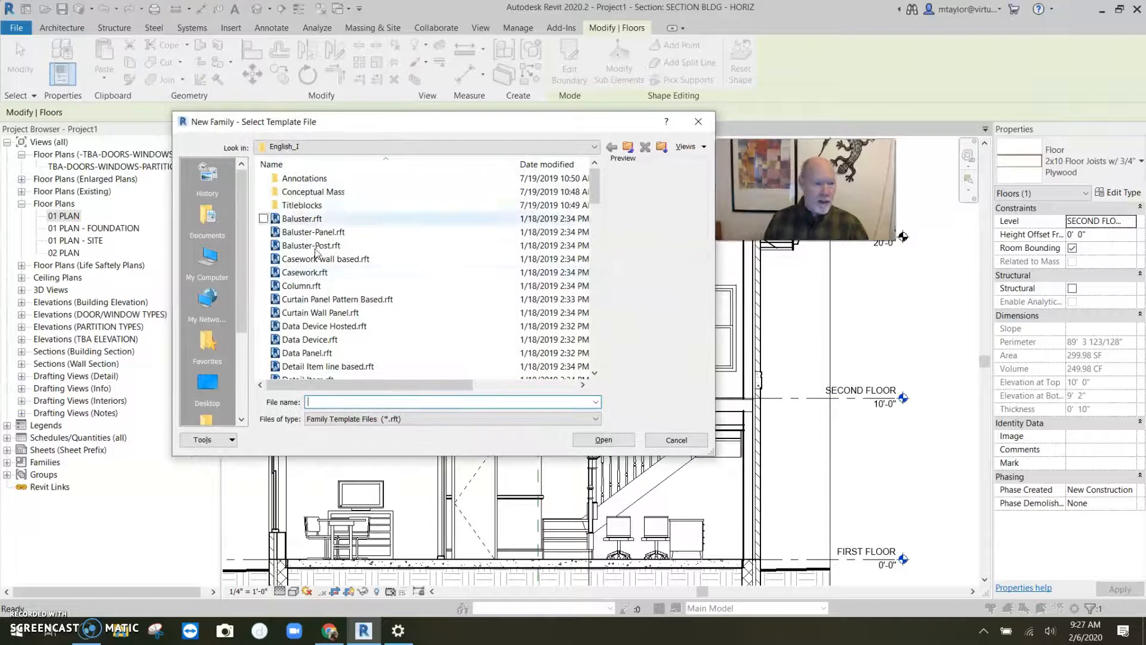
scroll(308, 286, "down", 2)
left_click(308, 303)
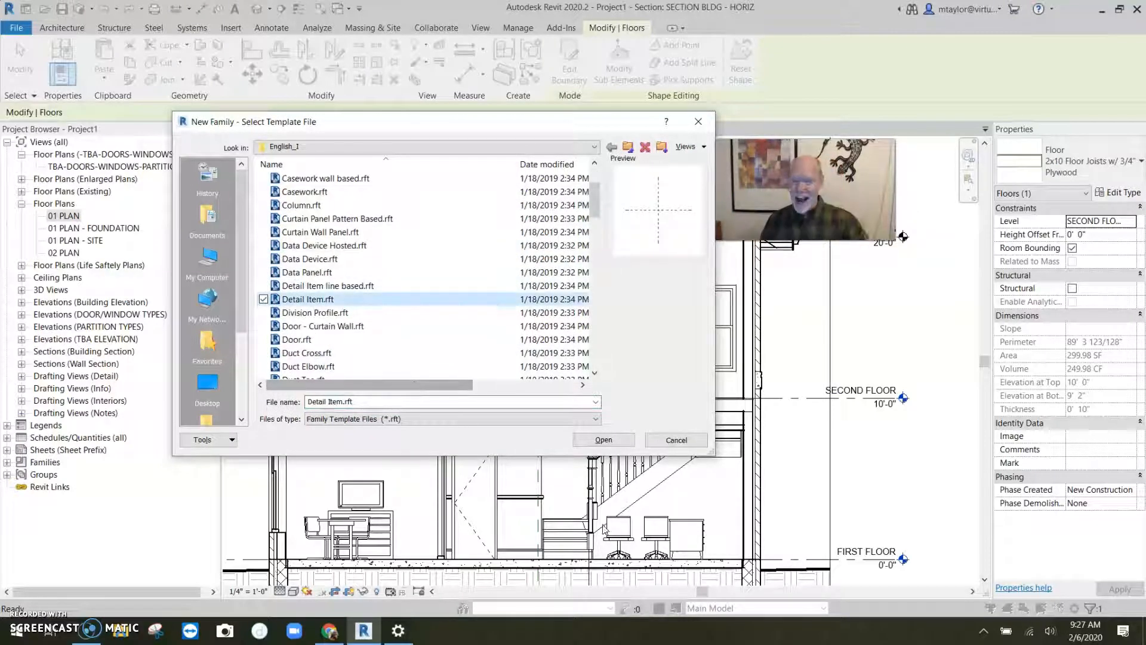
left_click(610, 443)
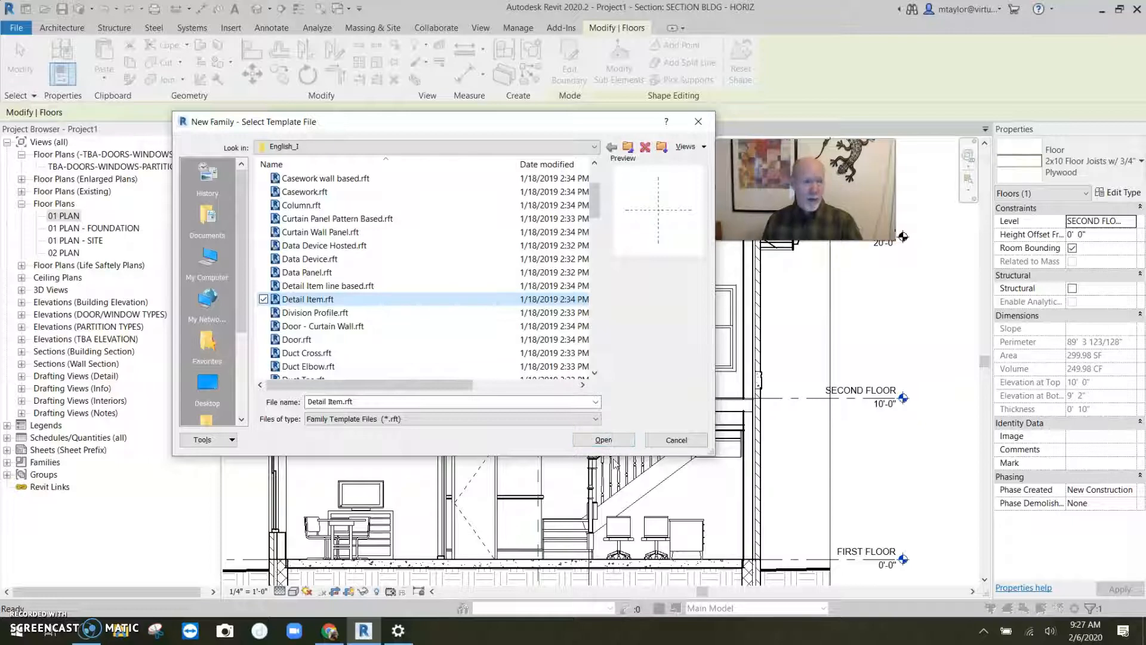
left_click(604, 439)
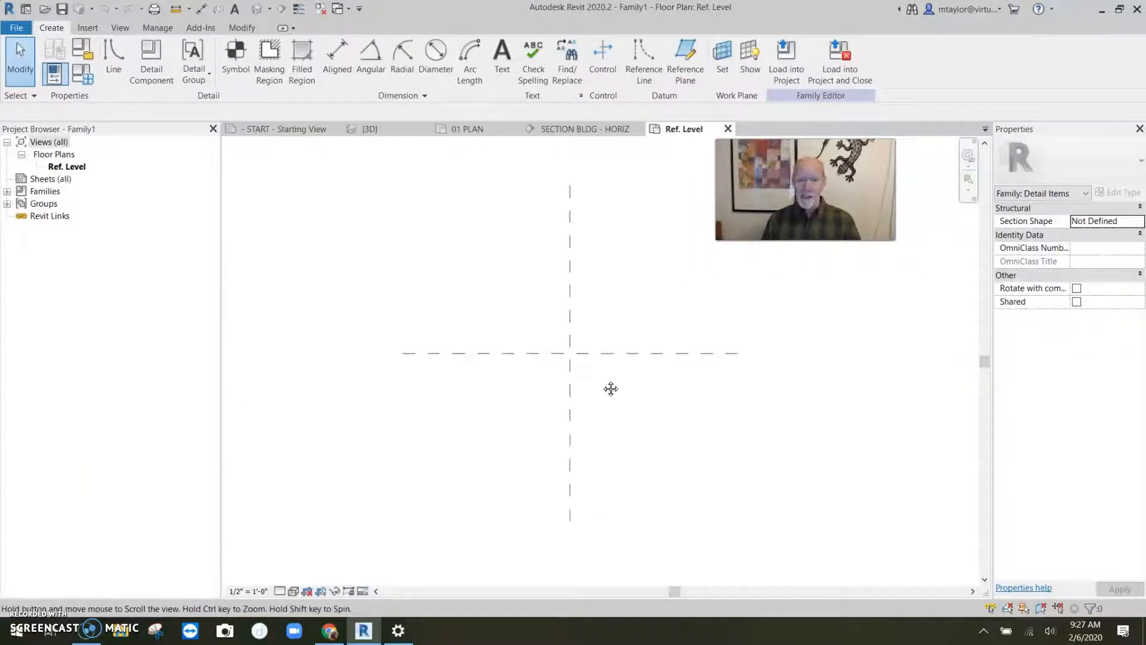
- Draw a detail line 9.25" straight up from the reference planes' intersection
scroll(561, 365, "up", 3)
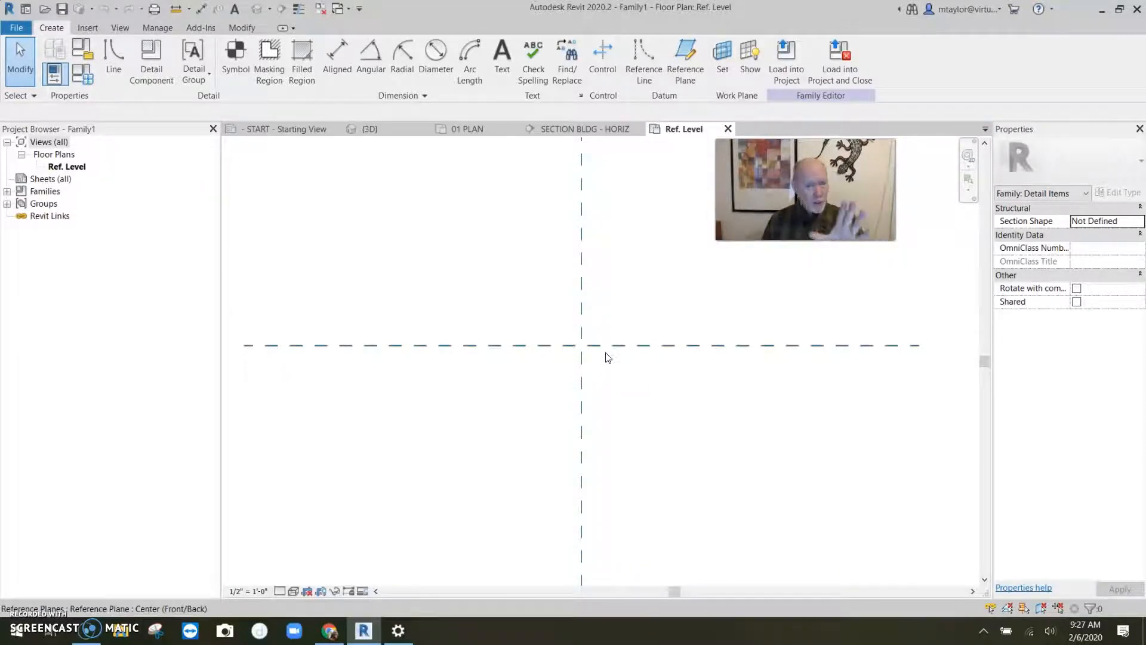
left_click(110, 57)
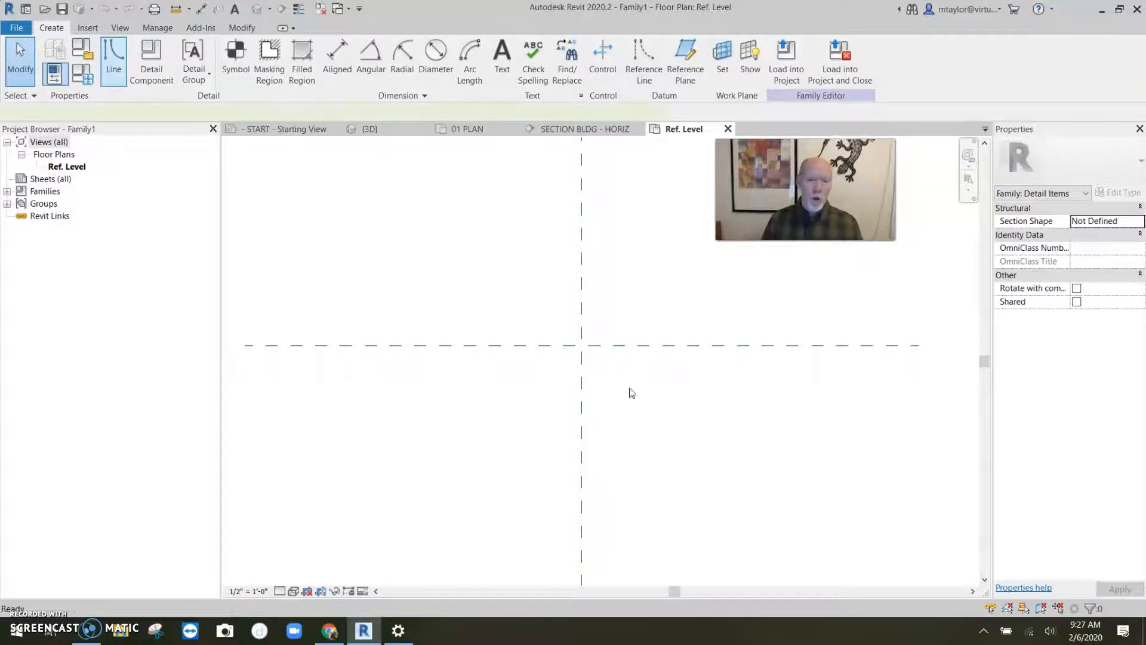
left_click(581, 345)
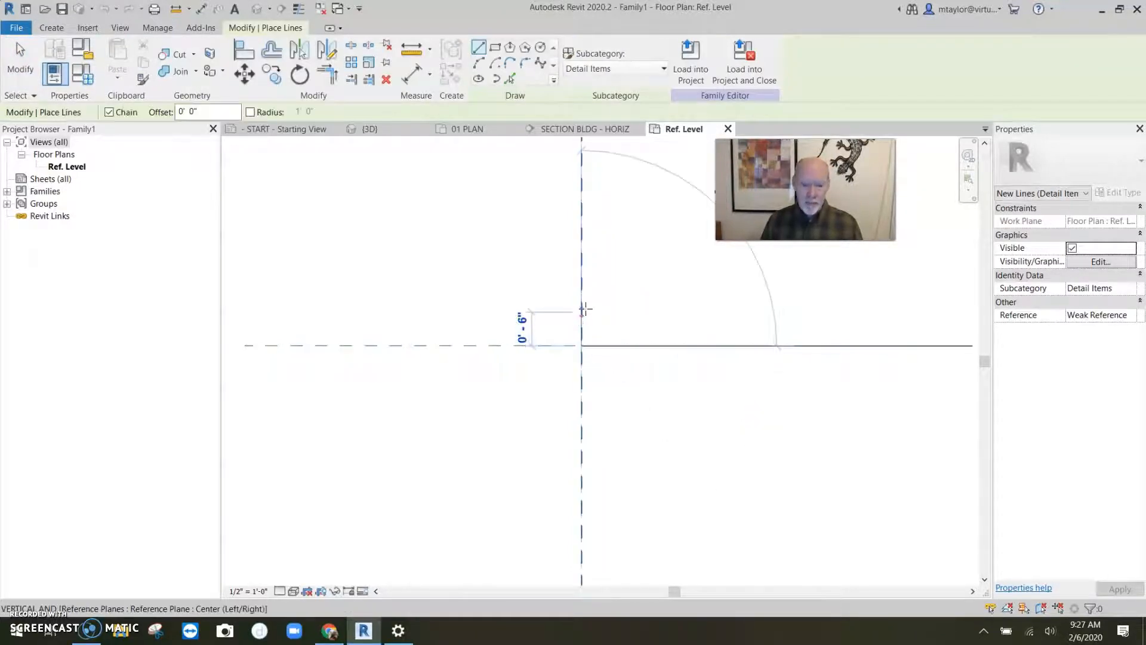
scroll(585, 308, "up", 2)
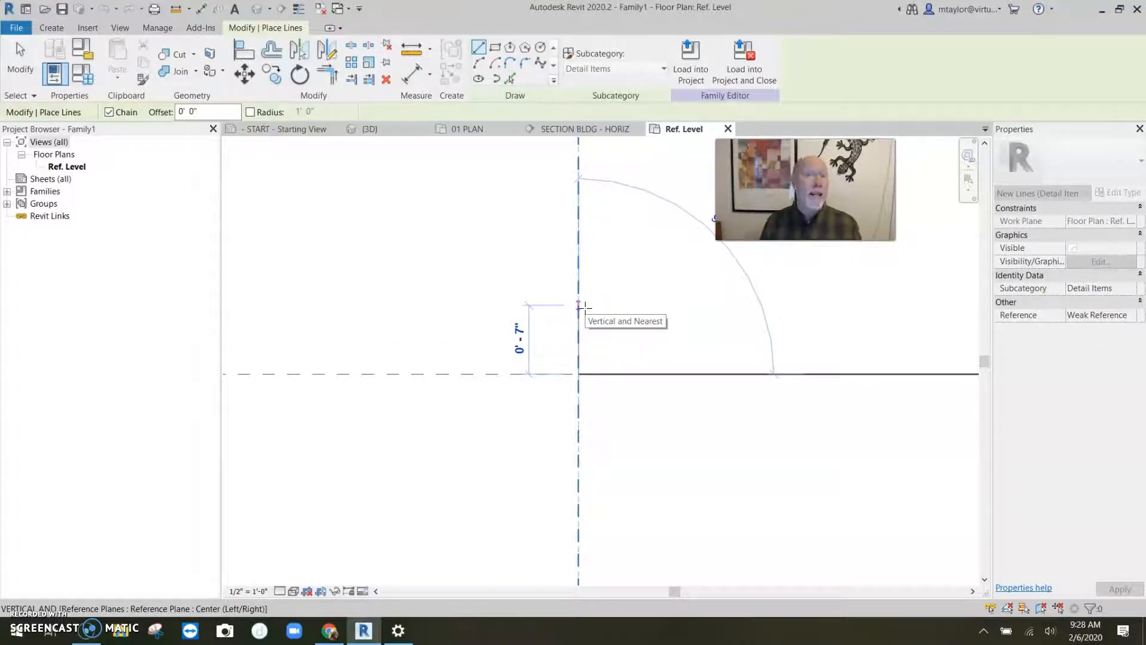
type("9")
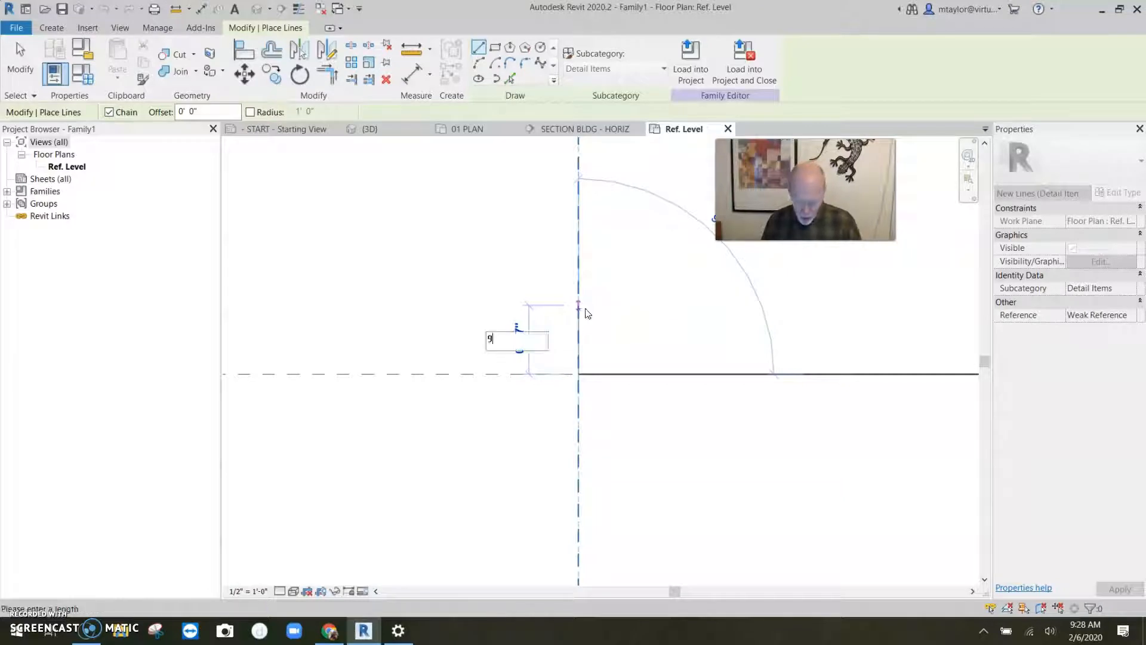
type(".2")
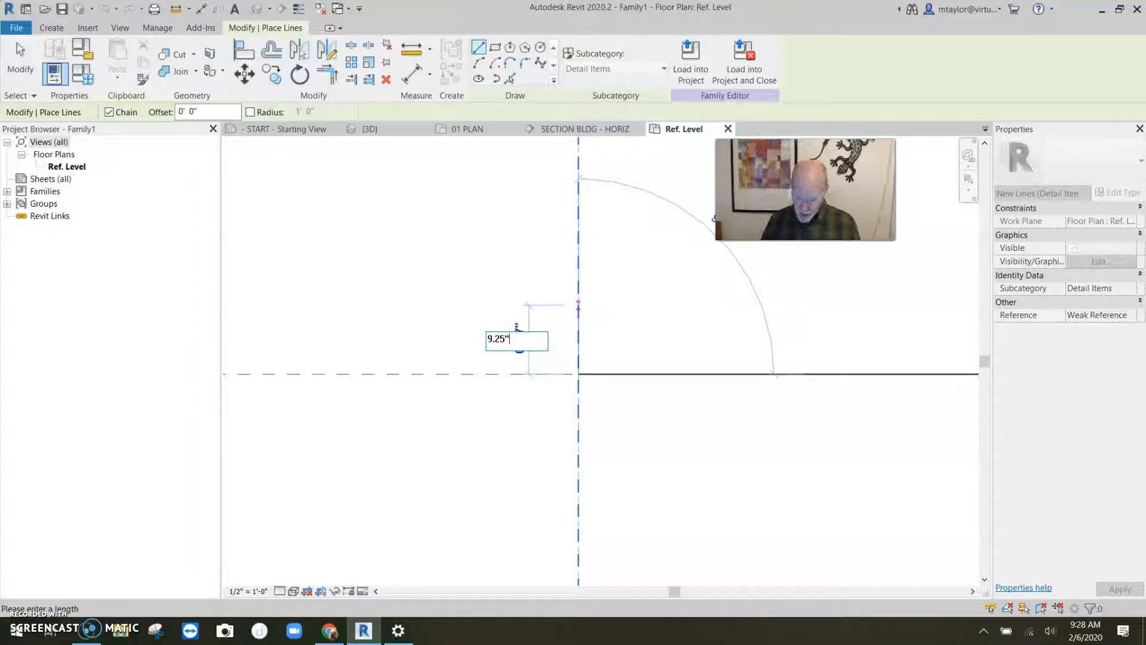
type("5\"")
key("Return")
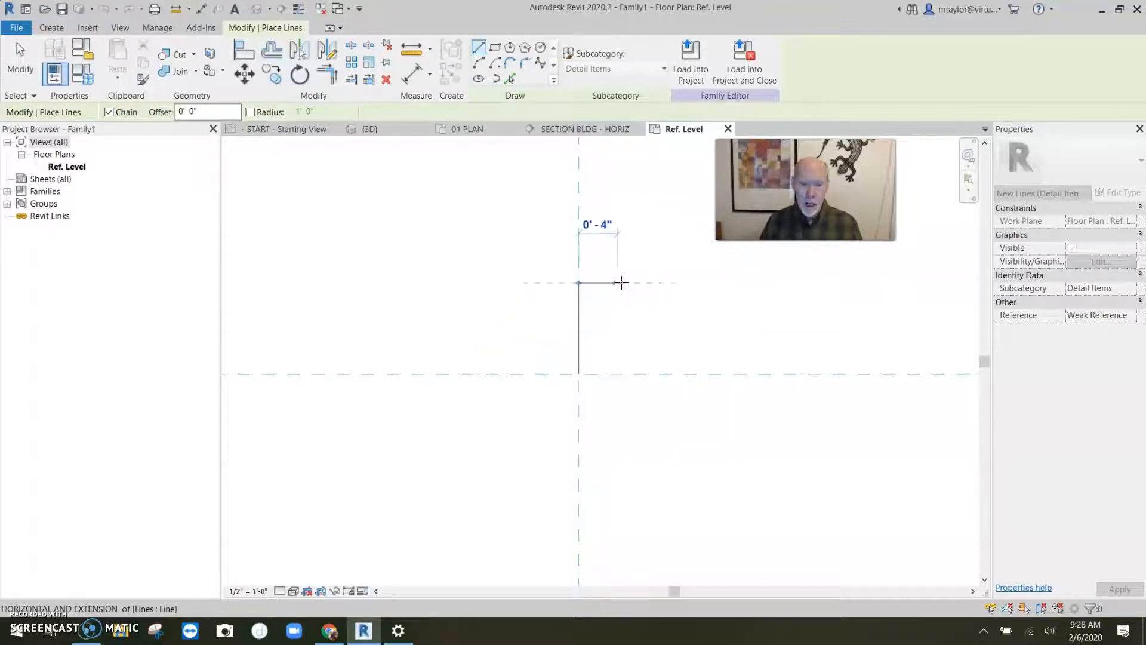
- Continue with a 1 1/2" horizontal line and close the rectangle back at the starting point
type("1 1")
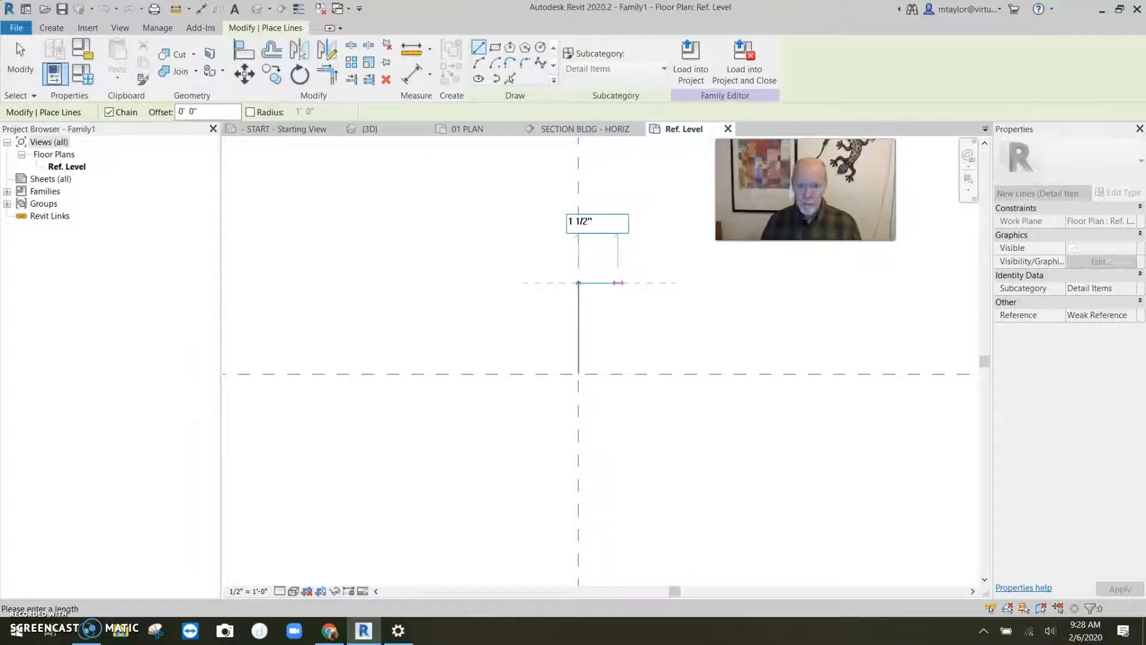
type("/2\"")
key("Return")
left_click(593, 374)
left_click(578, 375)
key("Escape")
key("Escape")
- Select all four rectangle lines and change their subcategory to Medium Lines
scroll(608, 332, "up", 3)
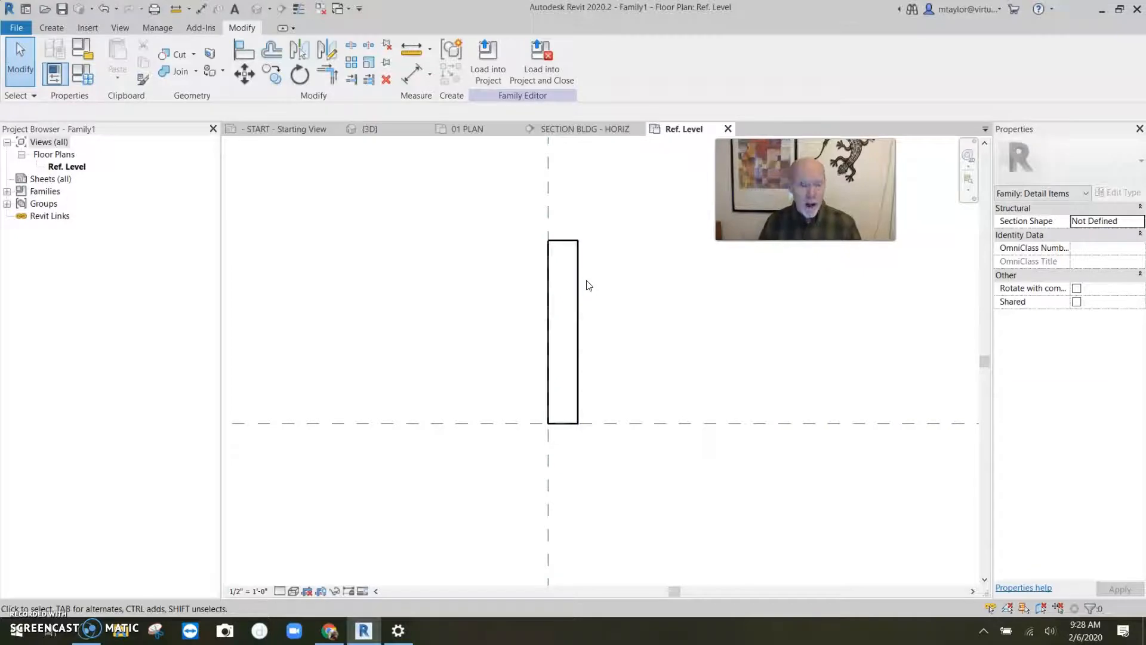
left_click(621, 295)
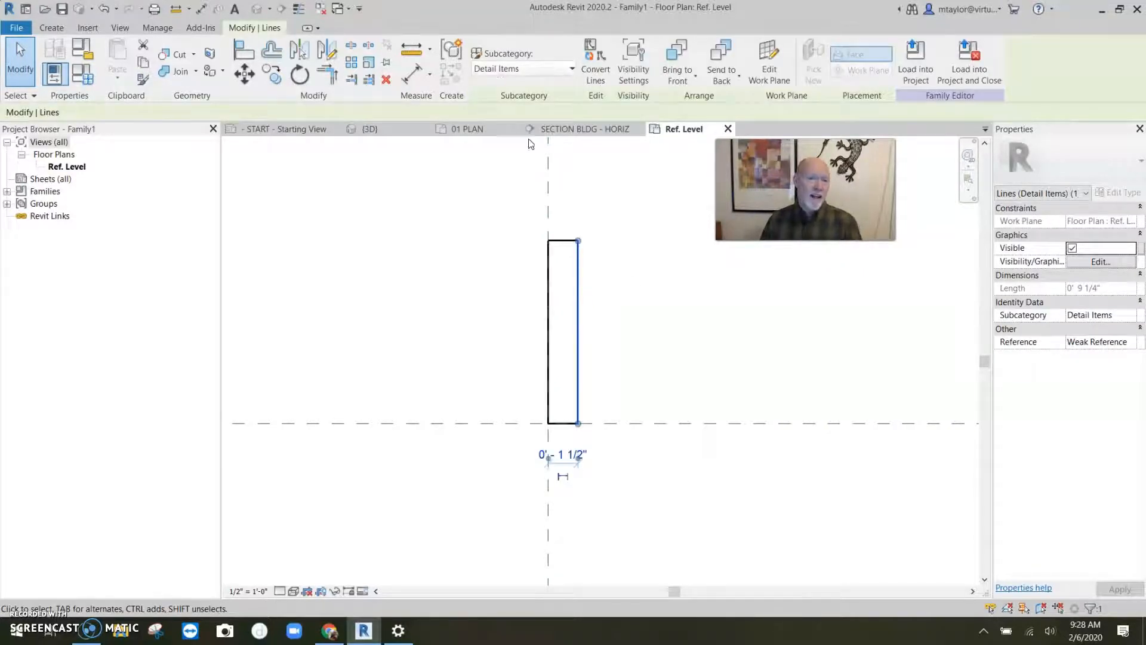
left_click(504, 222)
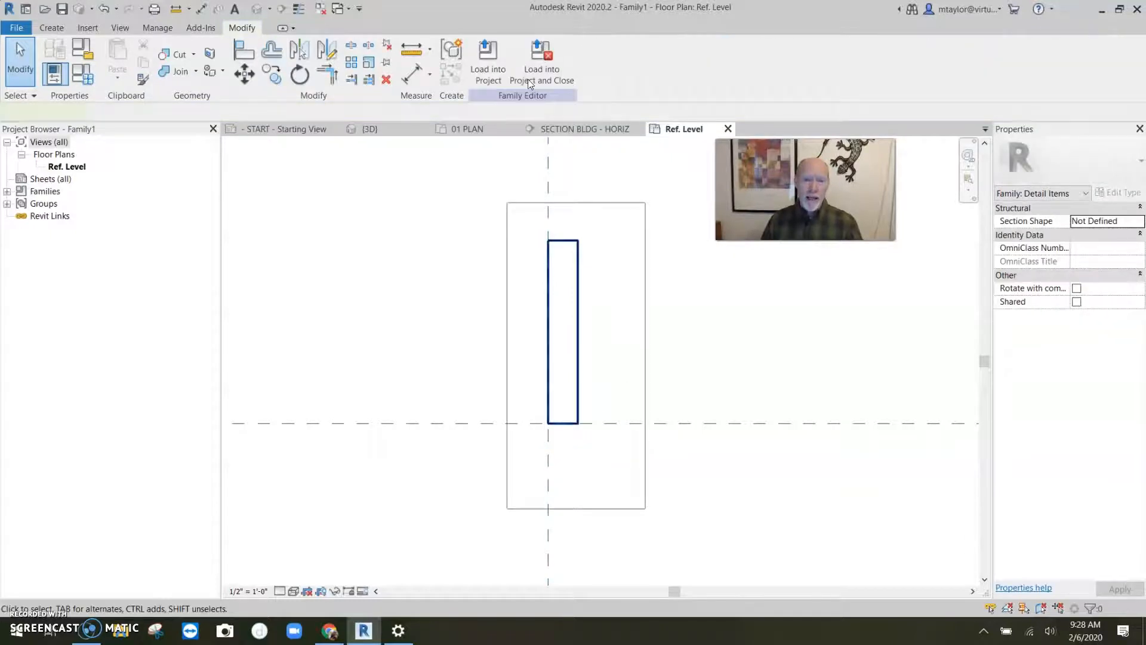
left_click(571, 70)
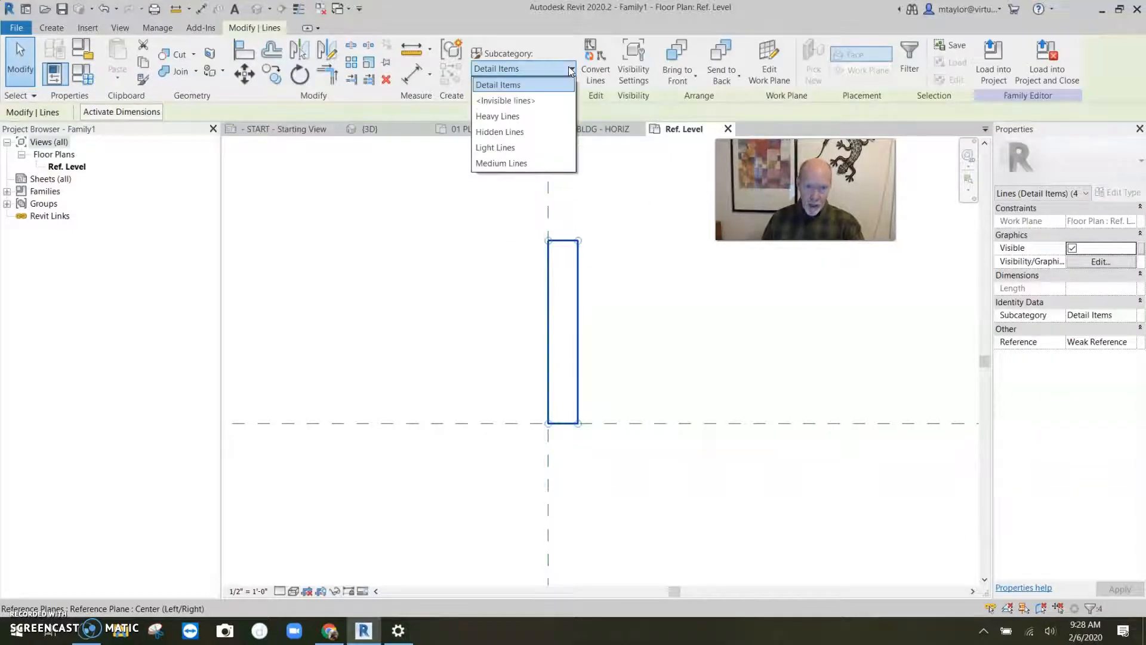
left_click(516, 165)
left_click(644, 367)
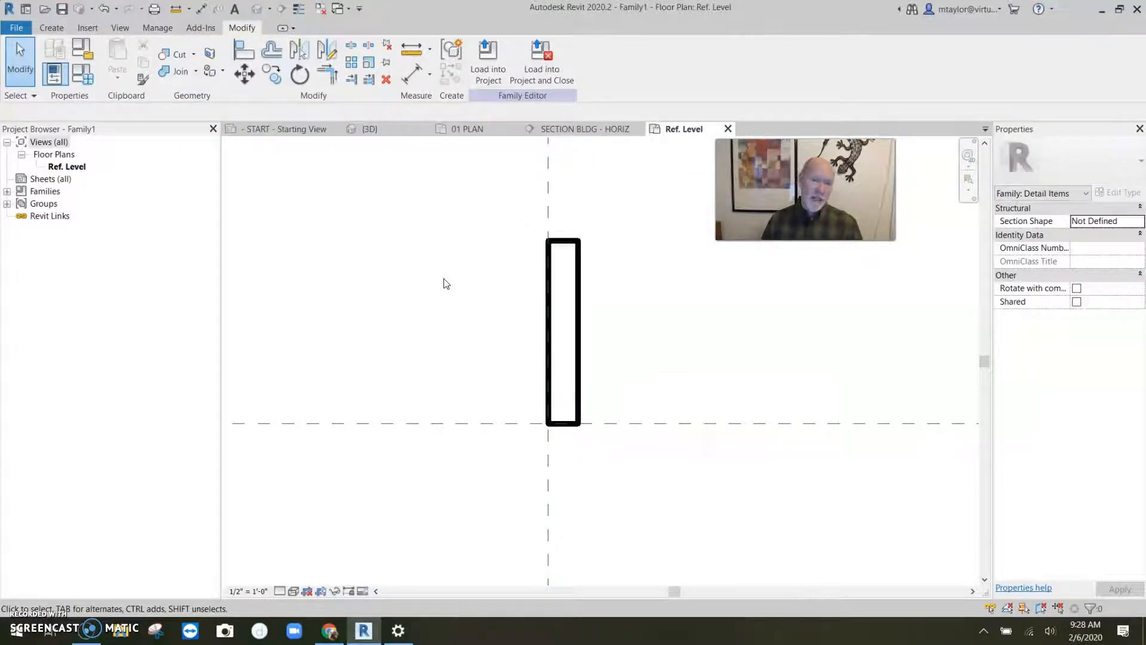
left_click(50, 28)
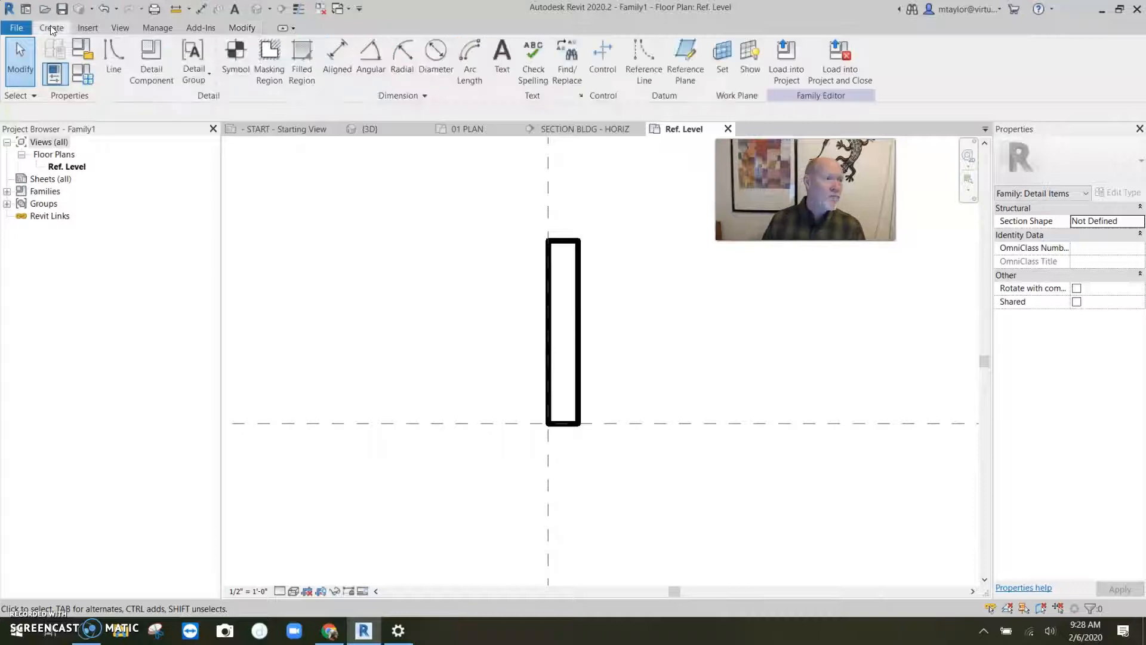
left_click(107, 52)
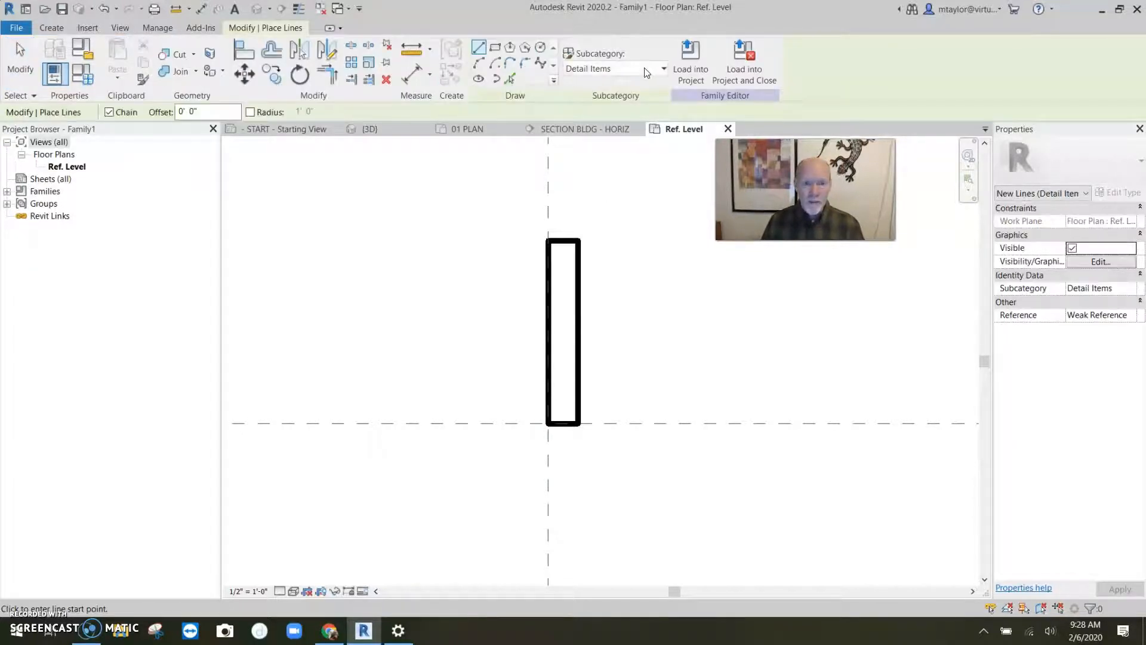
left_click(644, 68)
left_click(594, 148)
left_click(548, 240)
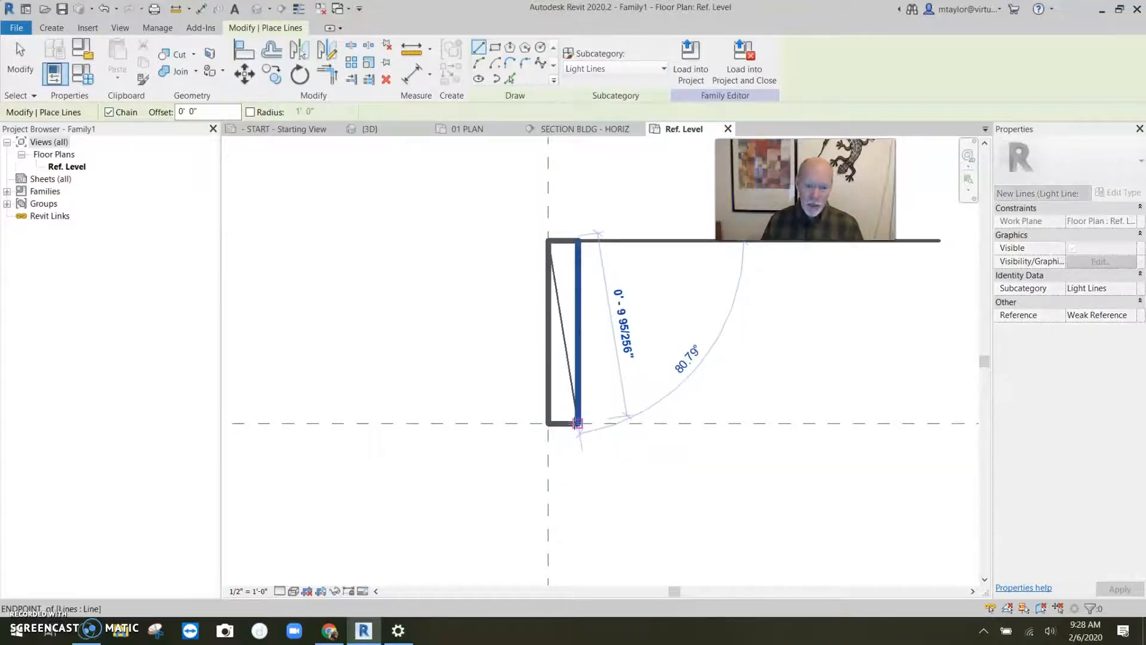
key("Escape")
key("Escape")
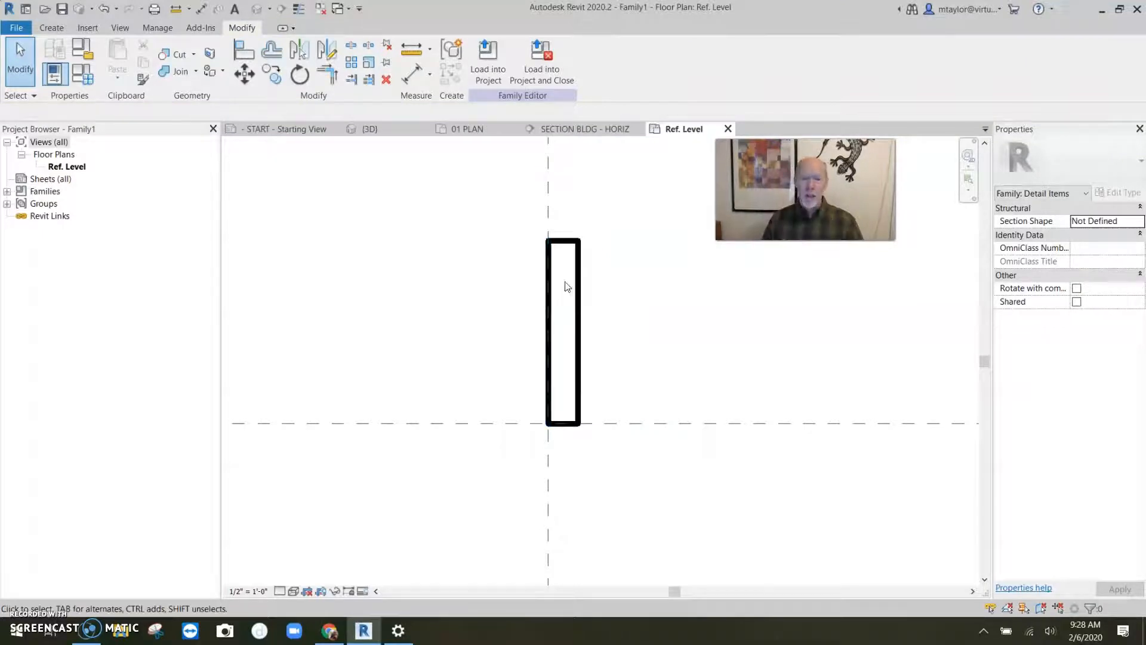
- Save the family to the Desktop as "2x10 joist for my great section"
scroll(626, 289, "down", 2)
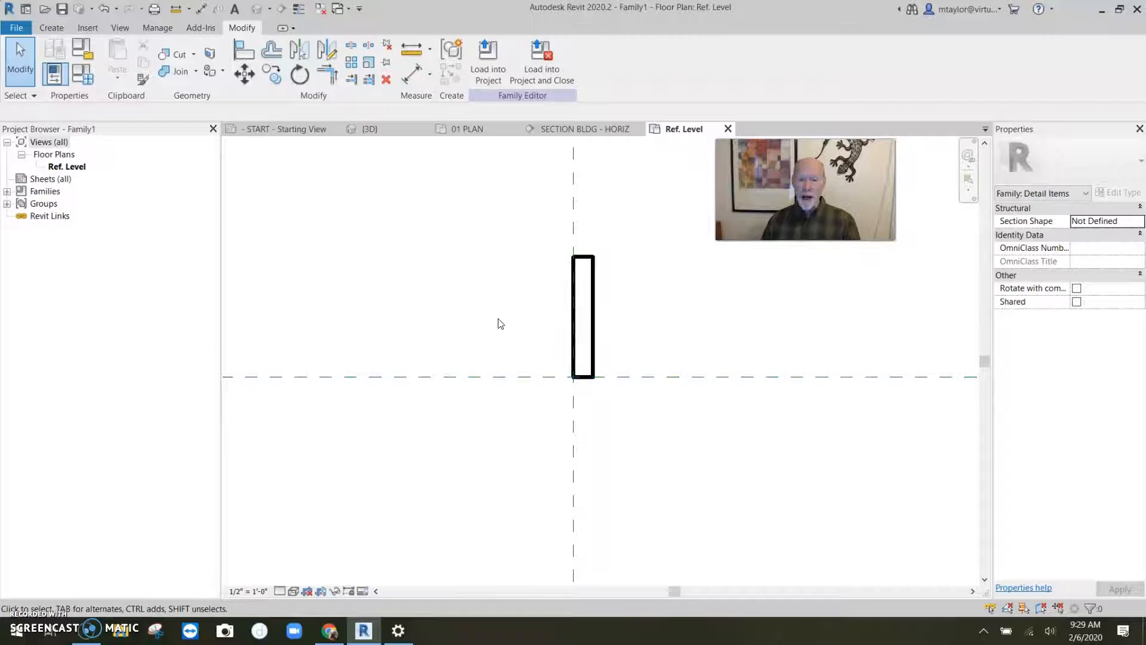
left_click(61, 8)
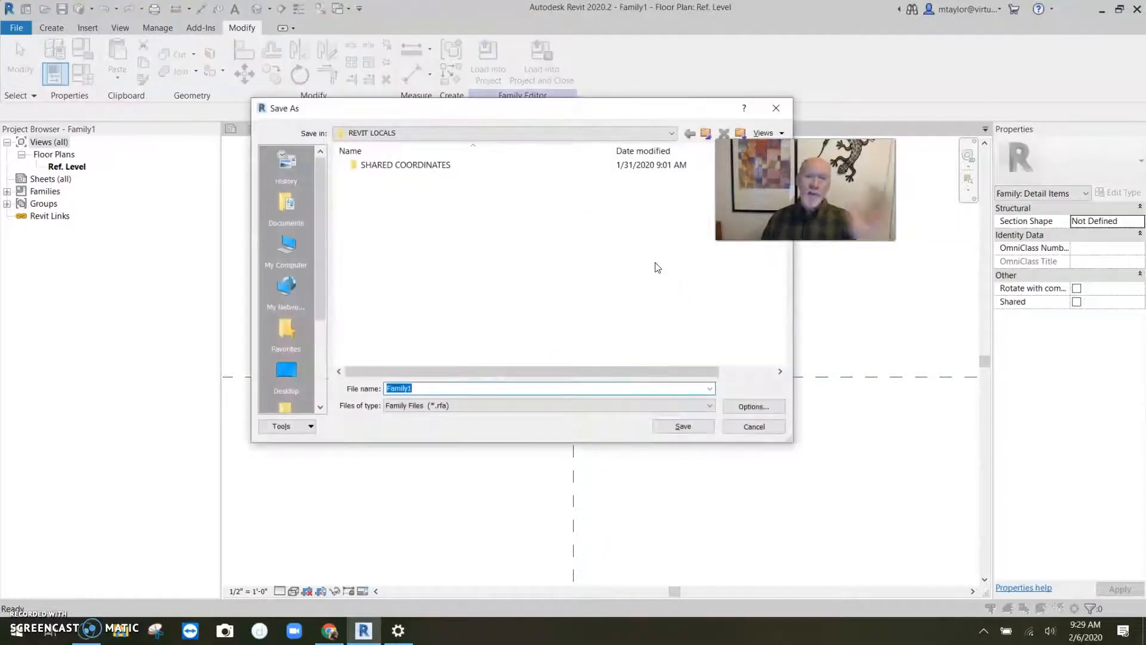
left_click(287, 373)
left_click(428, 389)
double_click(427, 390)
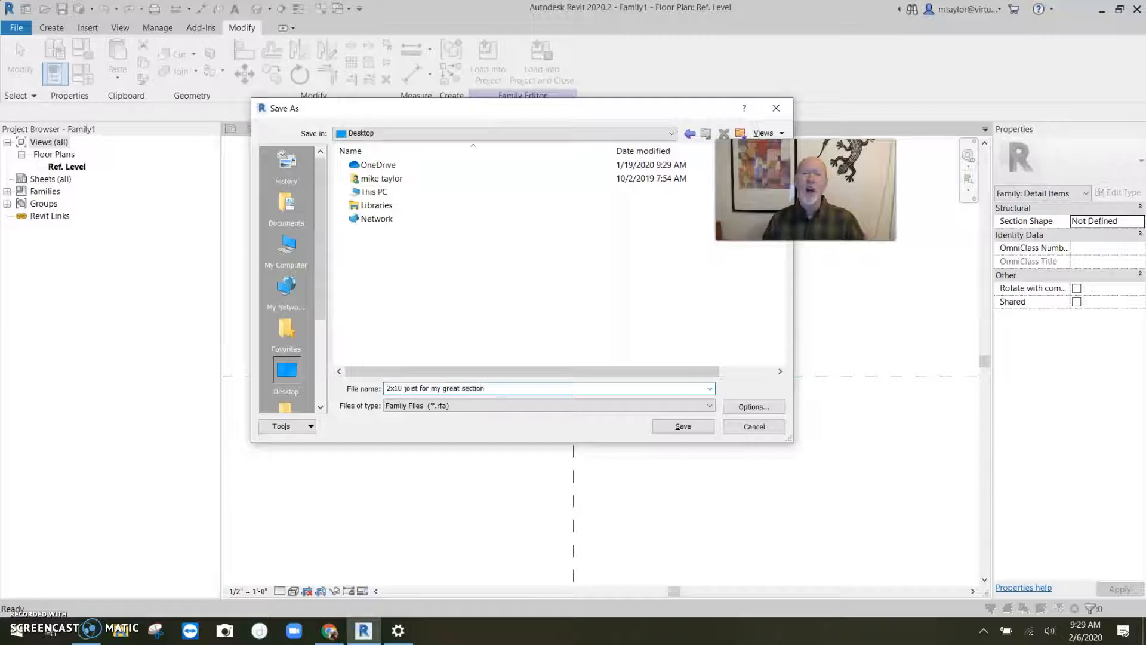
left_click(685, 425)
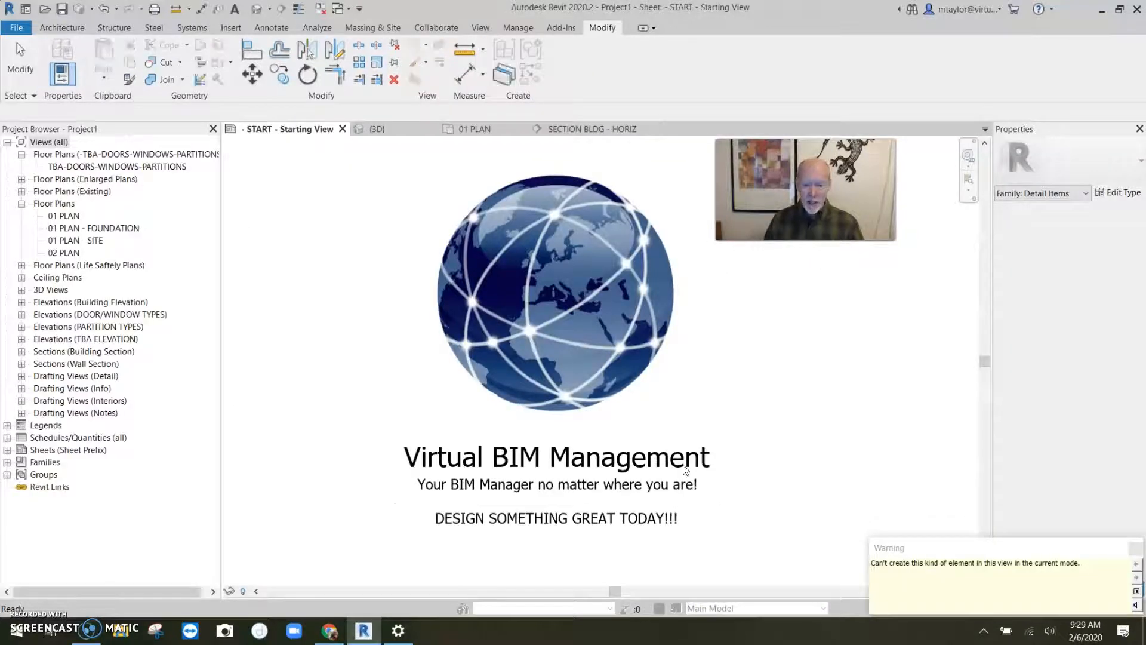
- In the SECTION BLDG - HORIZ view, place the 2x10 joist detail component against the exterior wall below the second floor
left_click(1135, 549)
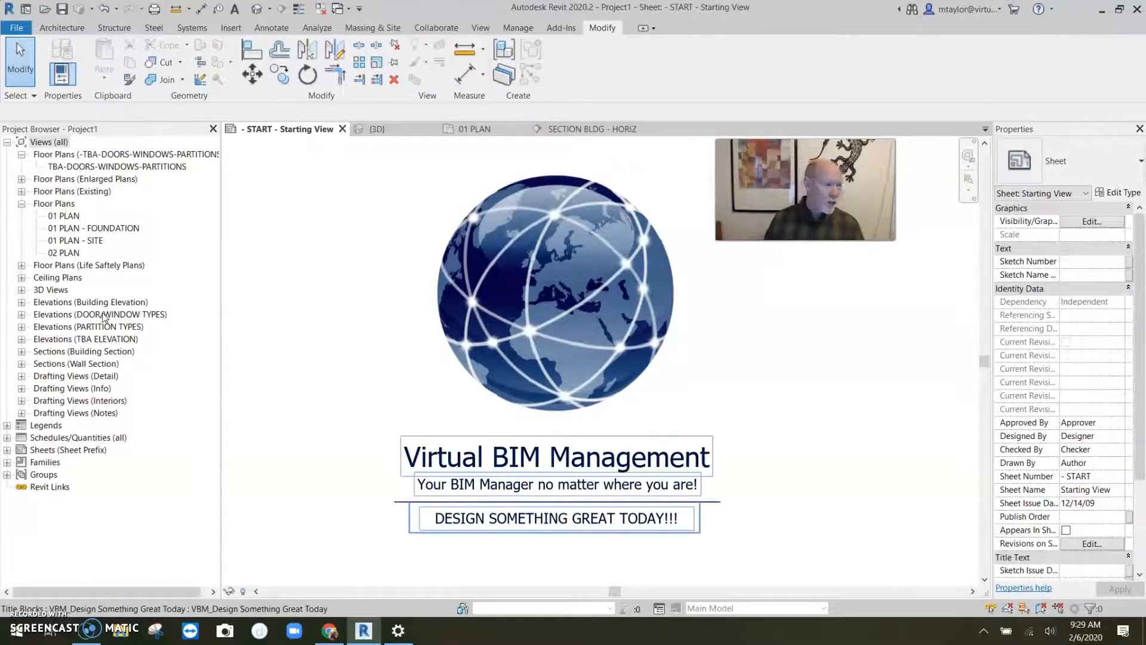
left_click(594, 130)
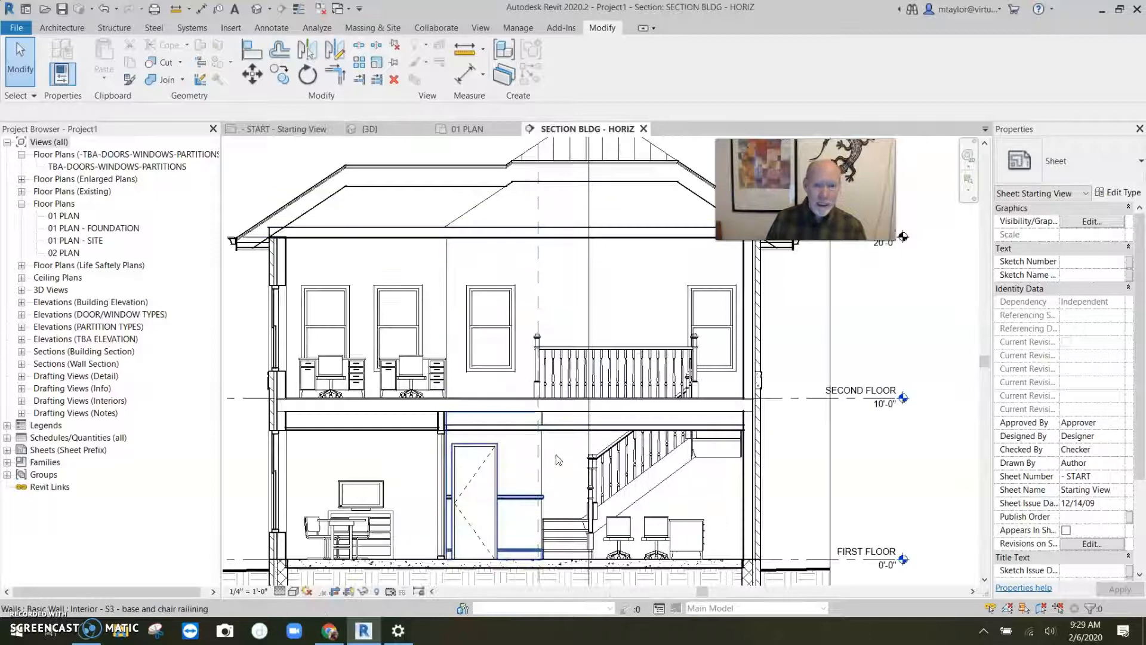
scroll(259, 418, "up", 4)
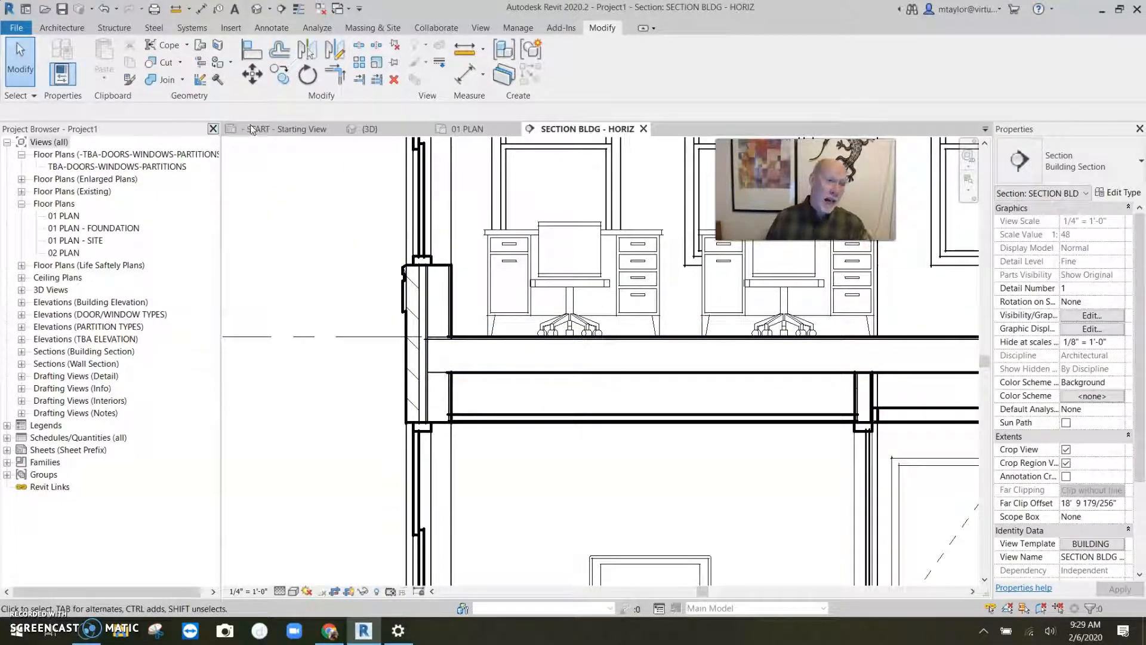
left_click(65, 30)
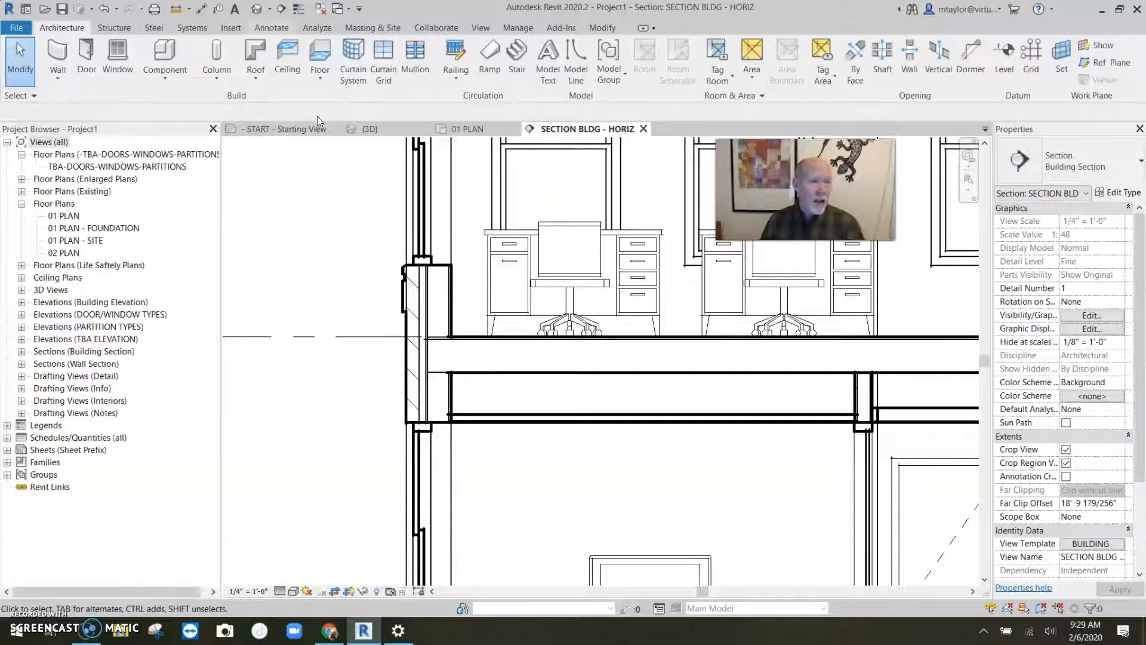
left_click(271, 27)
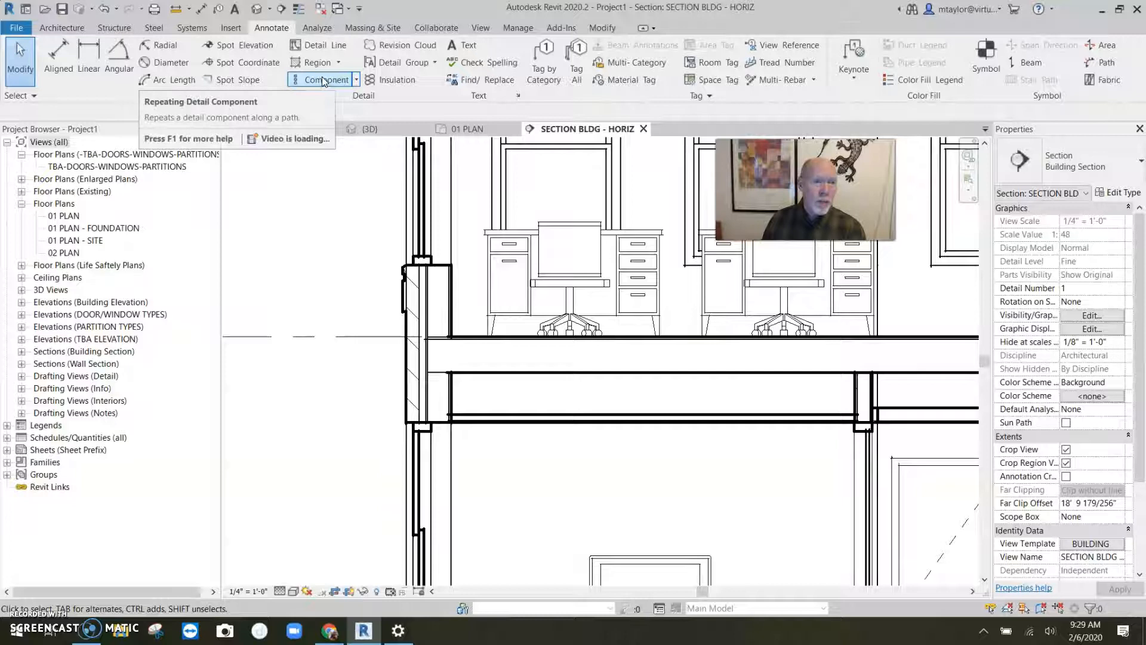
left_click(357, 82)
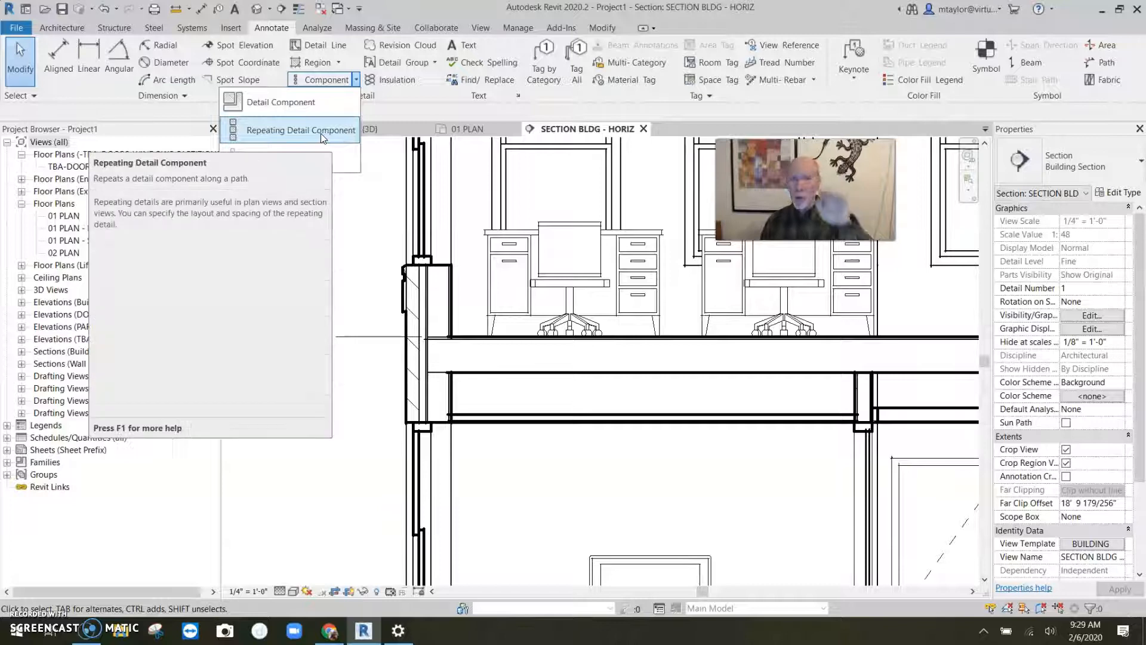
left_click(302, 103)
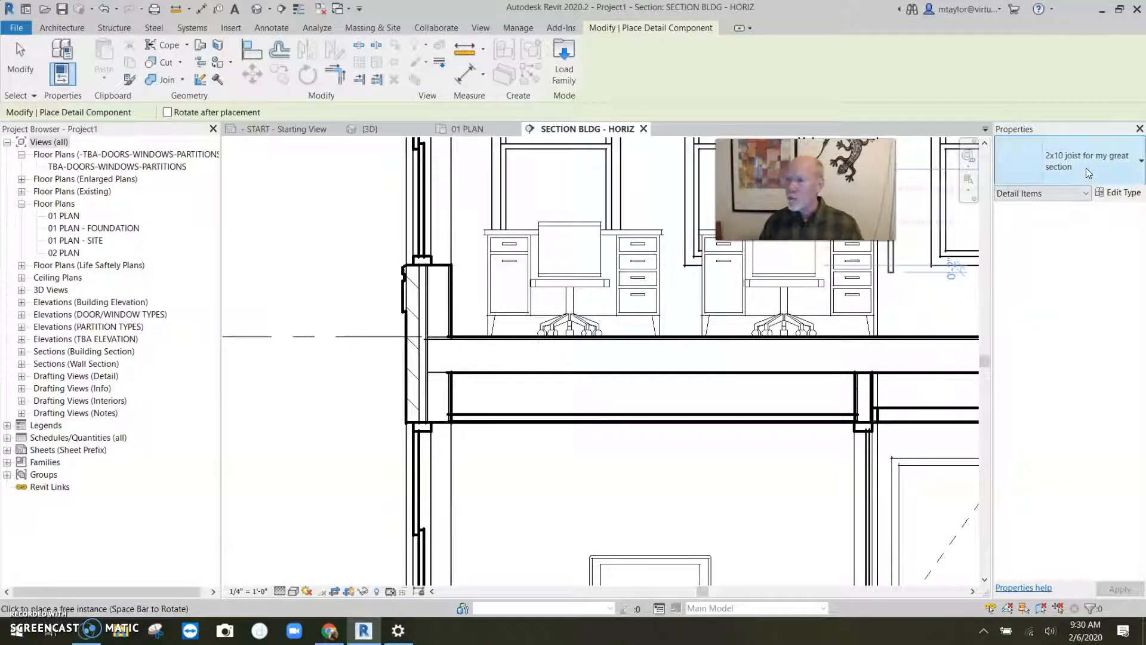
scroll(481, 412, "up", 4)
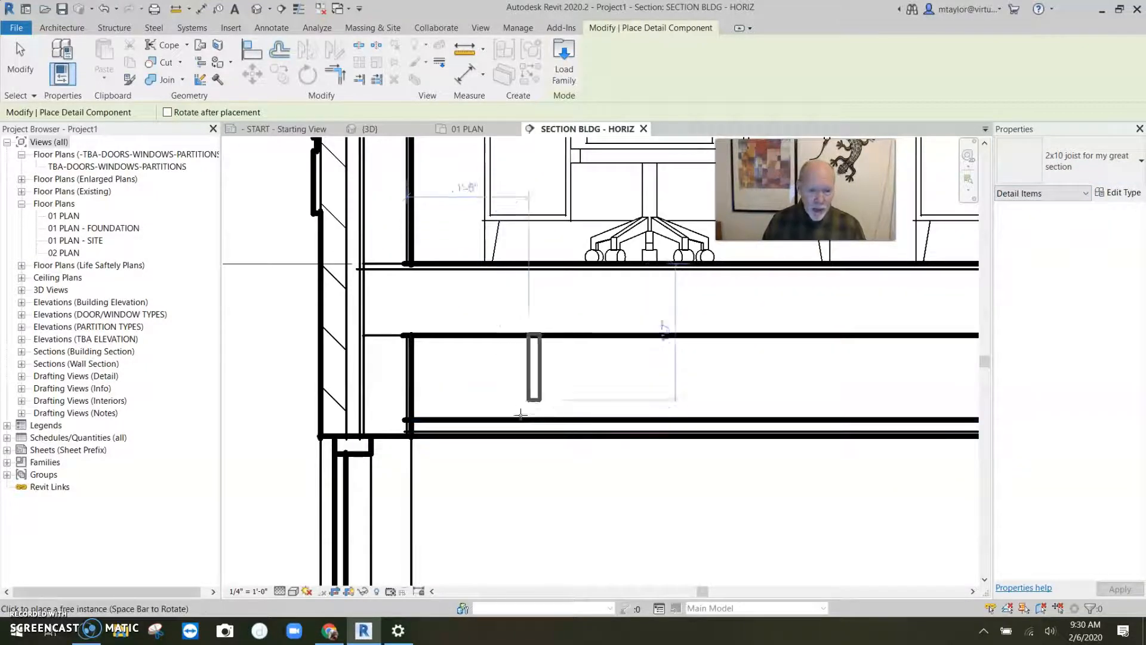
scroll(541, 413, "down", 4)
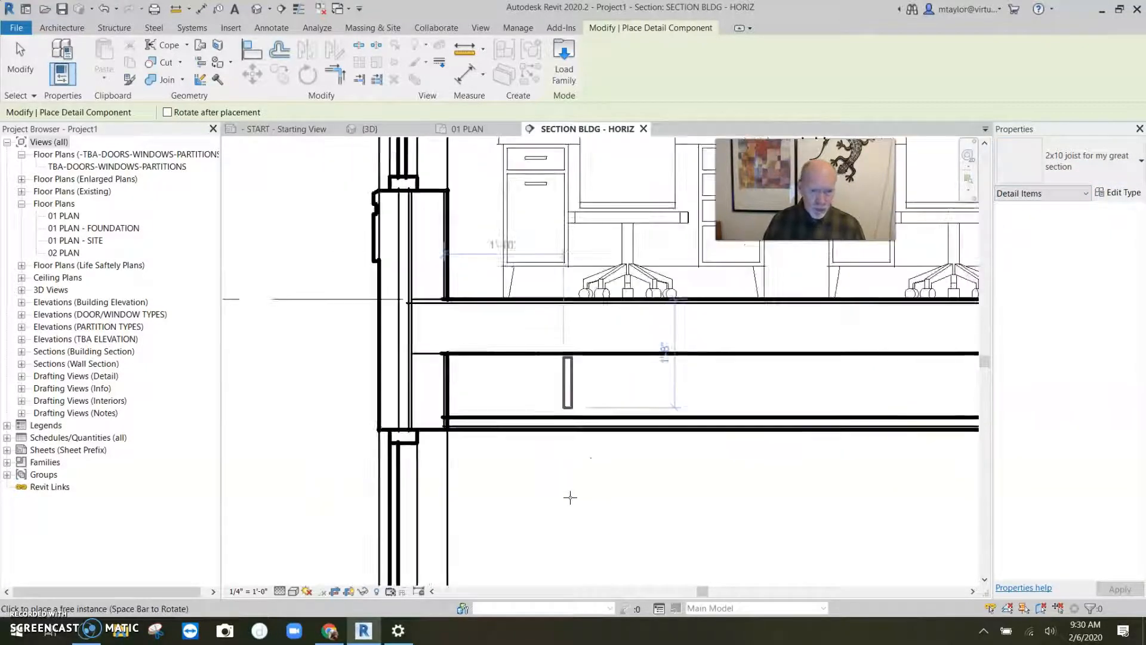
scroll(499, 354, "up", 5)
scroll(493, 367, "down", 2)
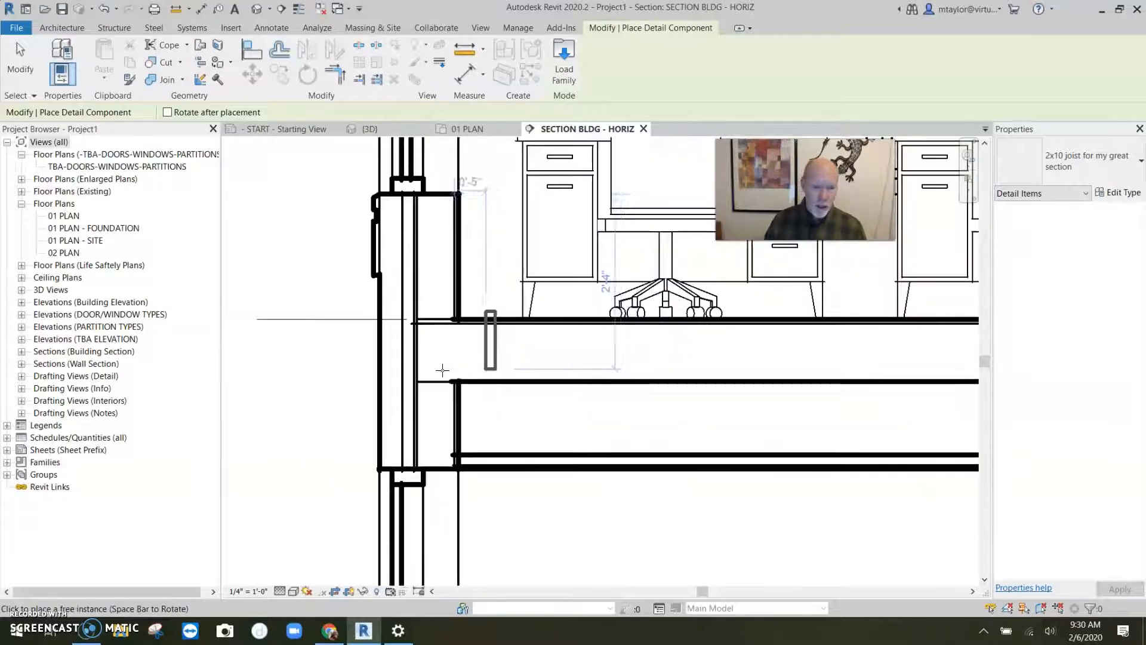
scroll(421, 381, "up", 3)
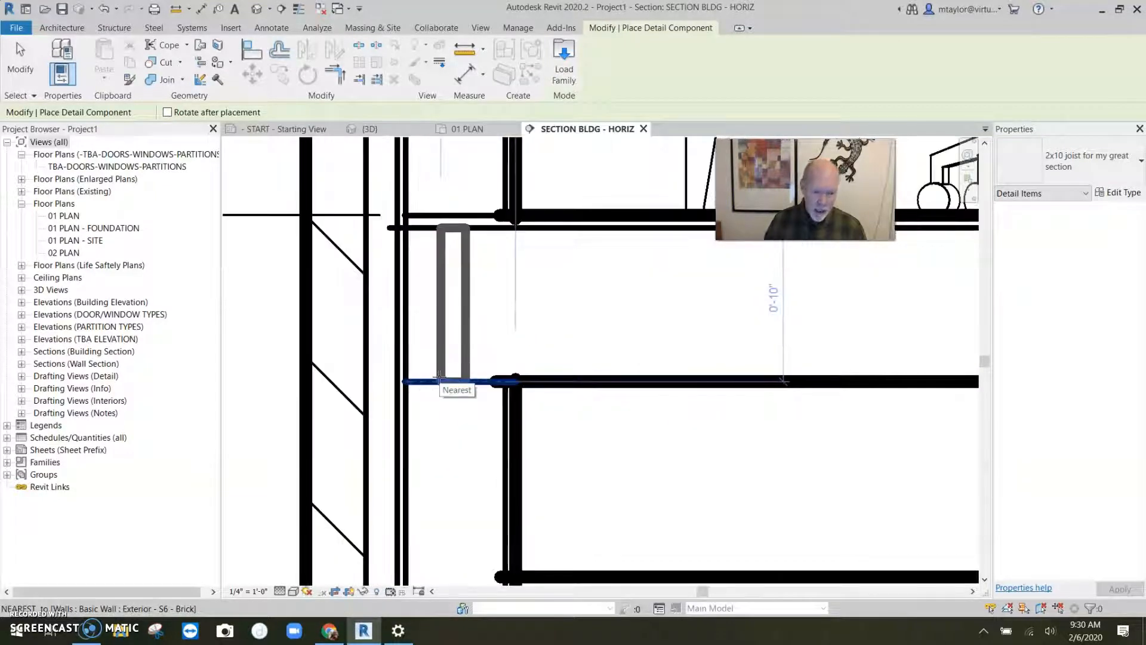
left_click(406, 382)
scroll(480, 385, "down", 3)
key("Escape")
key("Escape")
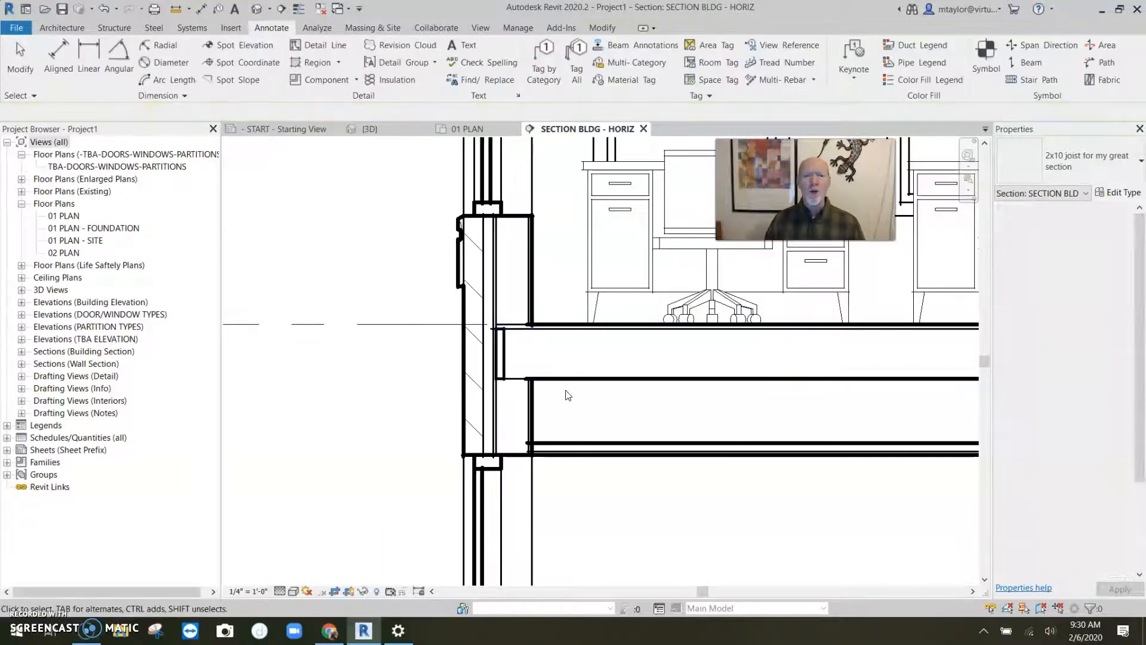
- Copy the placed joist 16" horizontally along the floor framing
scroll(530, 353, "down", 1)
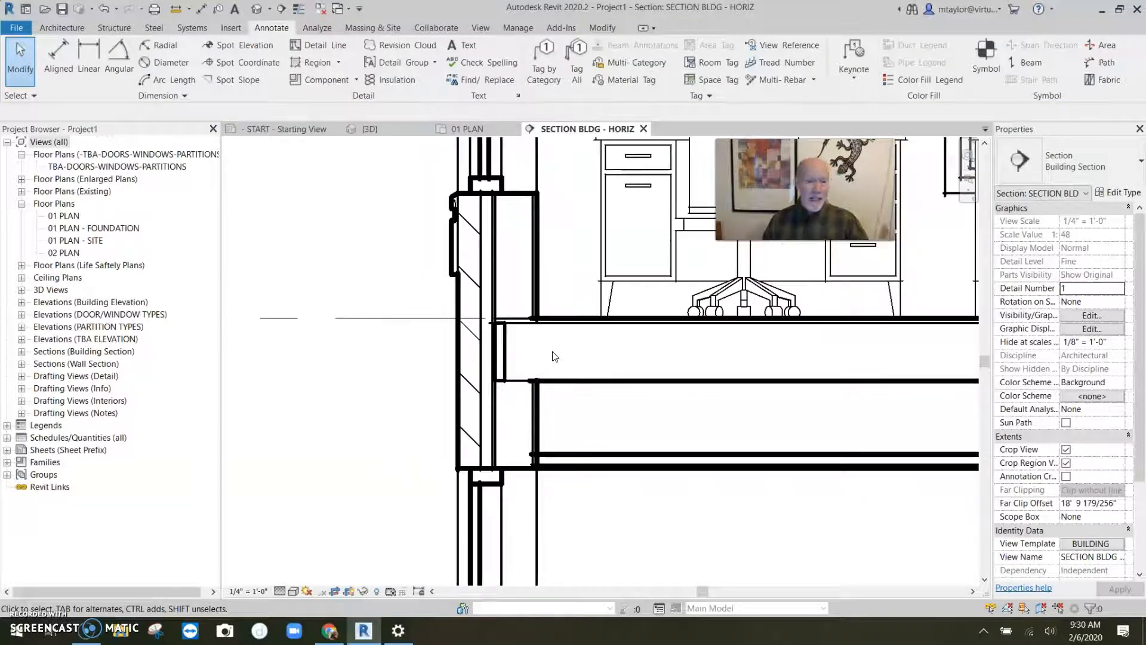
middle_click_drag(575, 352, 515, 349)
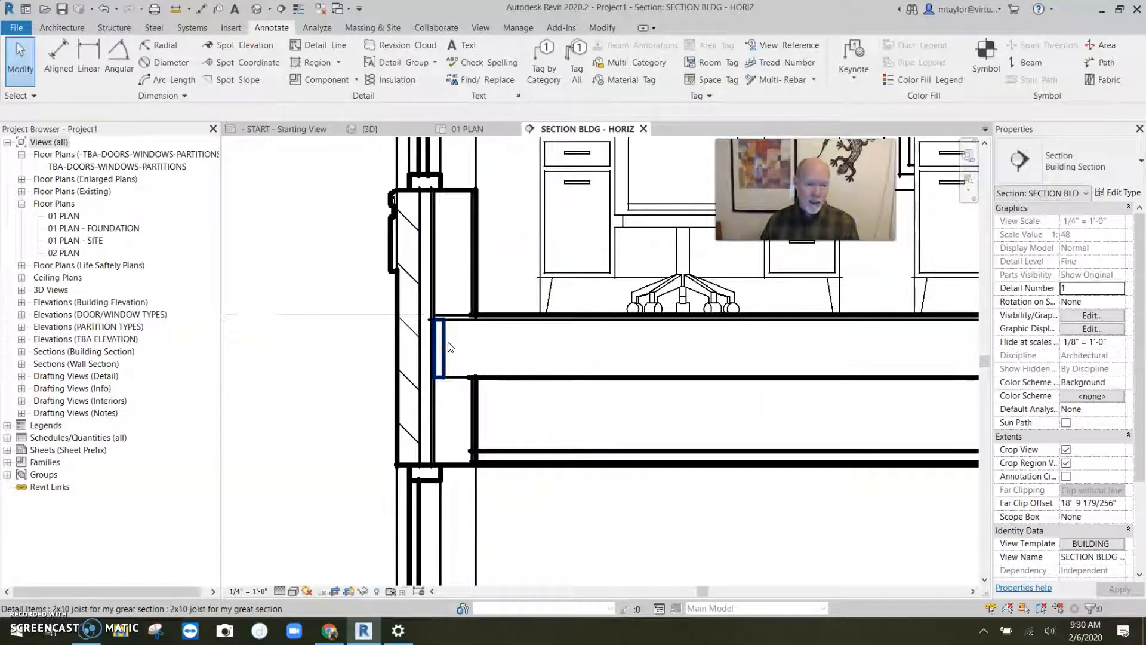
left_click(448, 343)
key("c")
key("o")
left_click(524, 357)
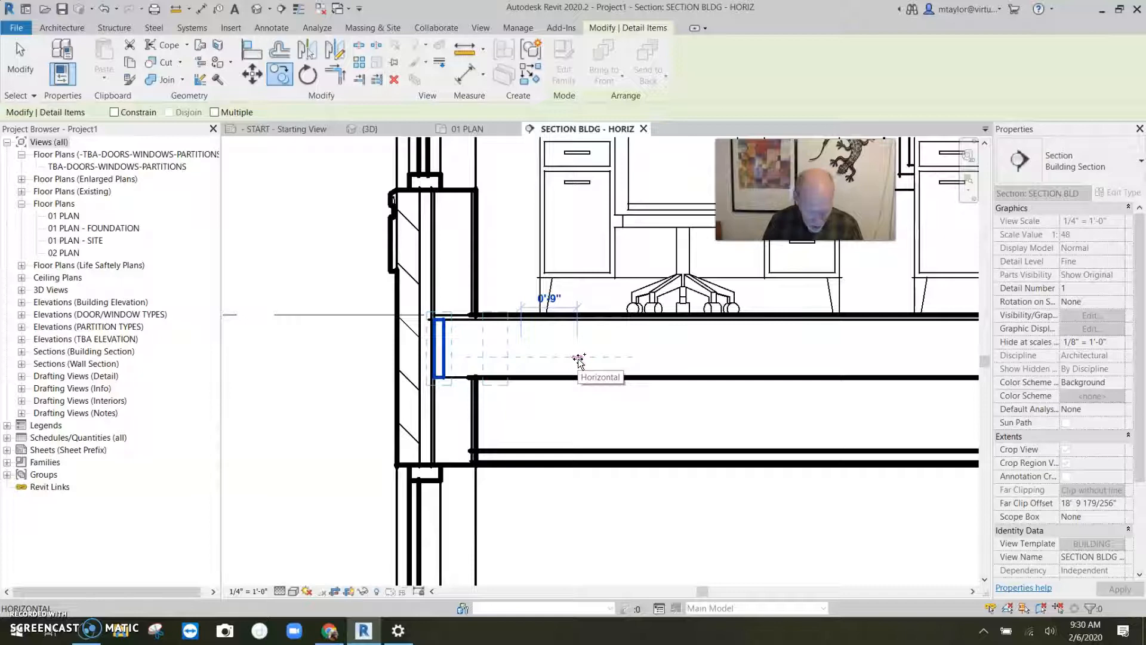
type("16")
key("Return")
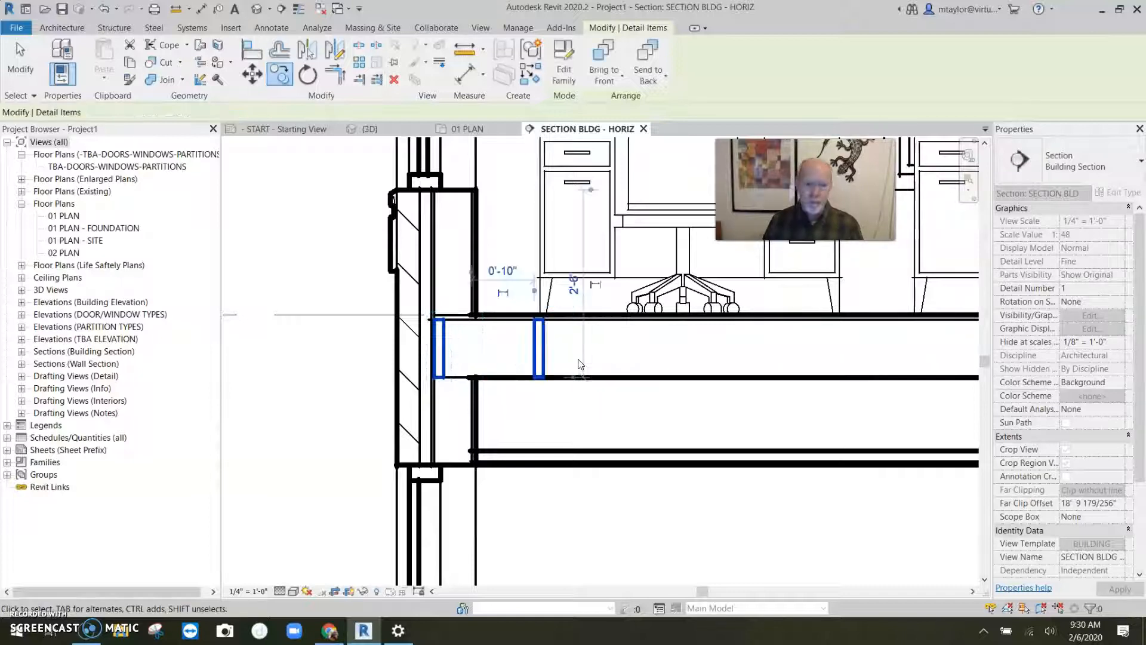
- Copy the new joist another 16" horizontally along the floor framing
key("c")
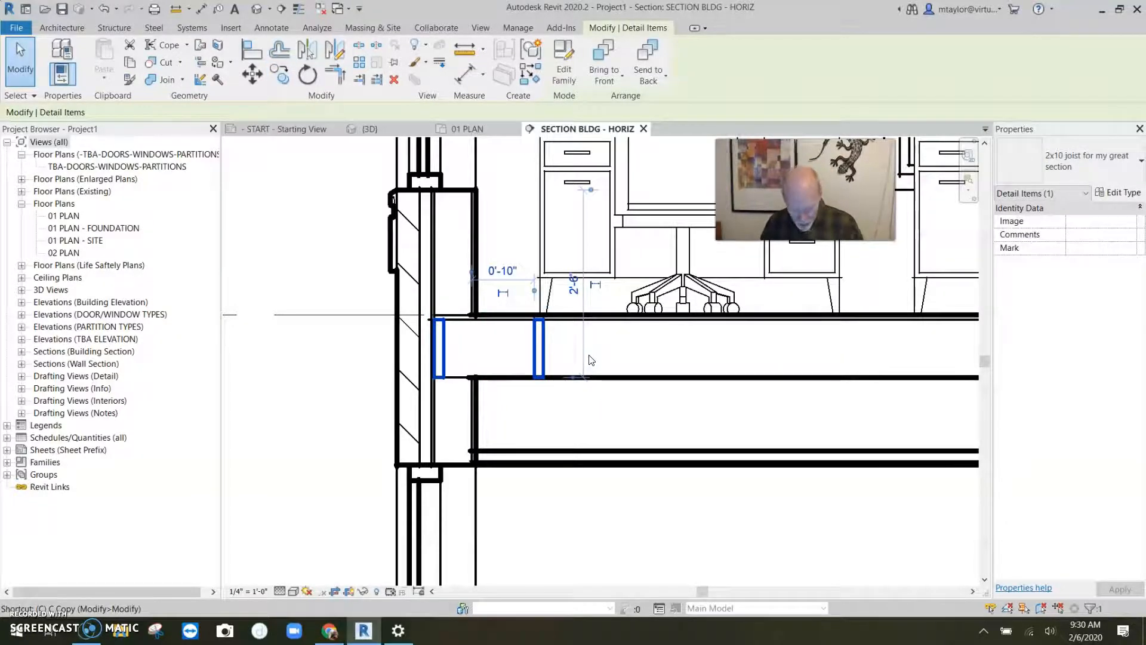
key("o")
left_click(603, 357)
type("1")
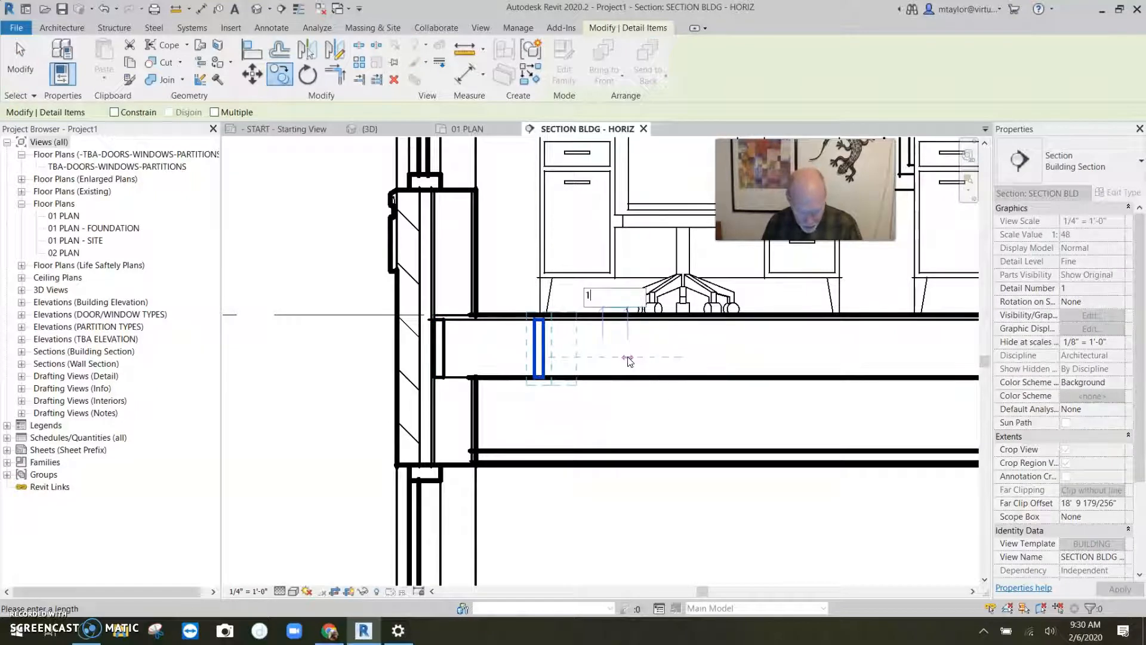
type("6")
key("Return")
key("Escape")
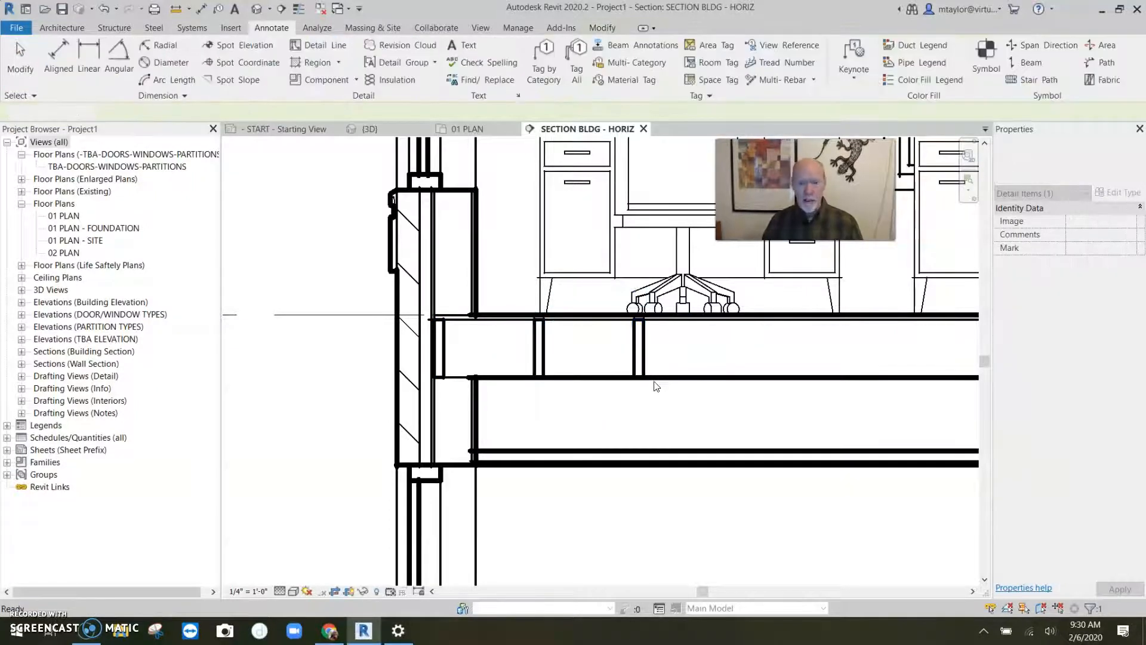
- Delete the two copied joists and then the original joist from the section
scroll(659, 384, "down", 2)
scroll(657, 383, "down", 2)
scroll(599, 389, "down", 3)
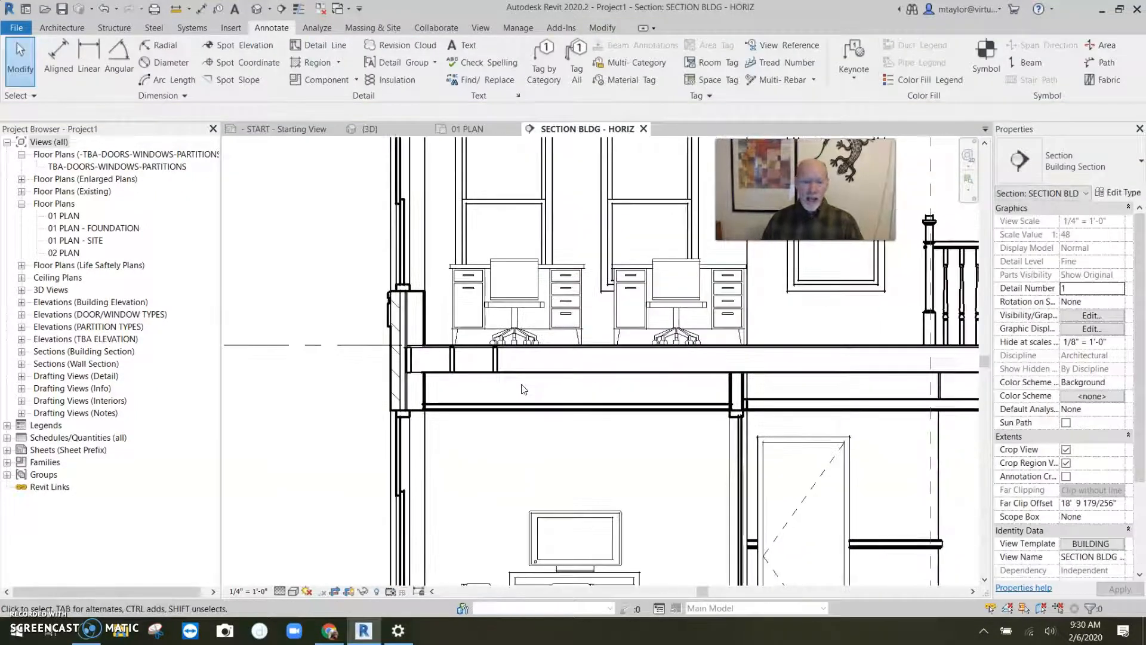
scroll(599, 390, "down", 2)
scroll(374, 377, "up", 4)
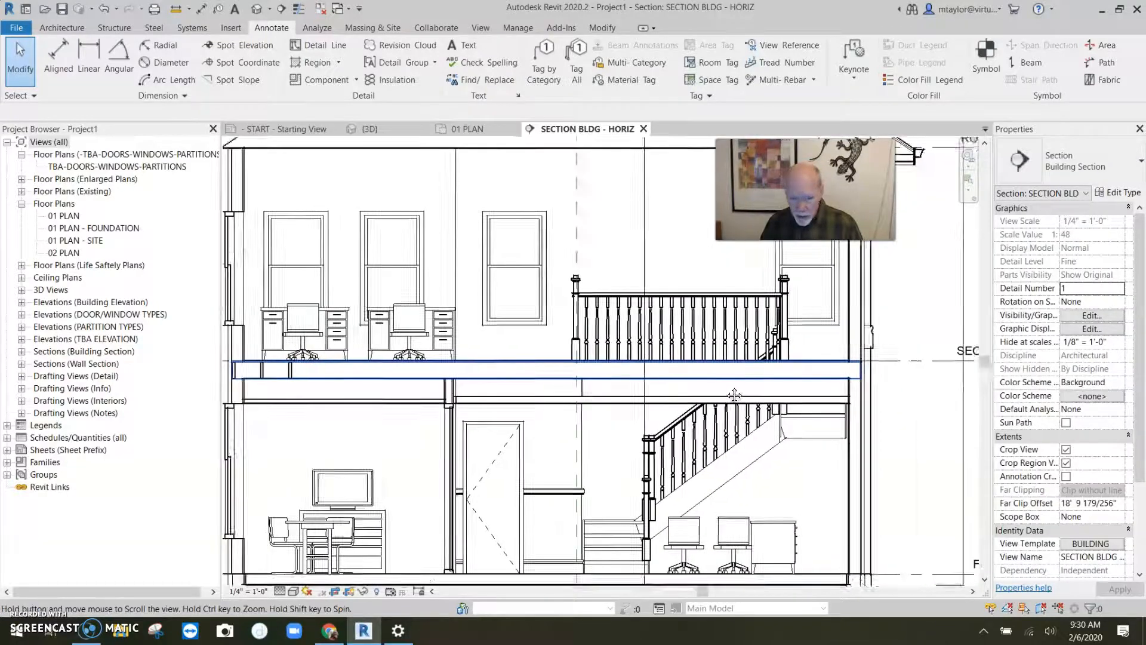
scroll(374, 377, "up", 2)
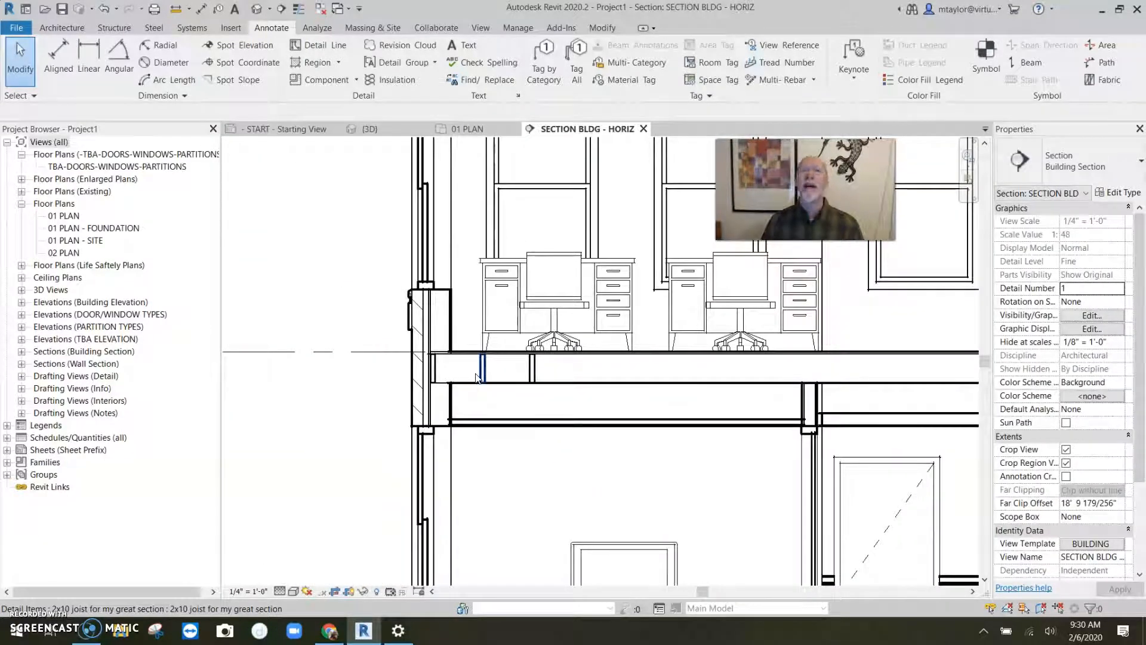
scroll(481, 378, "up", 1)
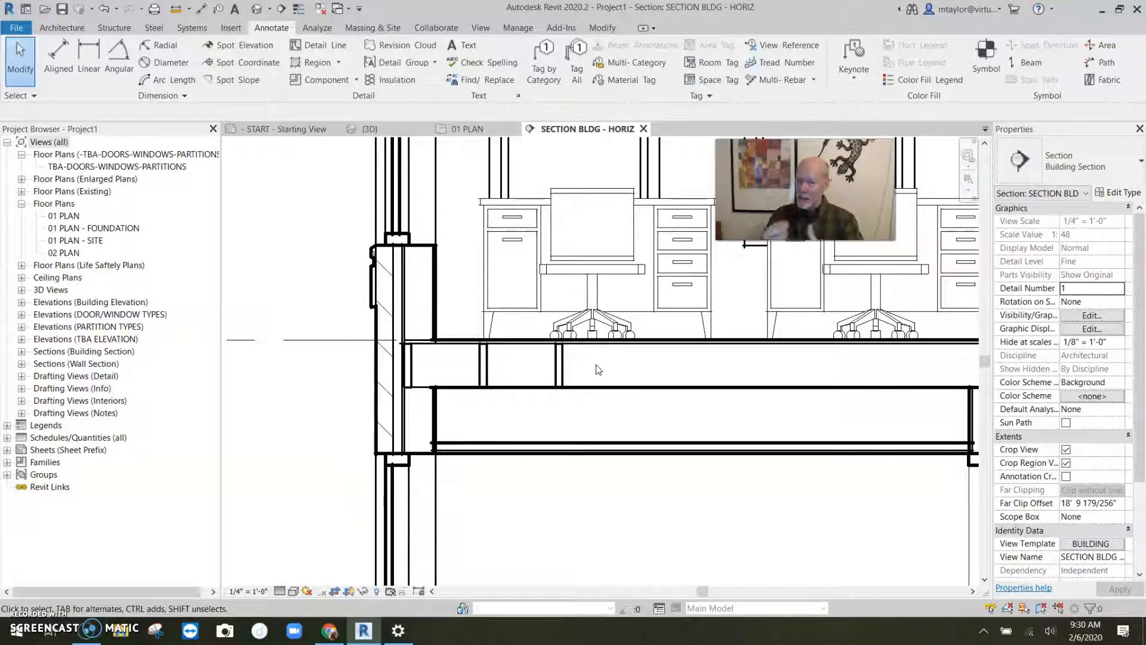
left_click_drag(582, 368, 474, 370)
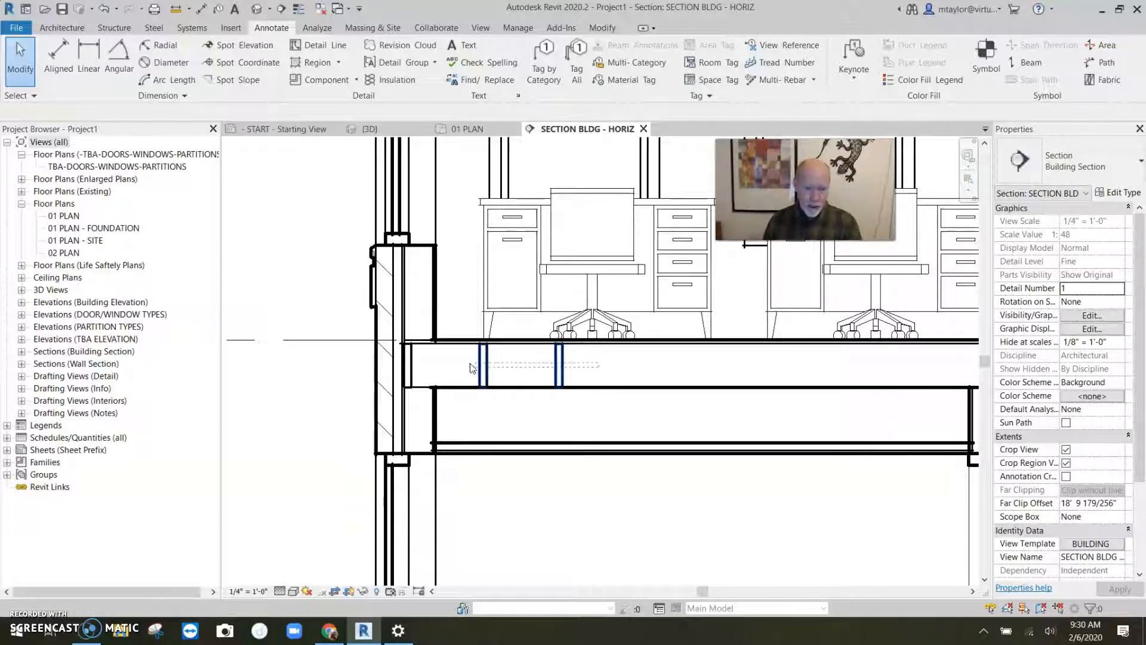
key("Delete")
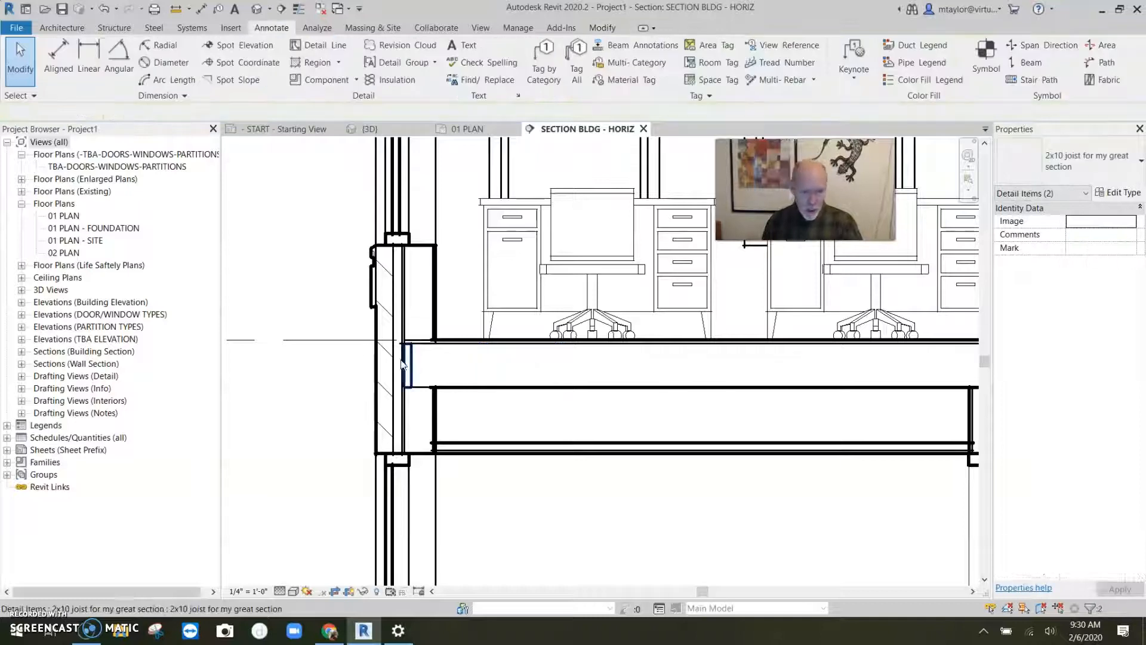
left_click(417, 360)
key("Delete")
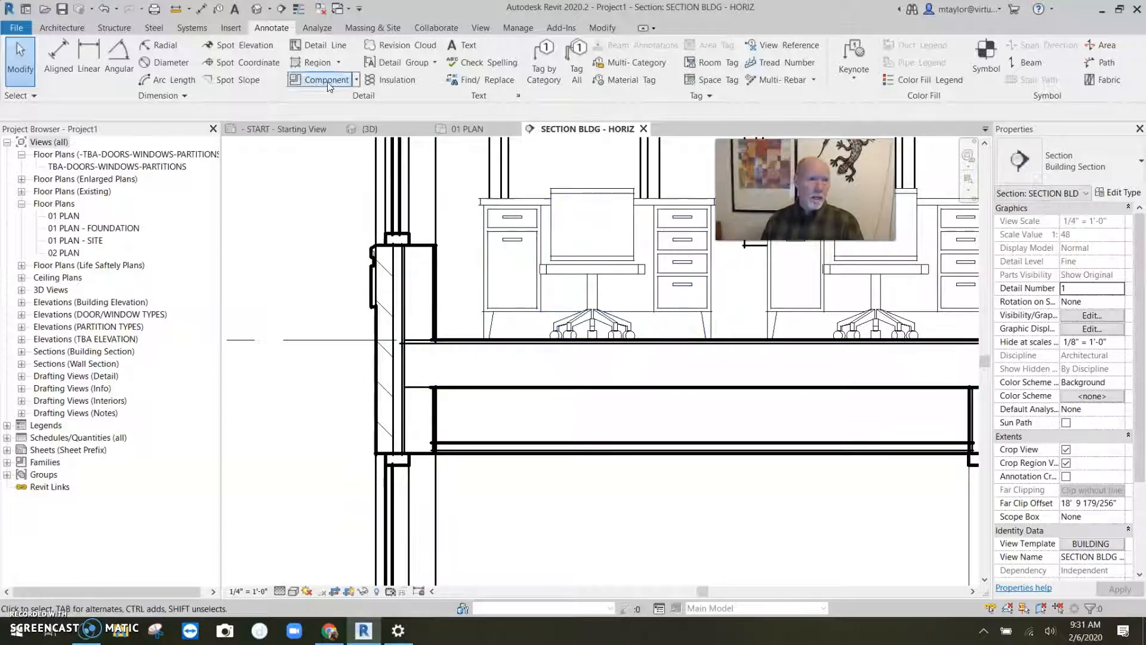
left_click(356, 80)
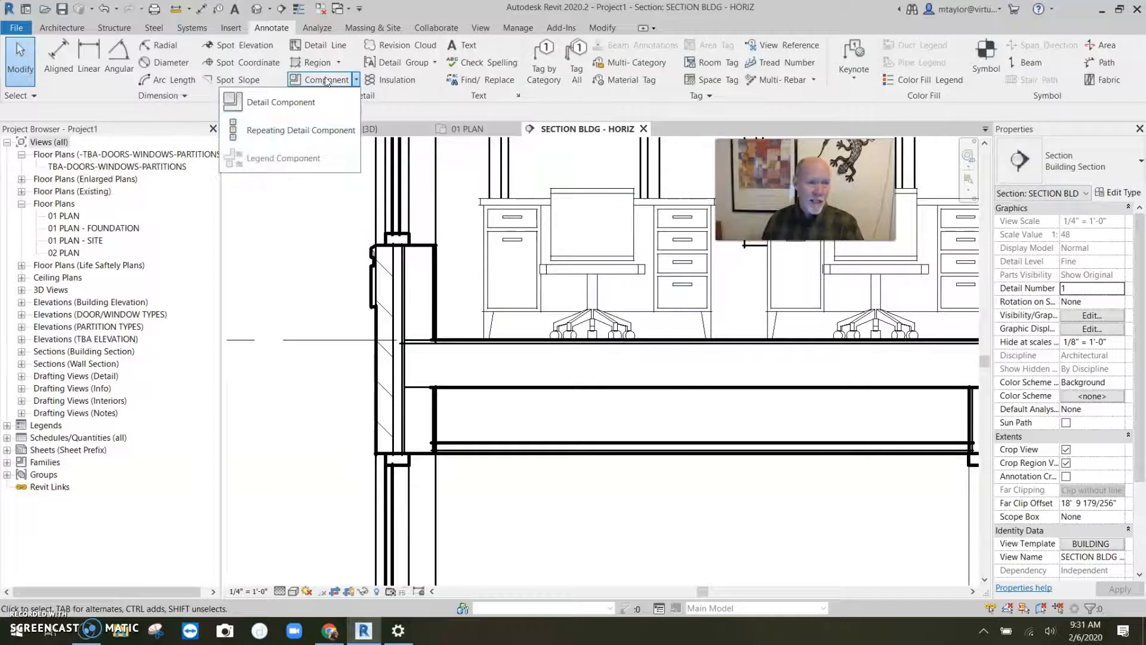
left_click(294, 130)
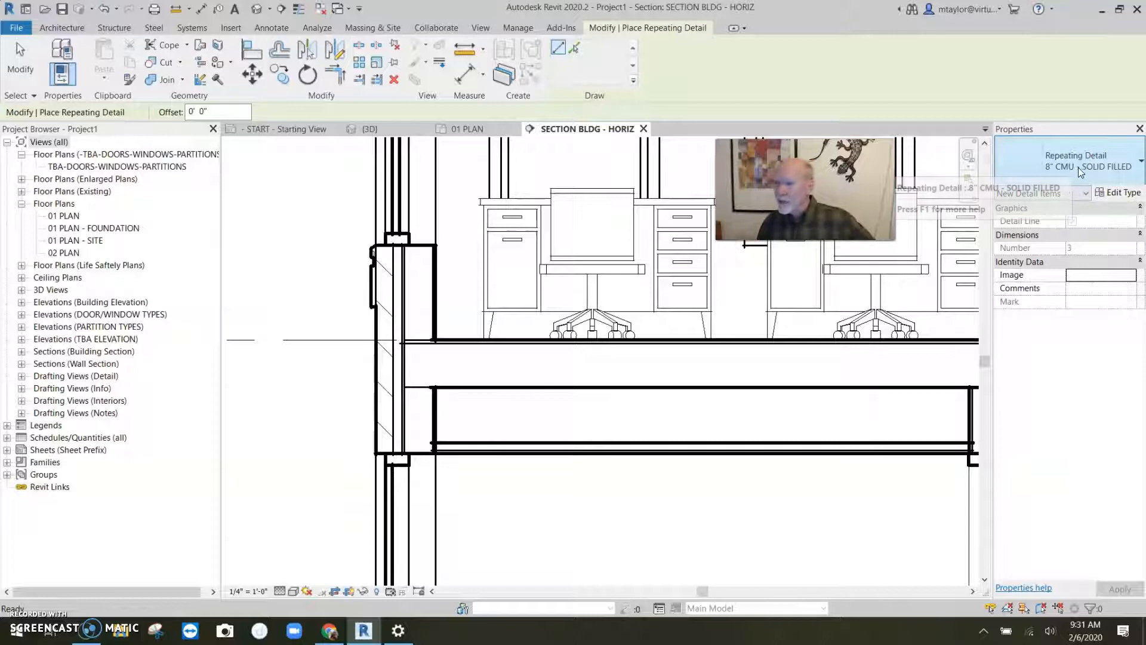
left_click(1080, 170)
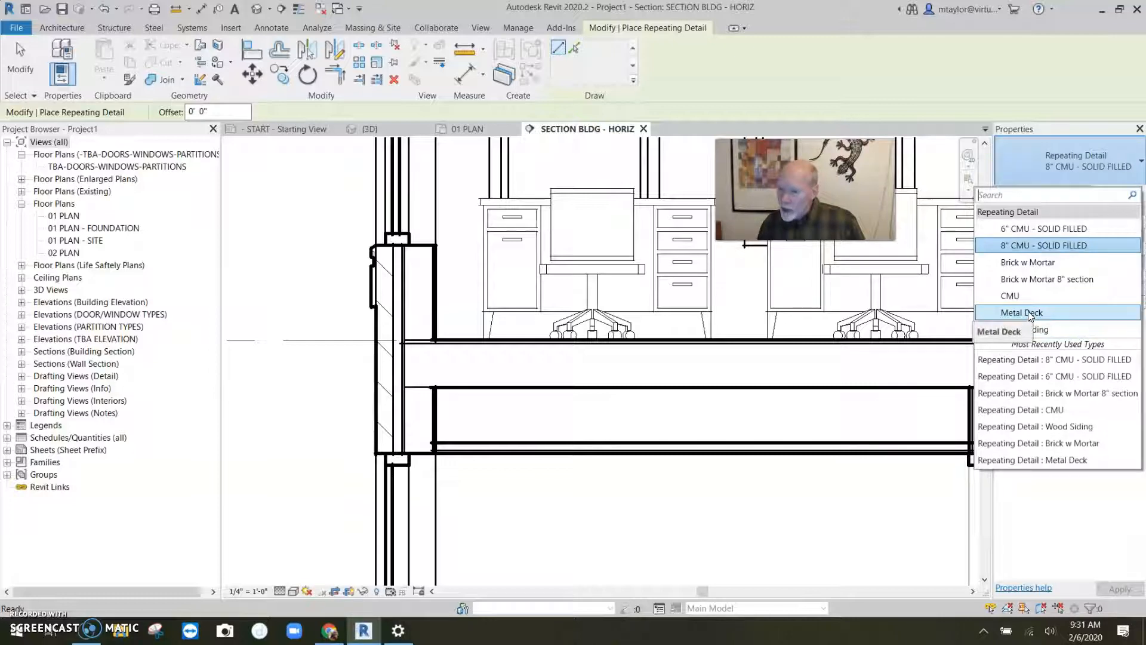
left_click(1036, 263)
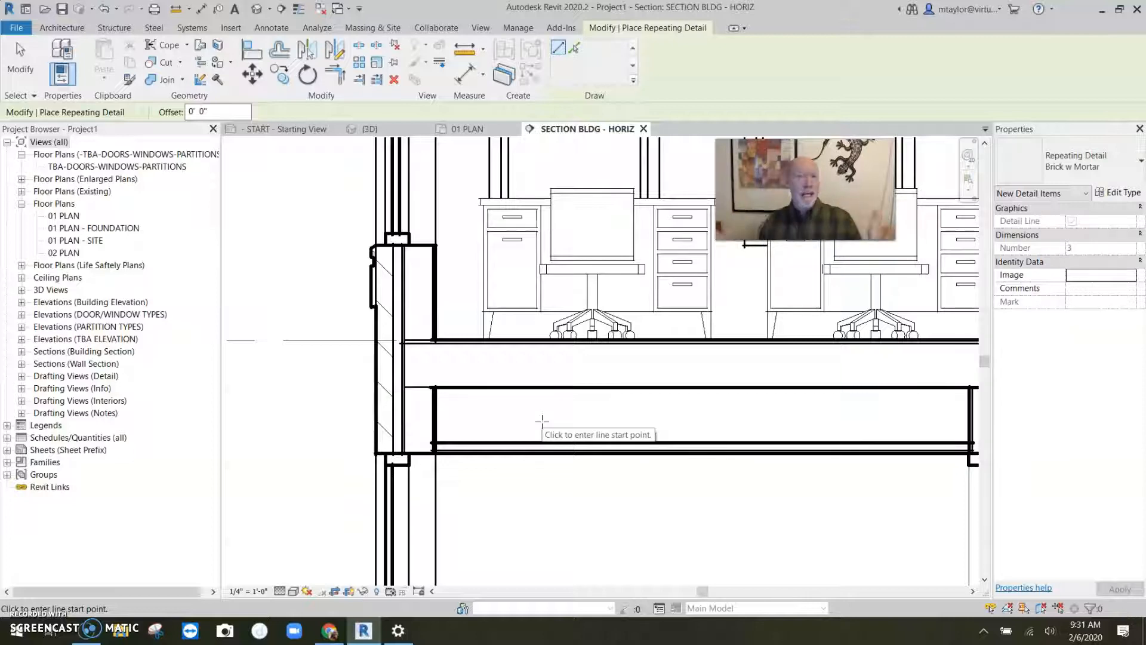
left_click(541, 421)
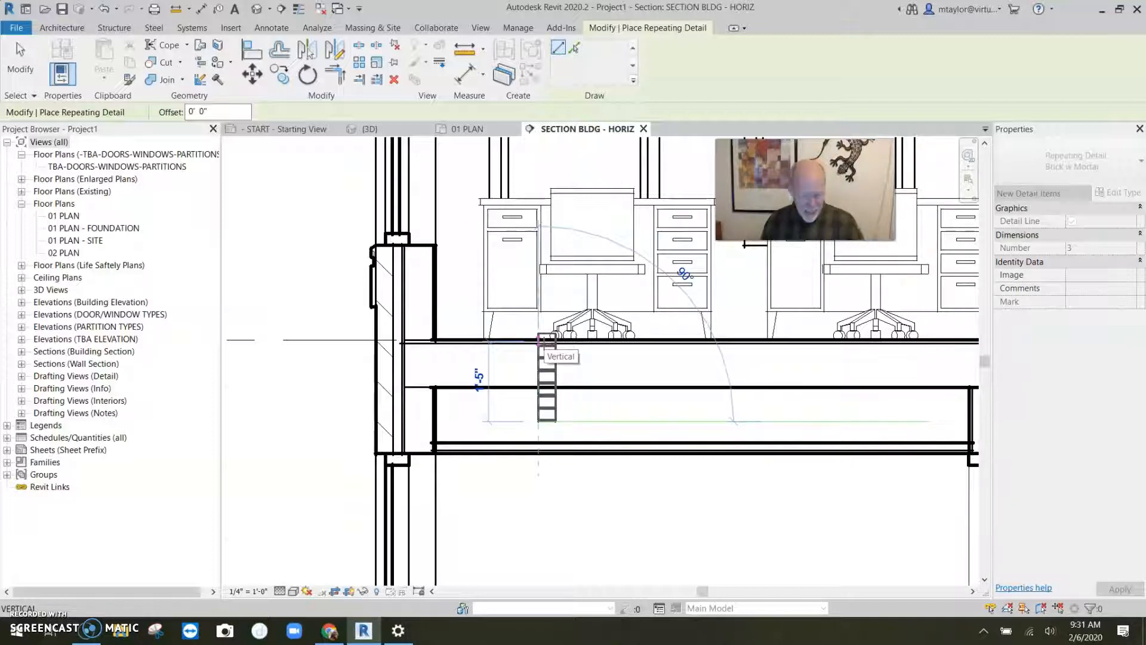
left_click(1079, 165)
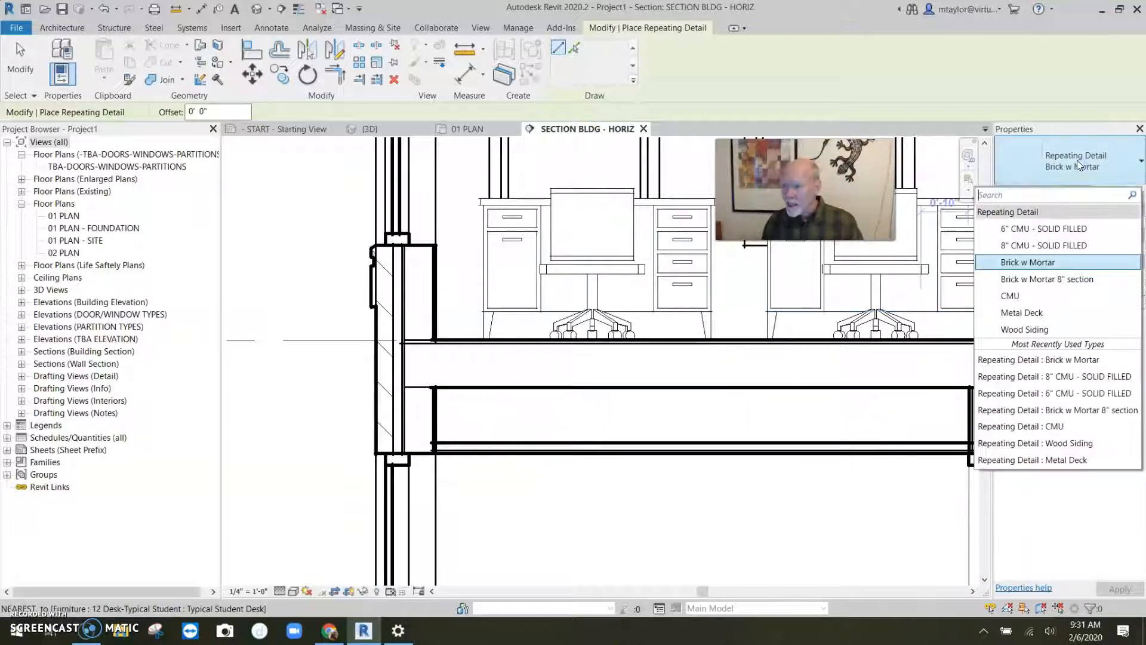
left_click(1048, 278)
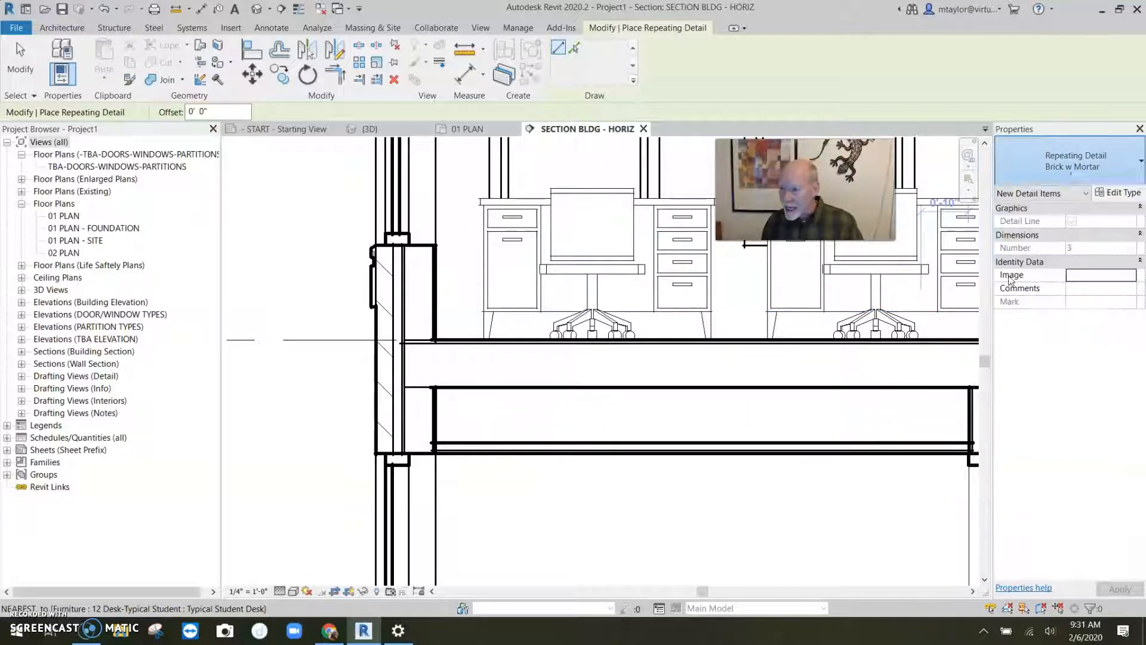
left_click(584, 425)
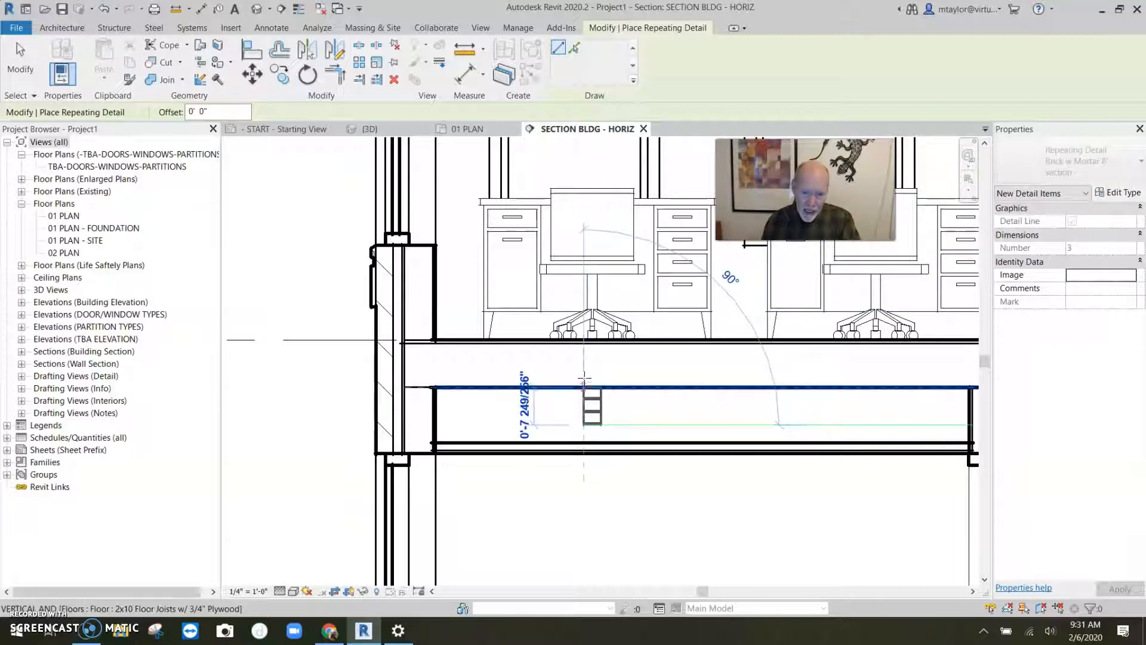
key("Escape")
key("Escape")
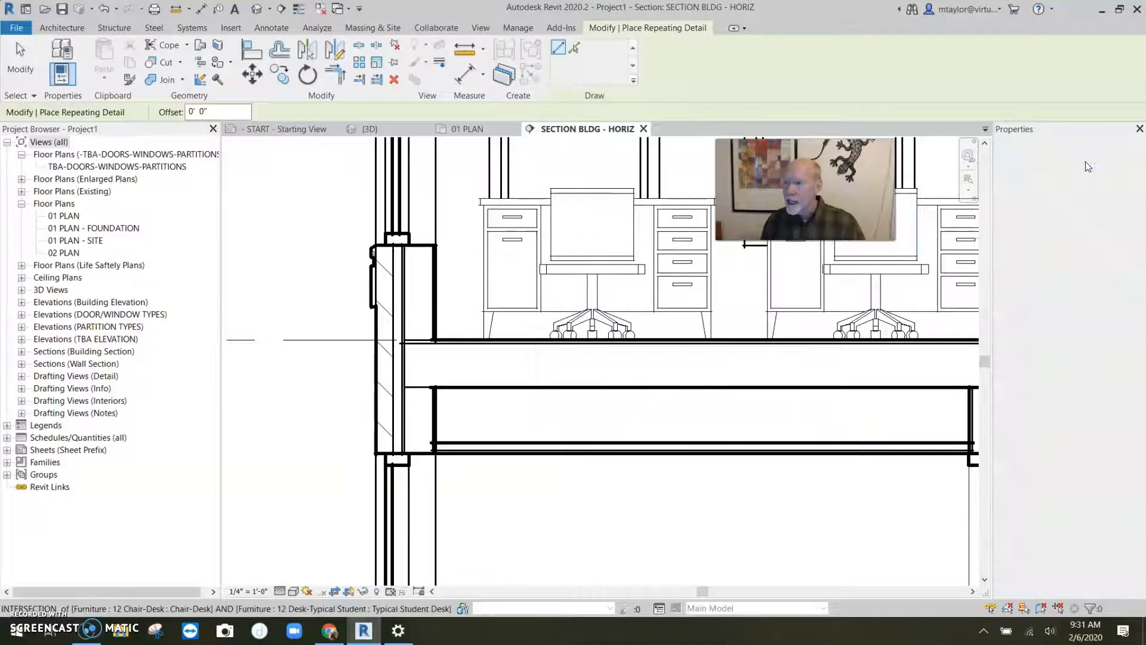
left_click(1092, 164)
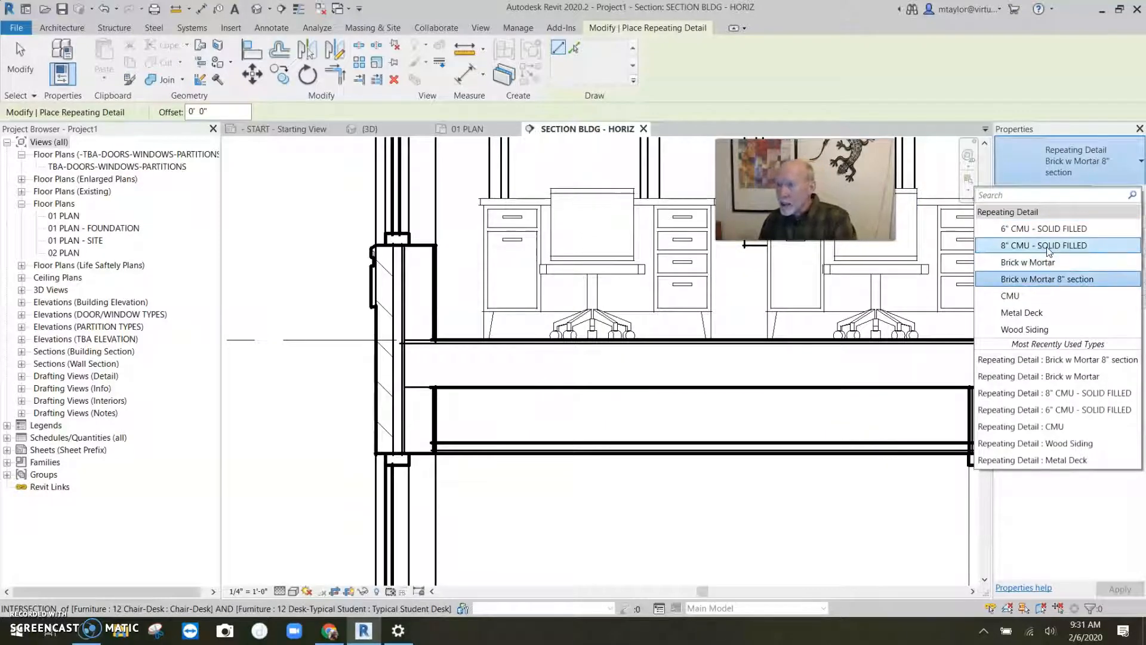
left_click(1048, 251)
left_click(621, 421)
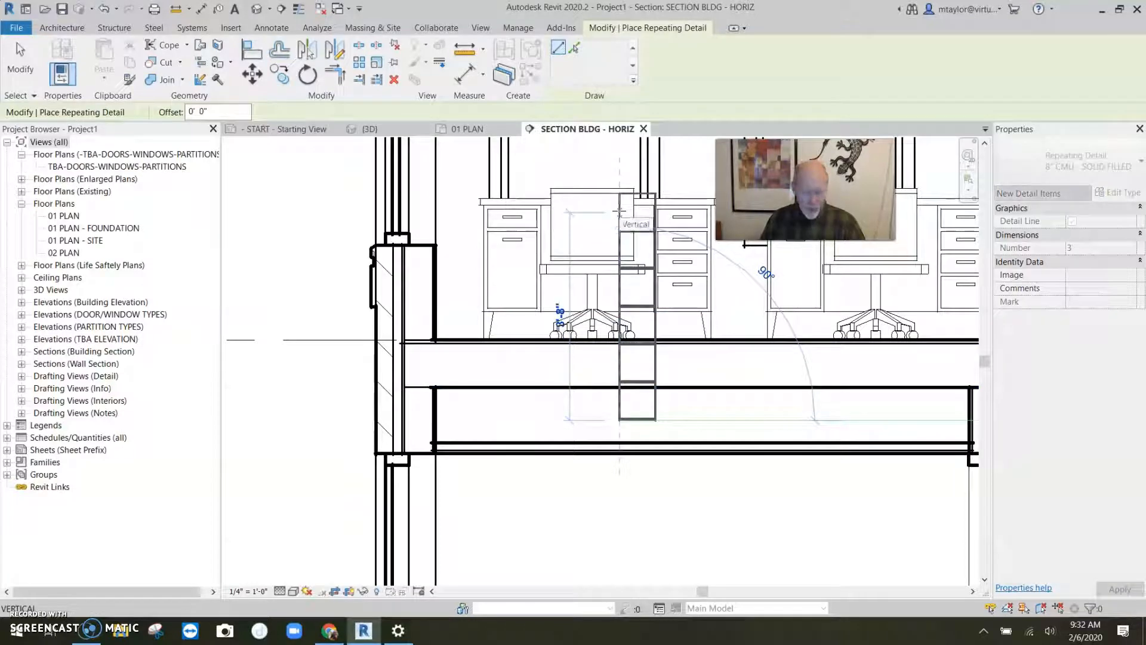
key("Escape")
key("Escape")
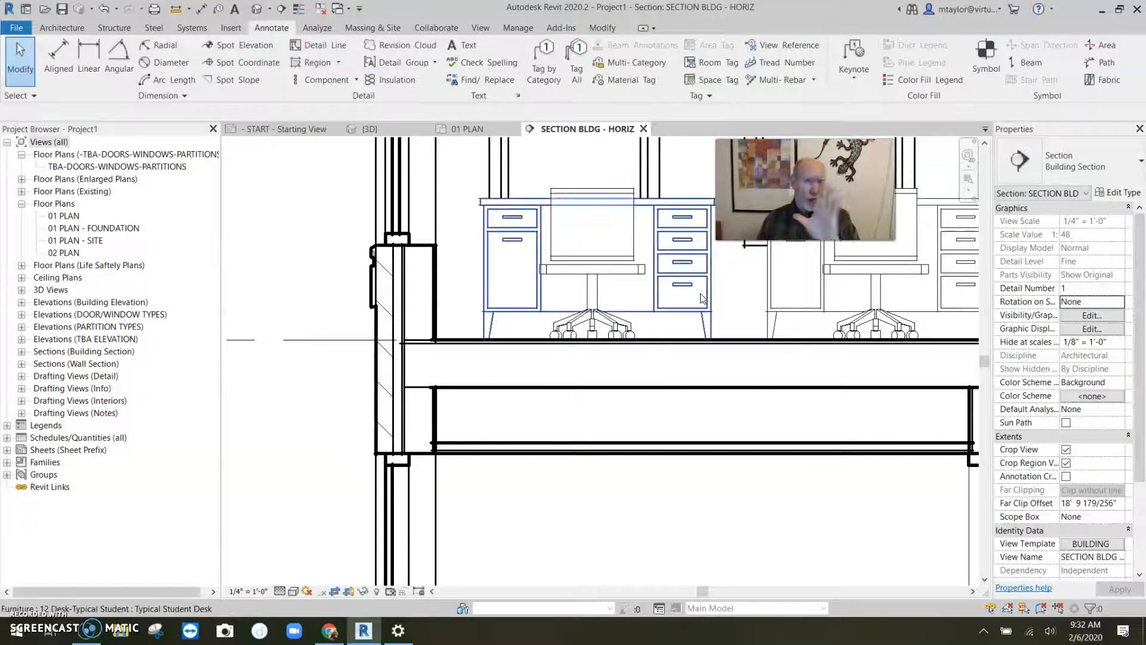
left_click(1096, 175)
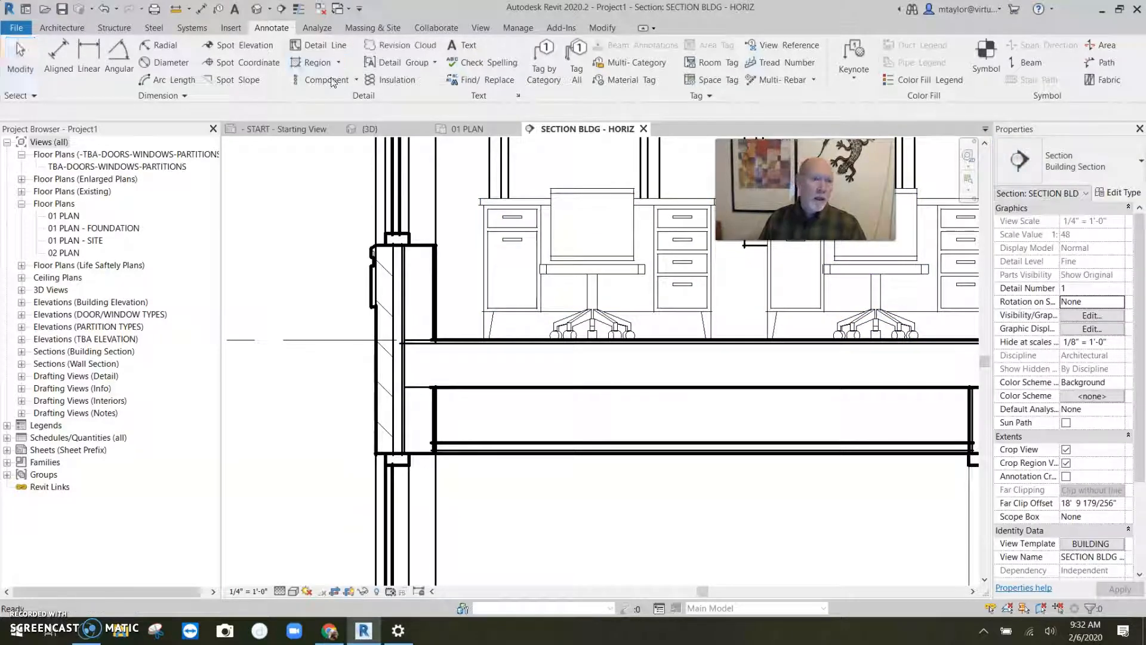
- Start a repeating detail and duplicate its type as "2x10 joists for the flooring"
left_click(355, 79)
left_click(281, 127)
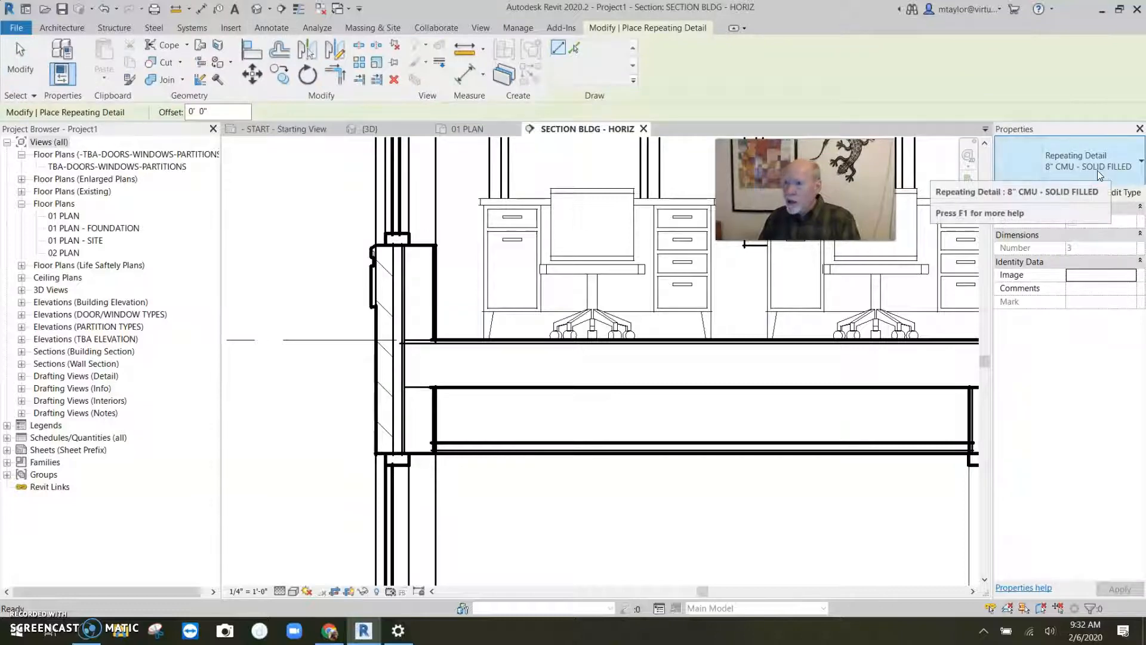
left_click(1119, 193)
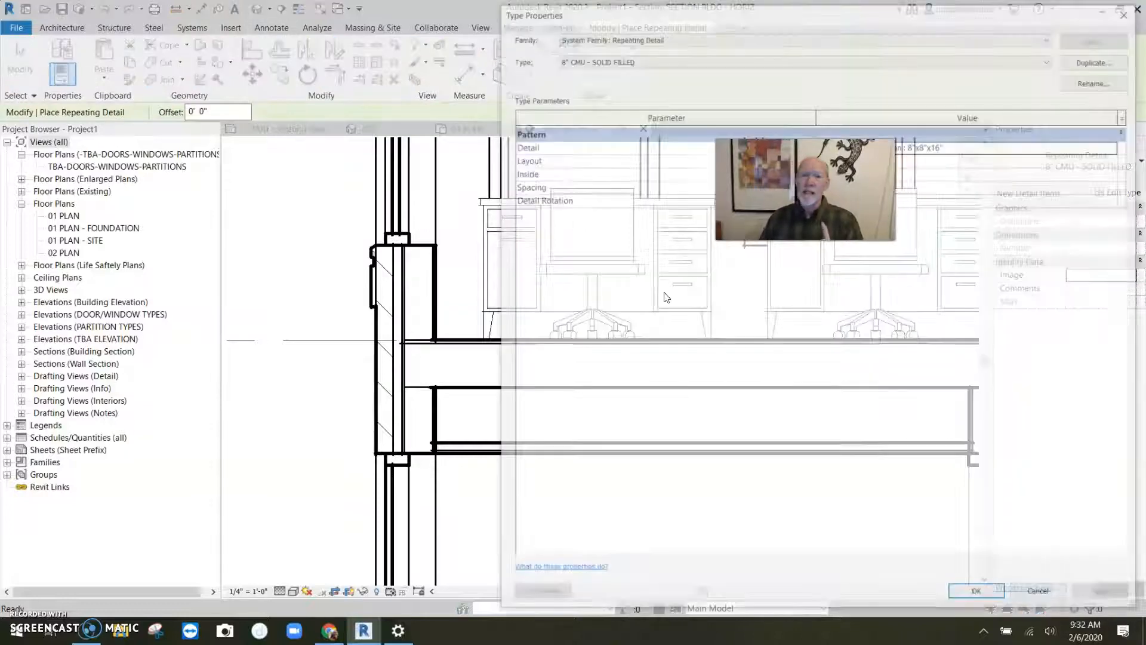
left_click(1096, 58)
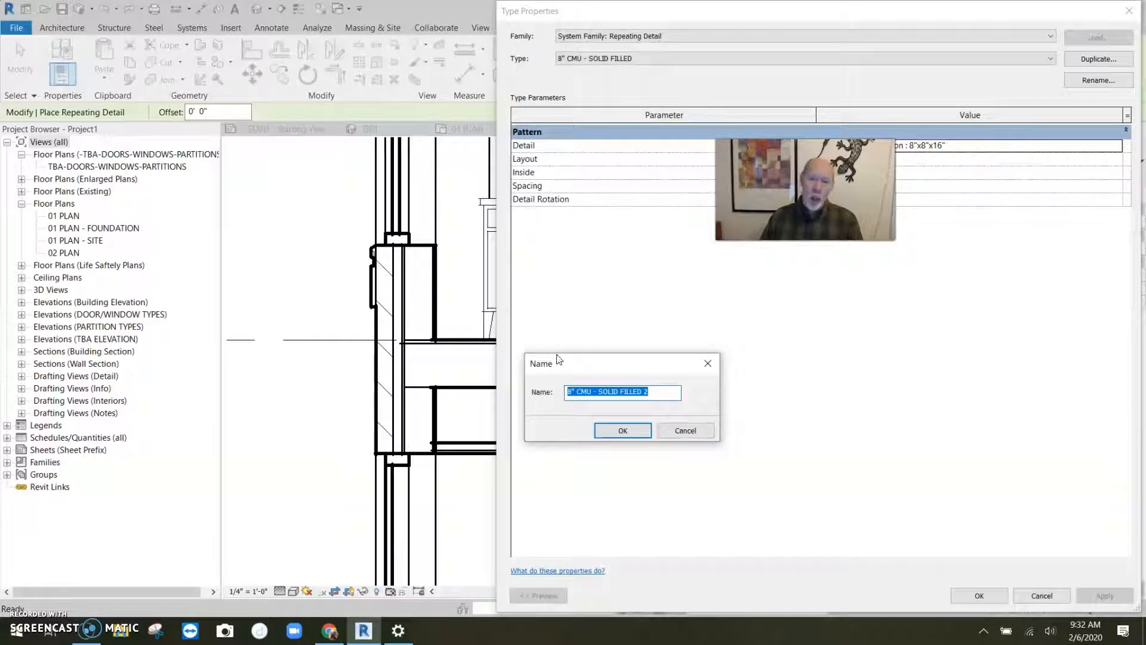
type("2x10 joists for the flooring")
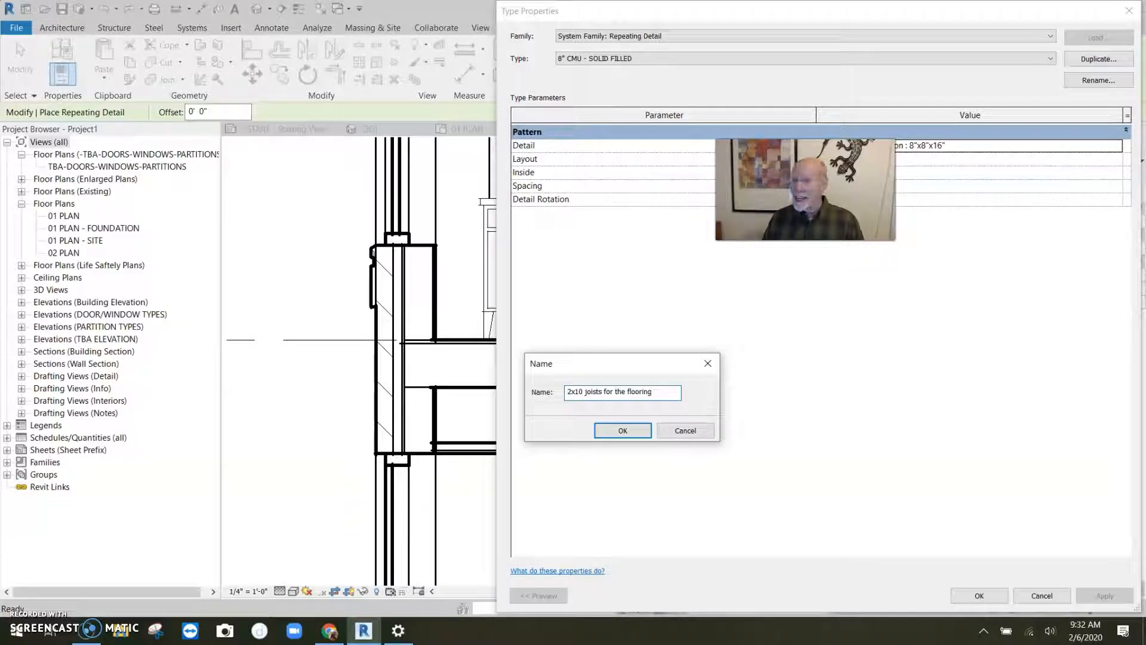
left_click(622, 430)
- Set the new type's detail to "2x10 joist for my great section" with a Fixed Distance layout and accept the type
left_click_drag(605, 17, 404, 17)
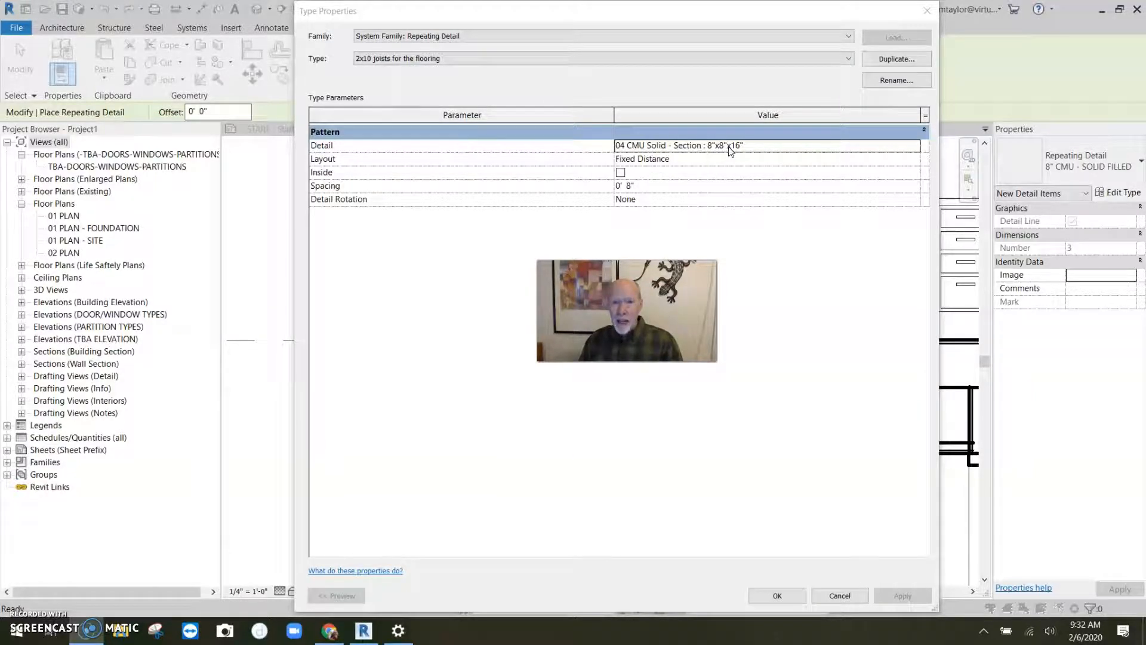
left_click(908, 148)
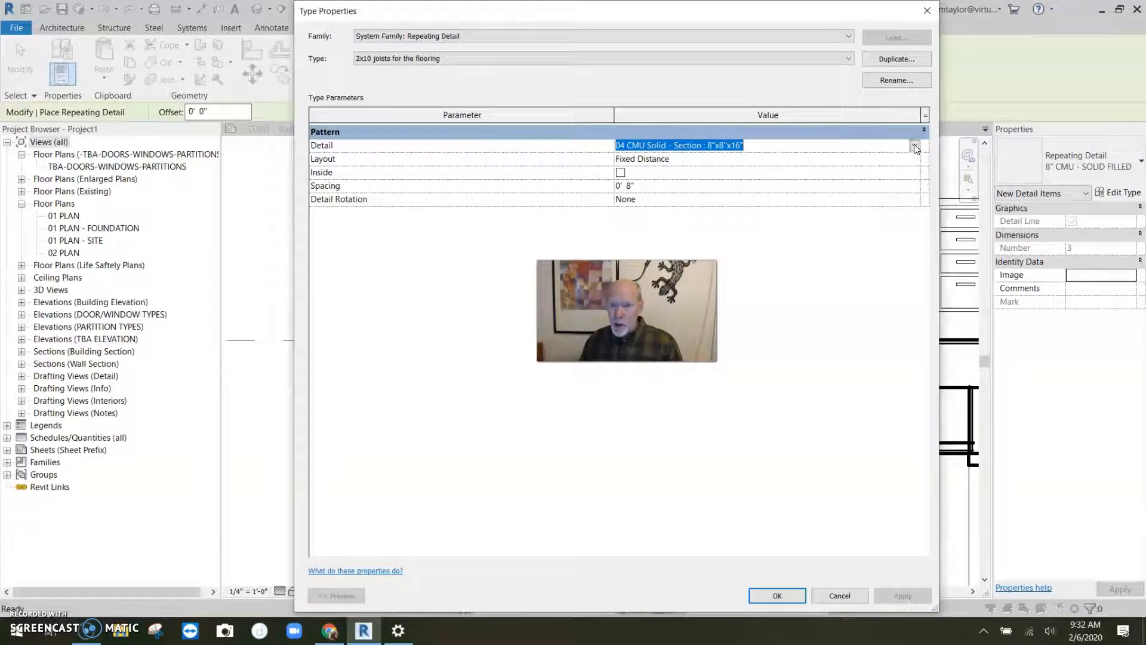
left_click(914, 146)
mouse_move(915, 180)
left_mouse_down()
mouse_move(914, 202)
mouse_move(916, 159)
mouse_move(914, 199)
mouse_move(913, 169)
left_mouse_up()
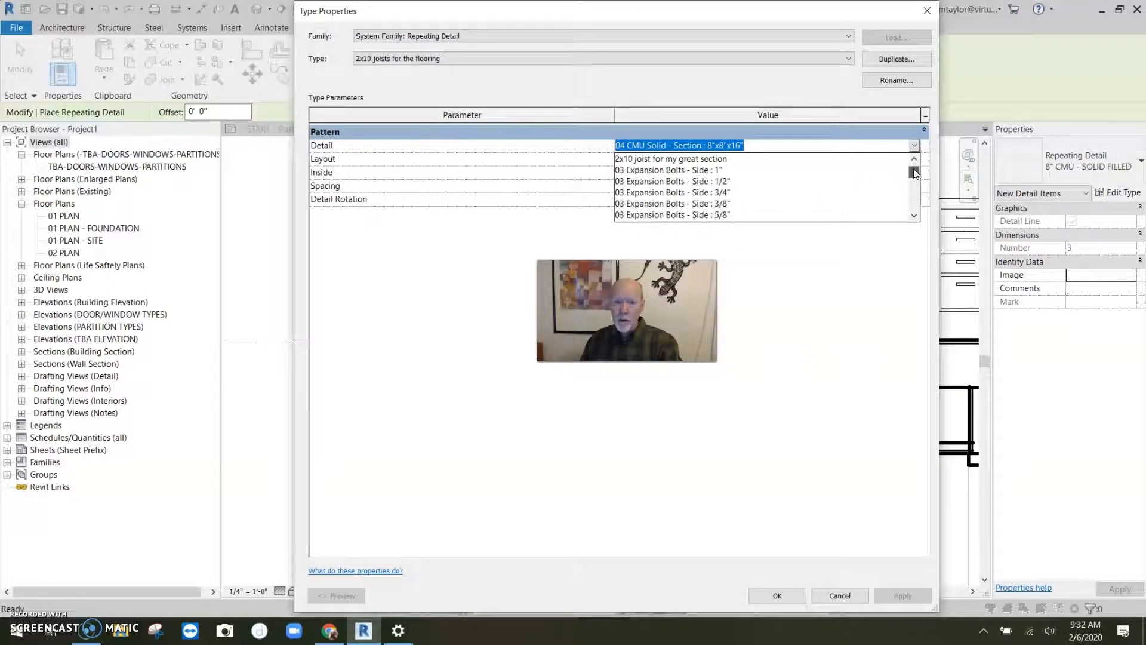
left_click(684, 160)
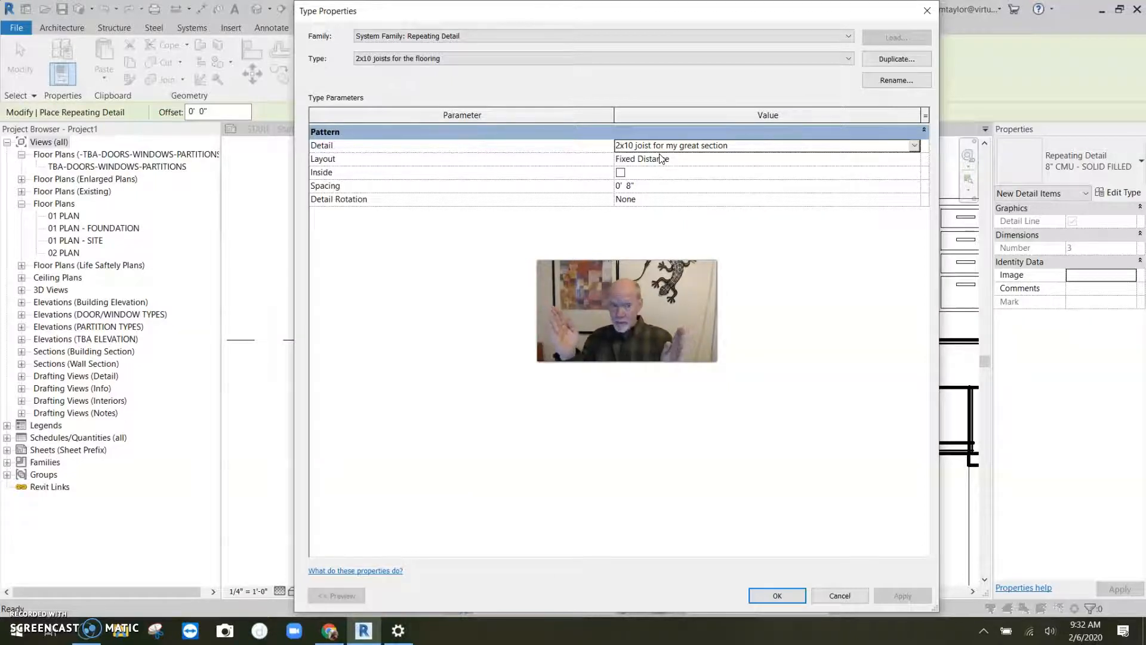
left_click(754, 160)
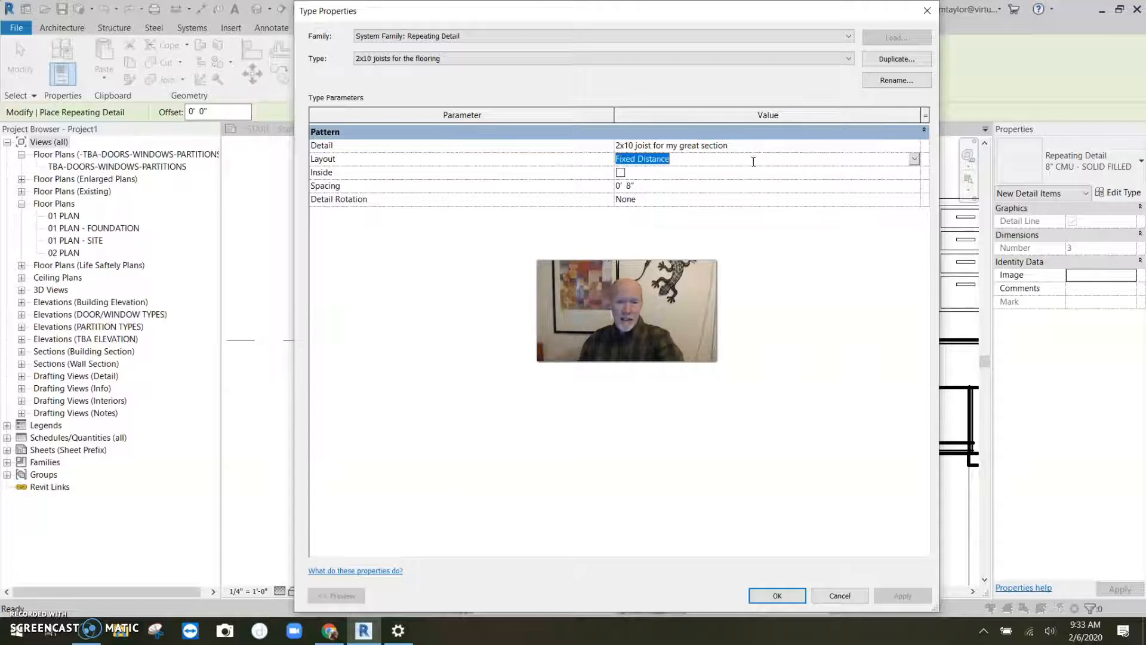
left_click(913, 159)
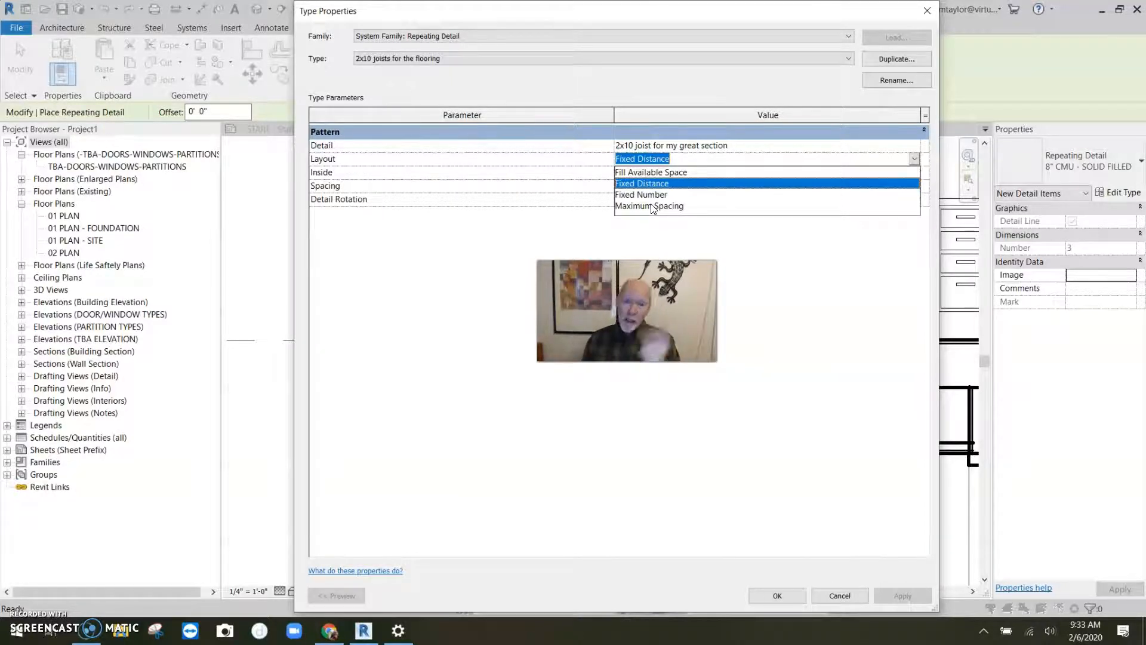
left_click(656, 184)
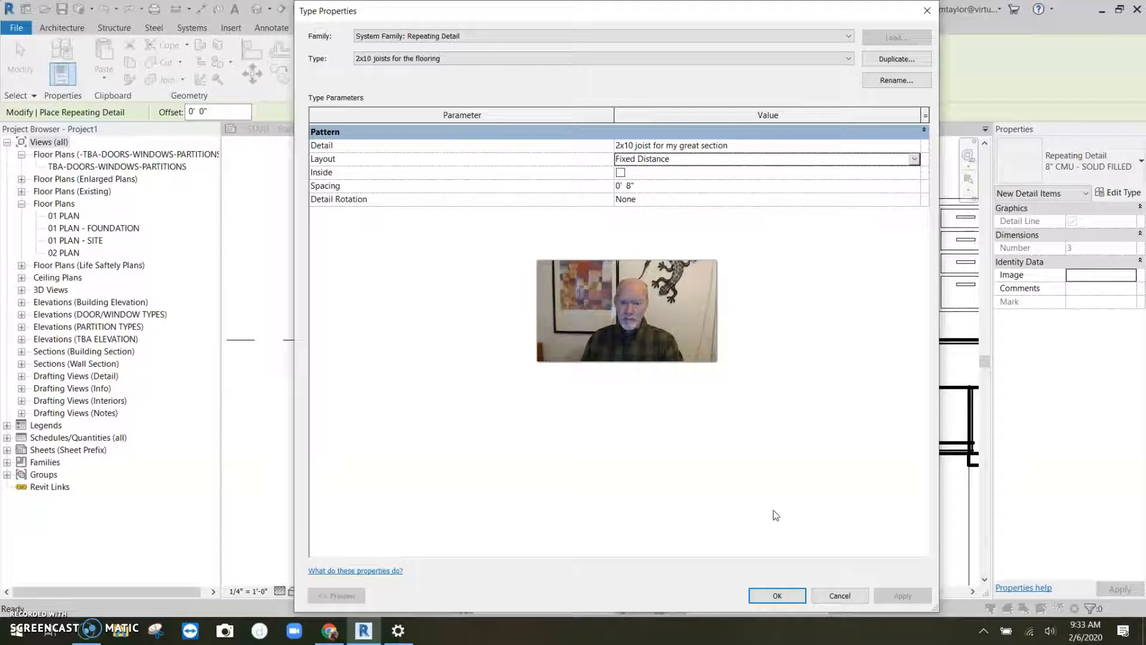
left_click(777, 596)
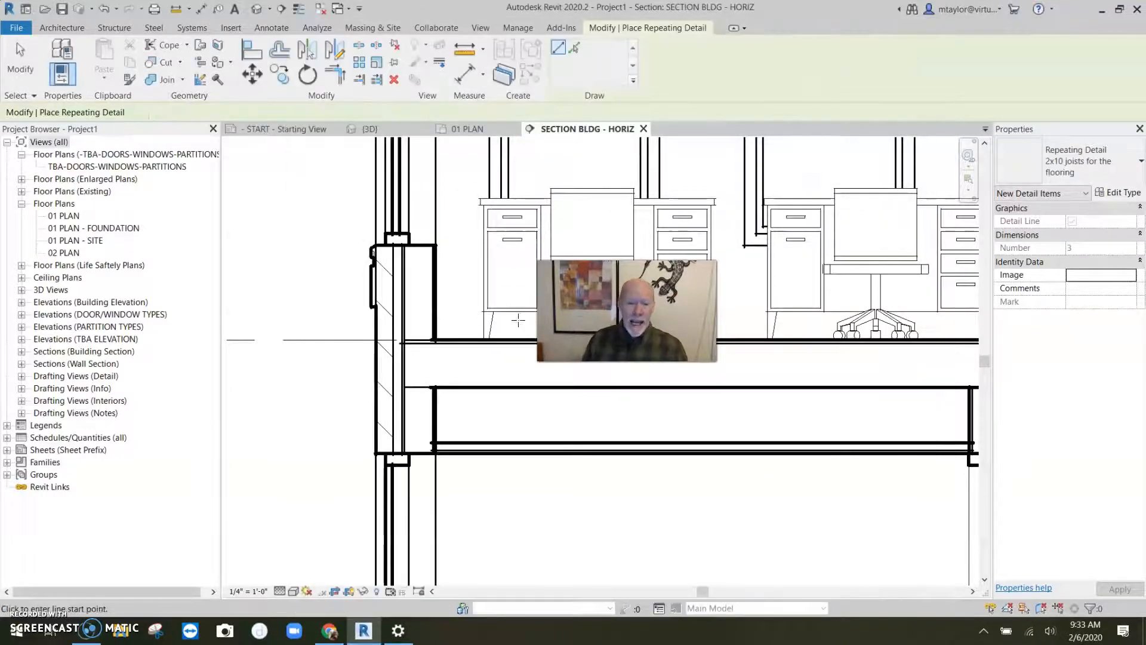
- Draw the joist repeating detail along the floor framing from the exterior wall, about 5'-2" long
left_click(351, 343)
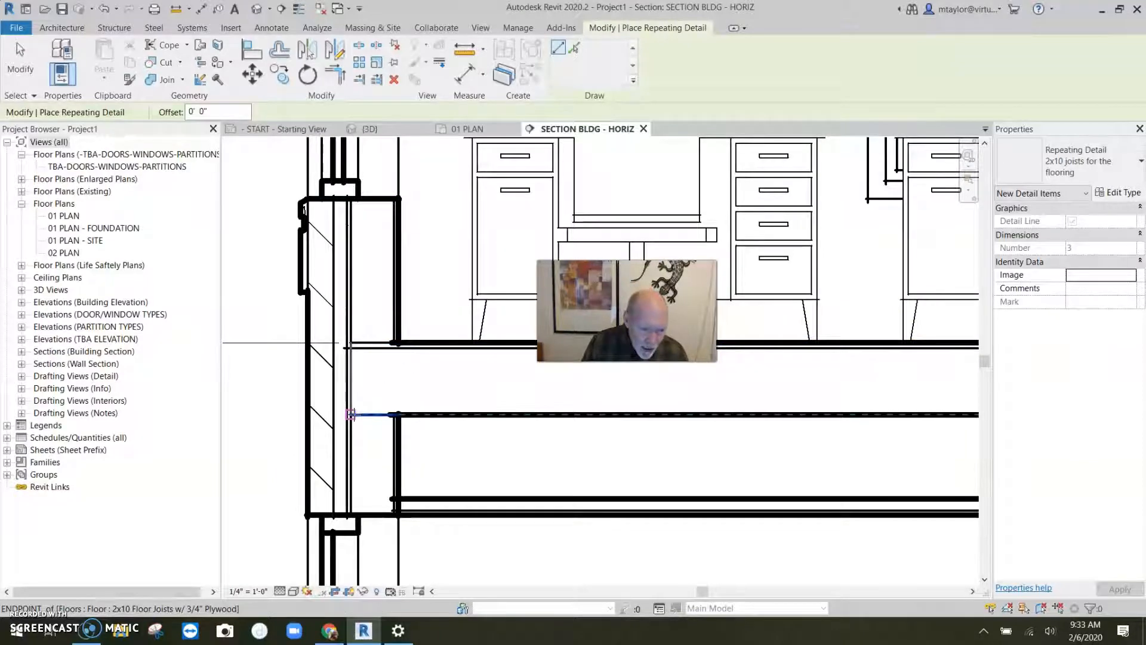
left_click(352, 413)
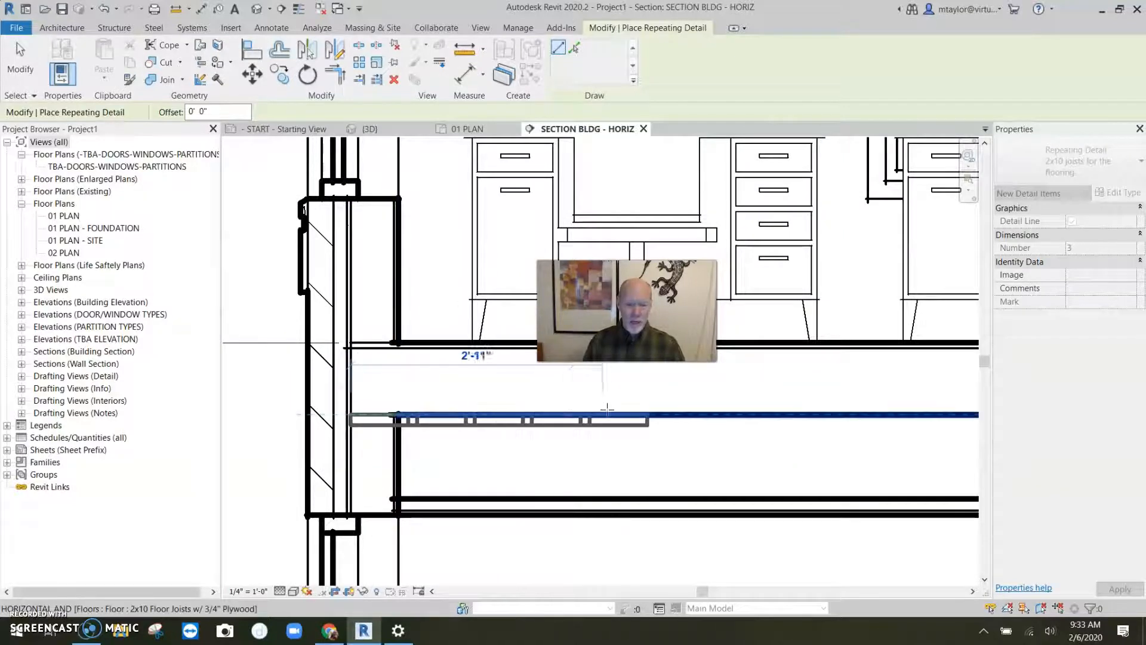
left_click(821, 414)
key("Escape")
key("Escape")
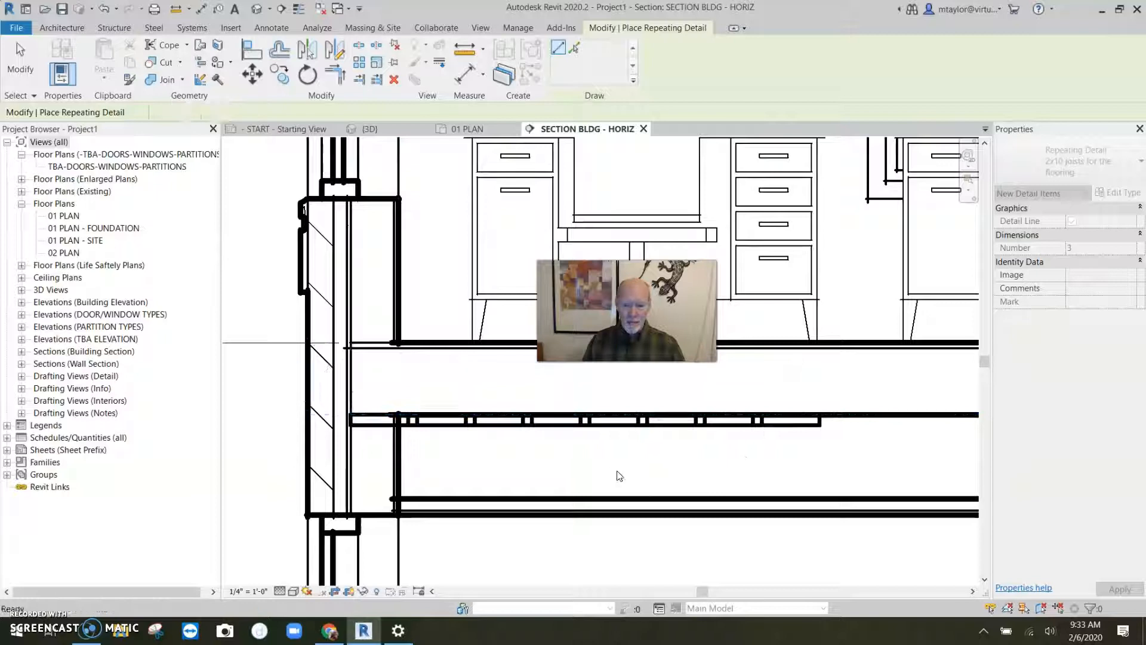
- Set the repeating detail type's detail rotation to 90° Counterclockwise so the joists stand upright
left_click(522, 423)
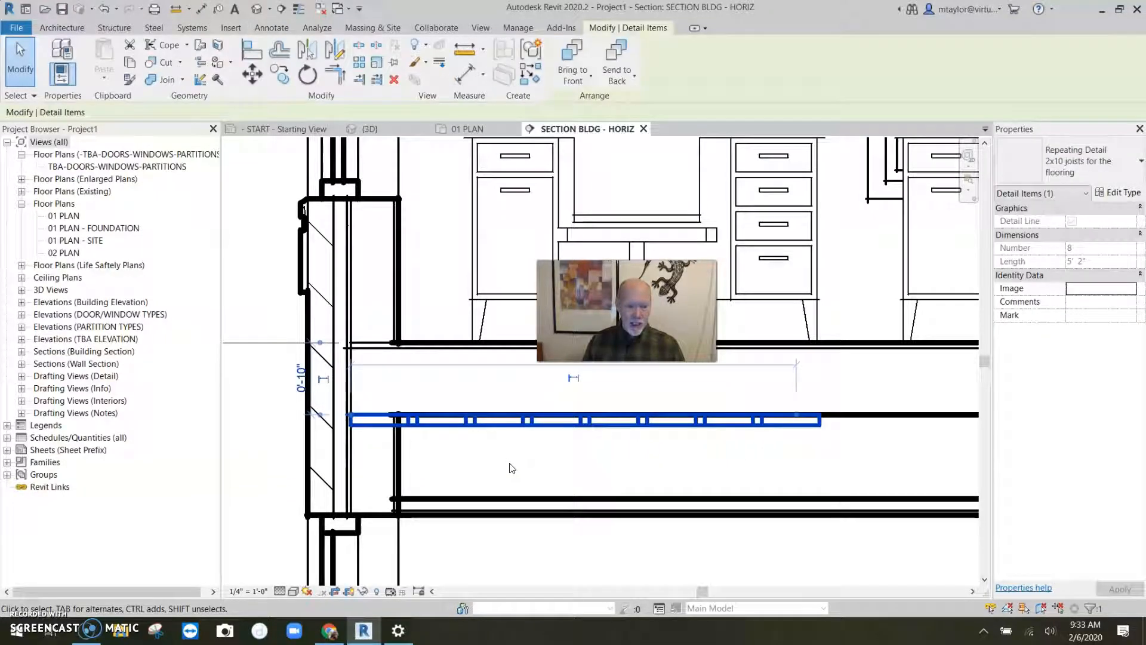
left_click(1122, 193)
left_click(636, 200)
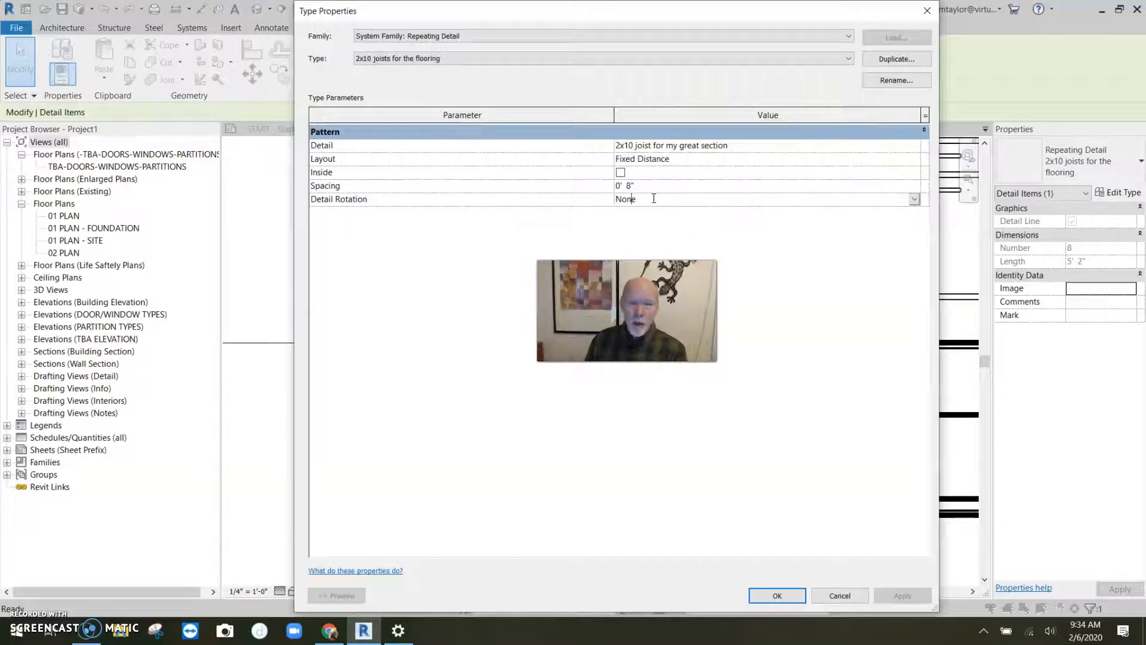
left_click(914, 200)
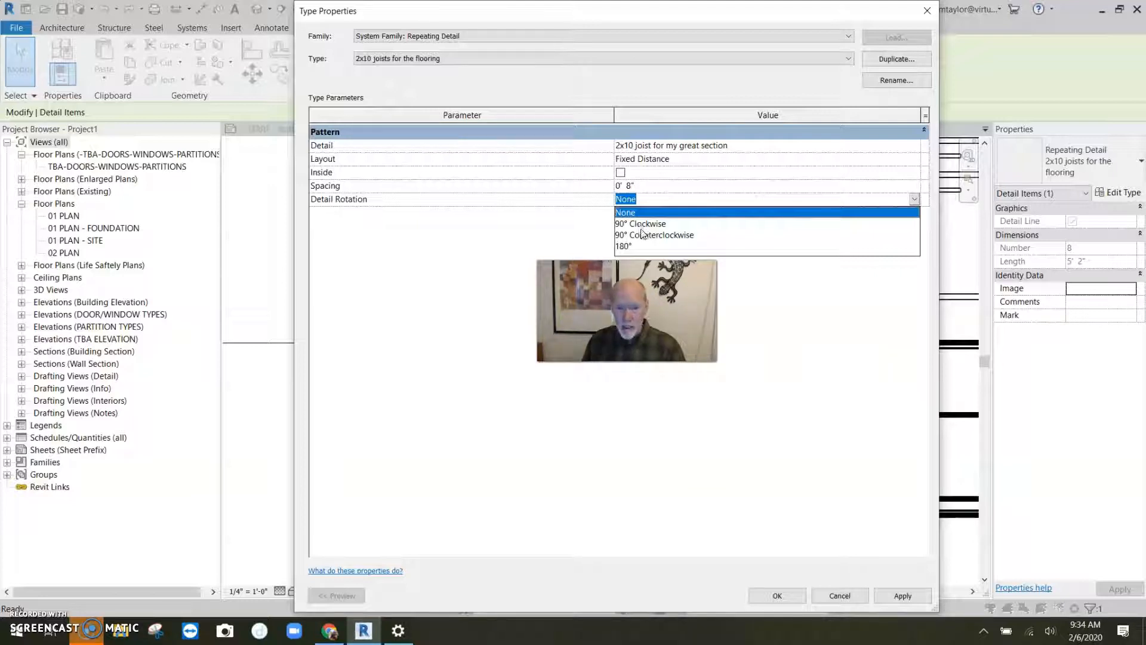
left_click(644, 236)
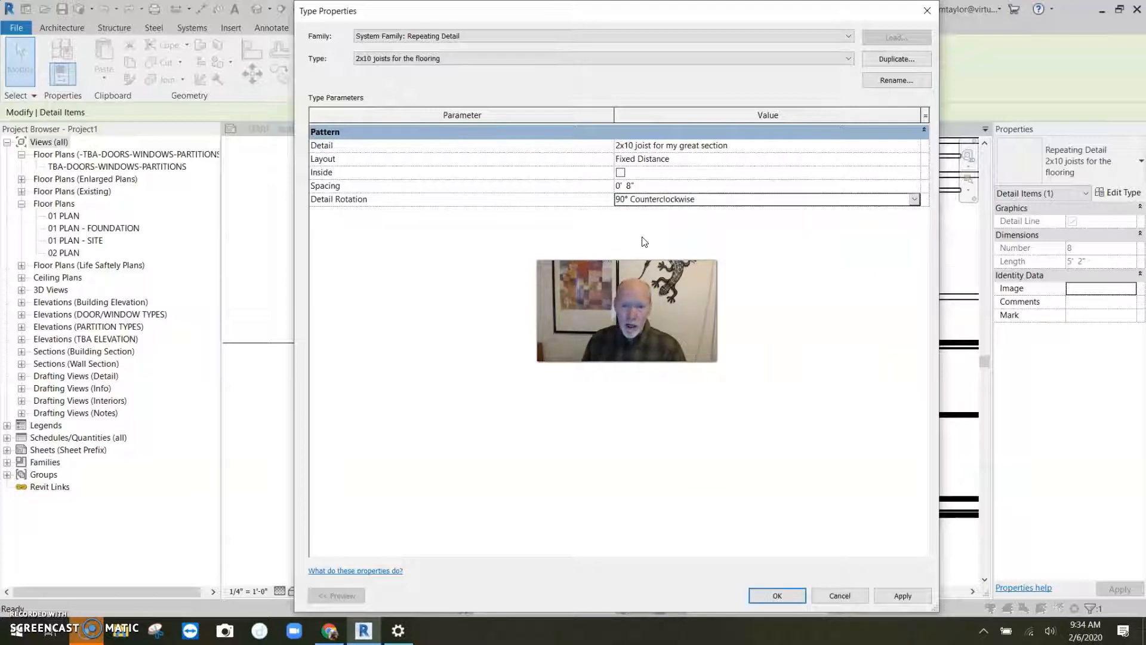
left_click(787, 596)
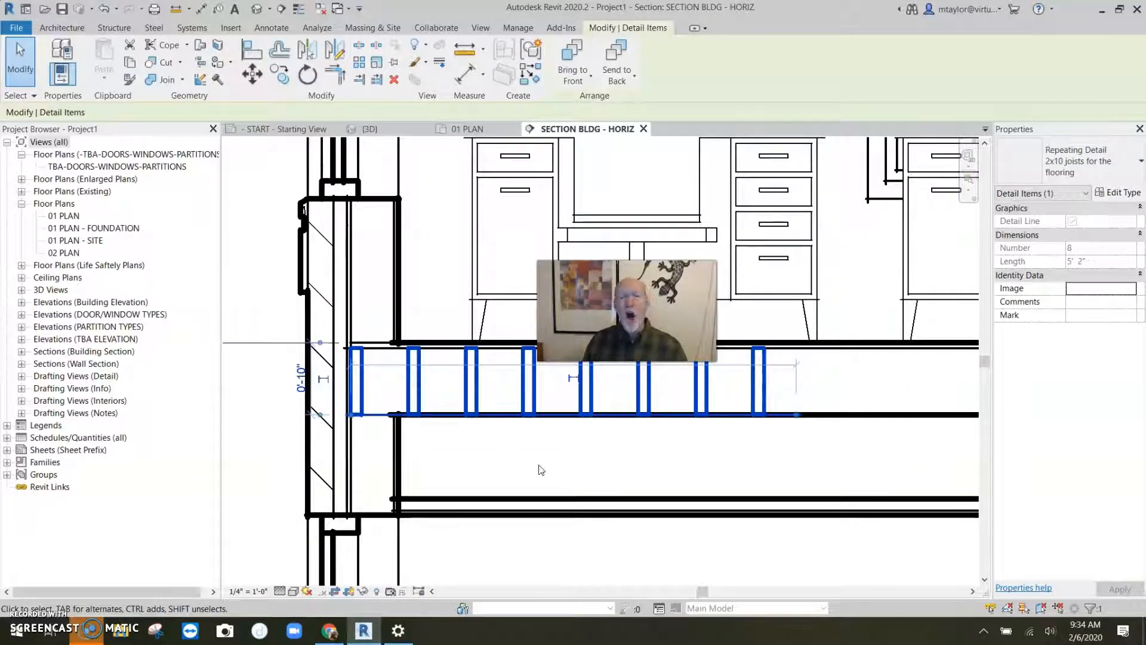
- Extend the joist repeating detail along the floor framing to about 7'-11" long
scroll(824, 414, "down", 2)
middle_click_drag(717, 447, 635, 445)
left_click(677, 439)
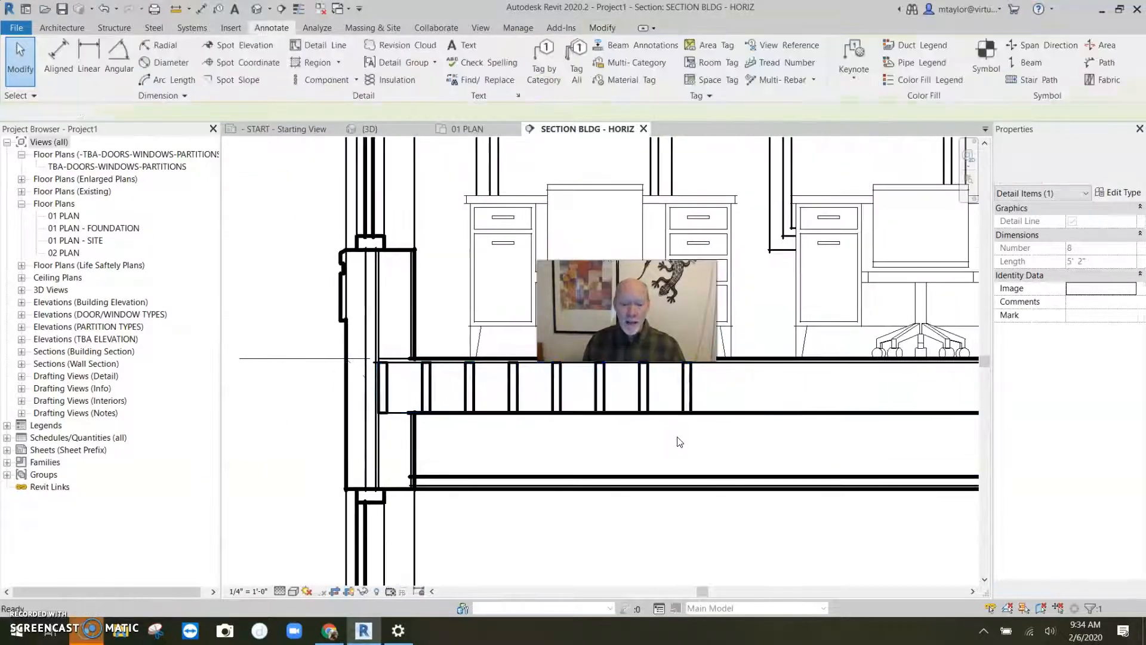
left_click(703, 390)
left_click_drag(716, 412, 895, 413)
left_click(750, 412)
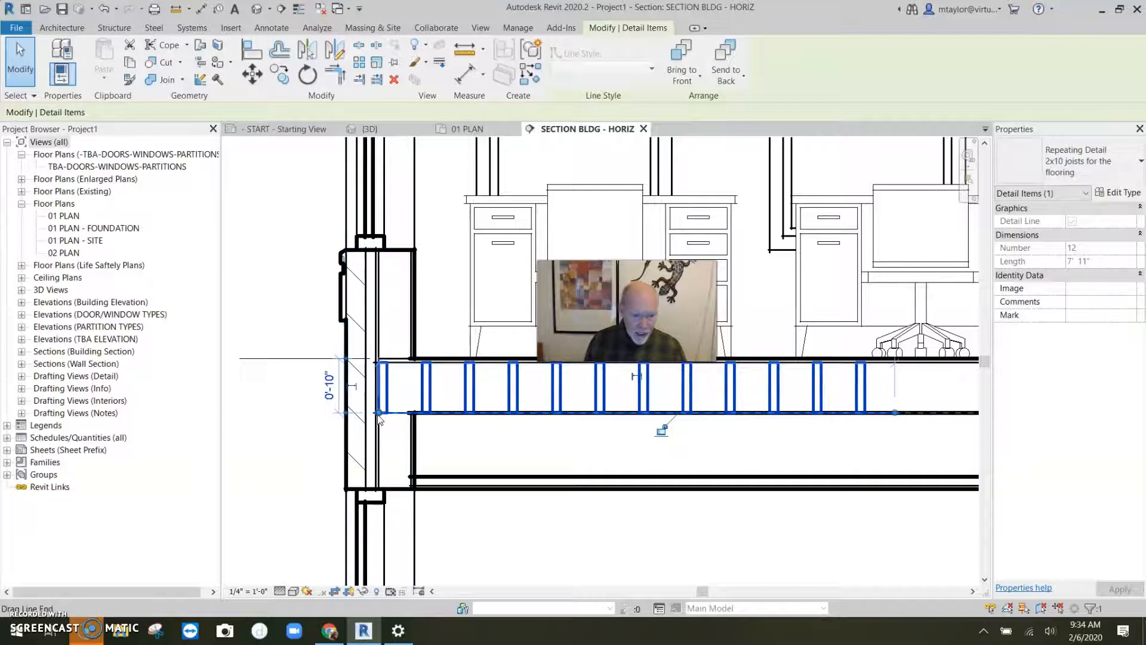
- Turn on the Inside option in the joist repeating detail's type properties
scroll(381, 418, "up", 2)
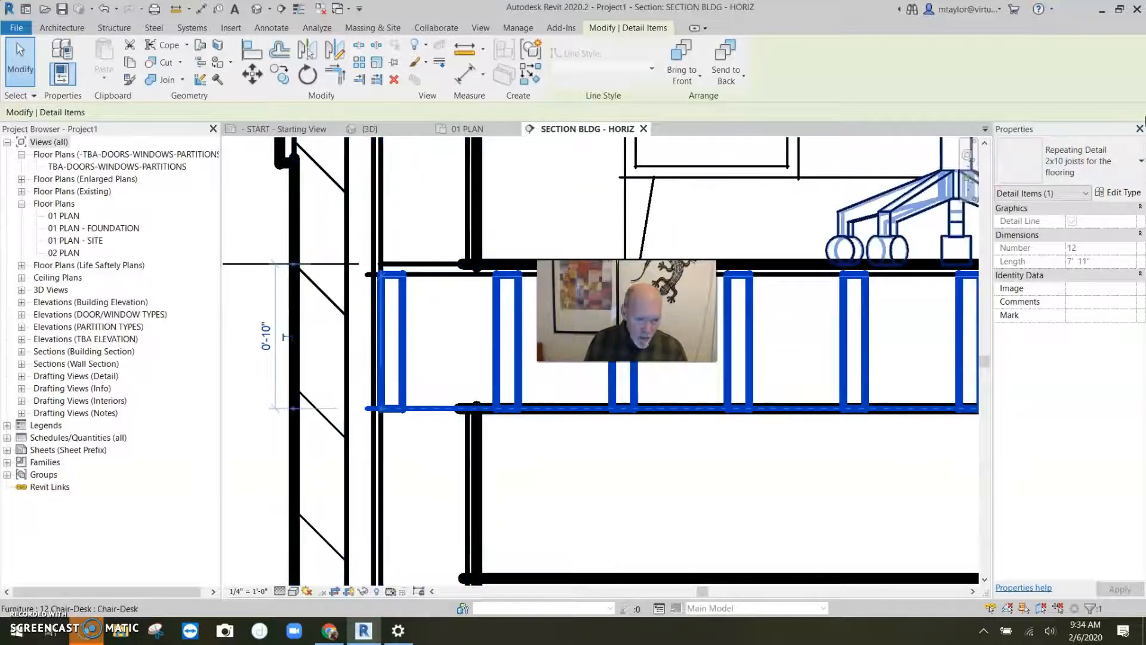
left_click(1117, 192)
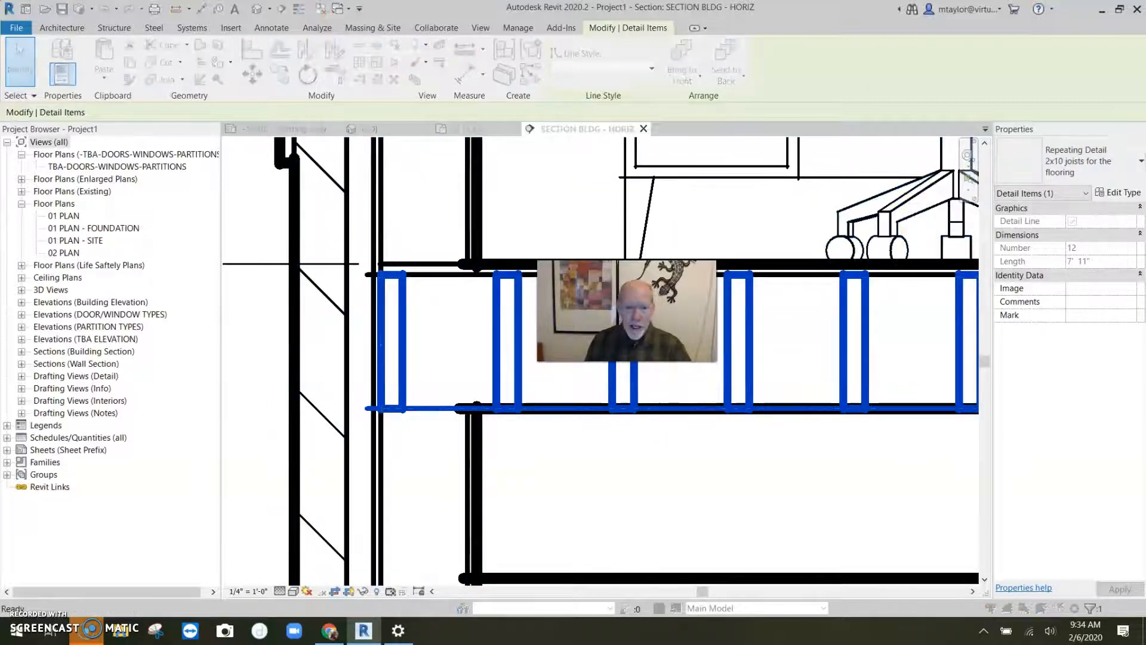
left_click(621, 173)
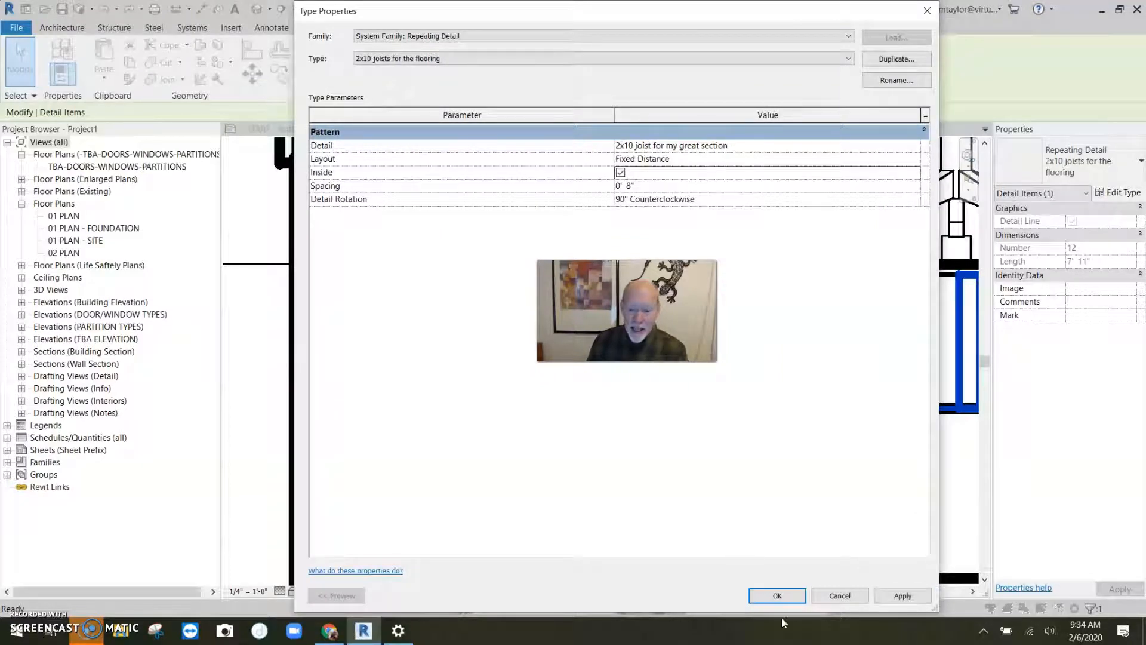
left_click(785, 596)
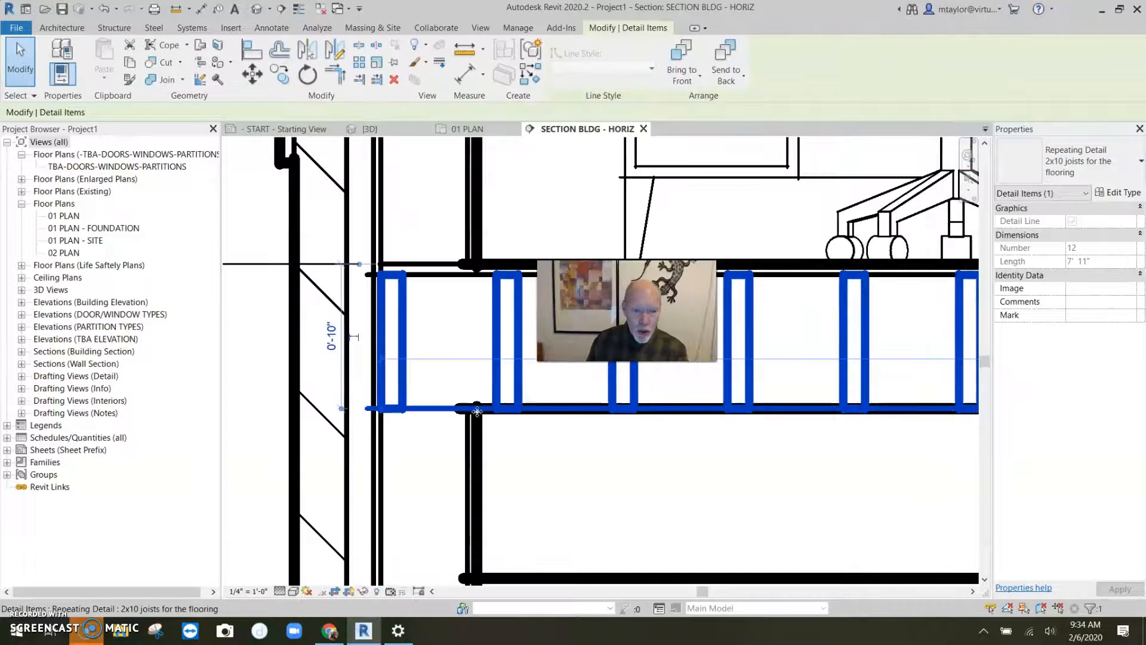
- Shorten the joist repeating detail along the floor framing to about 4'-11" long
scroll(605, 445, "down", 3)
middle_click_drag(808, 466, 432, 468)
left_click_drag(701, 440, 572, 442)
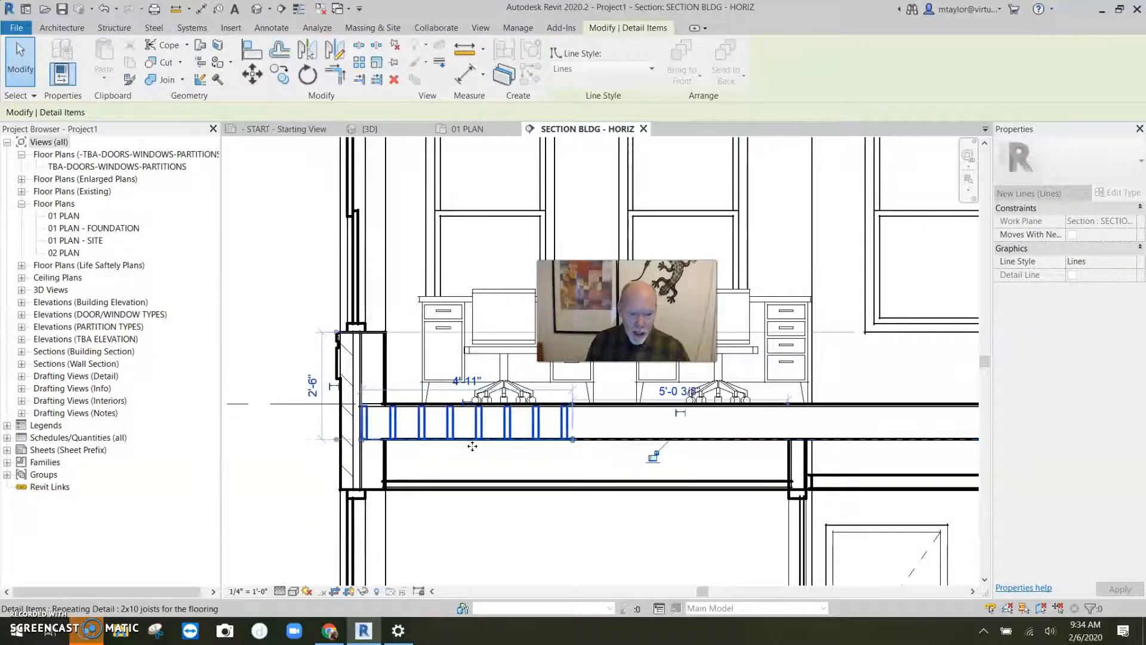
- Snap the repeating detail's end to the floor framing, making it about 4'-10" long
scroll(472, 446, "up", 3)
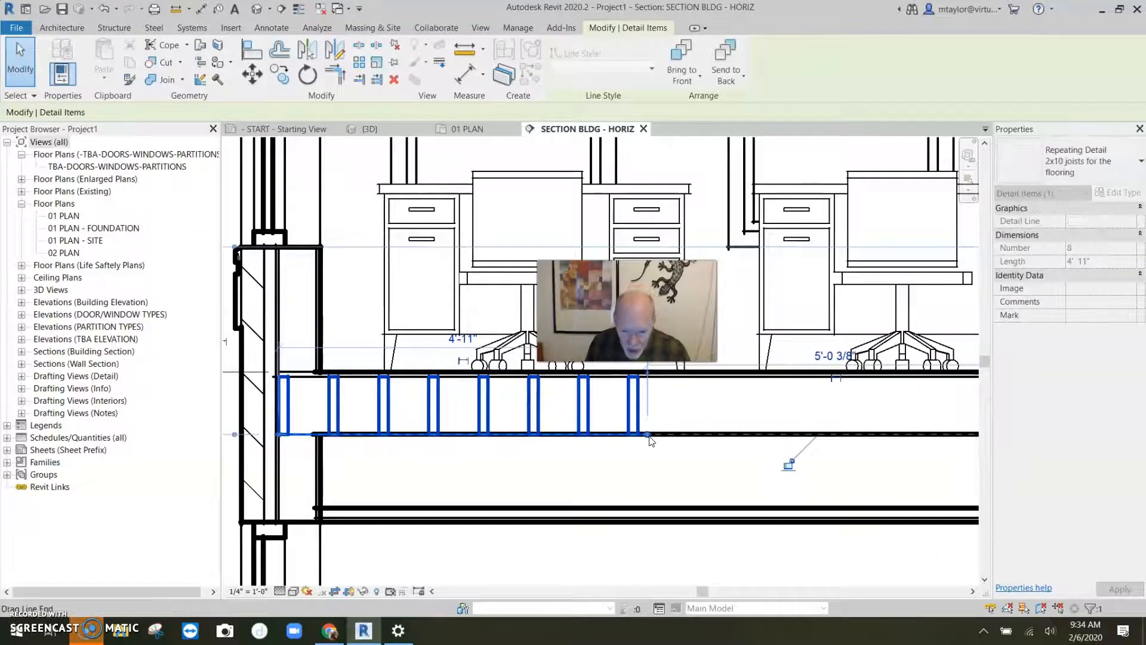
scroll(644, 436, "up", 3)
key("d")
key("l")
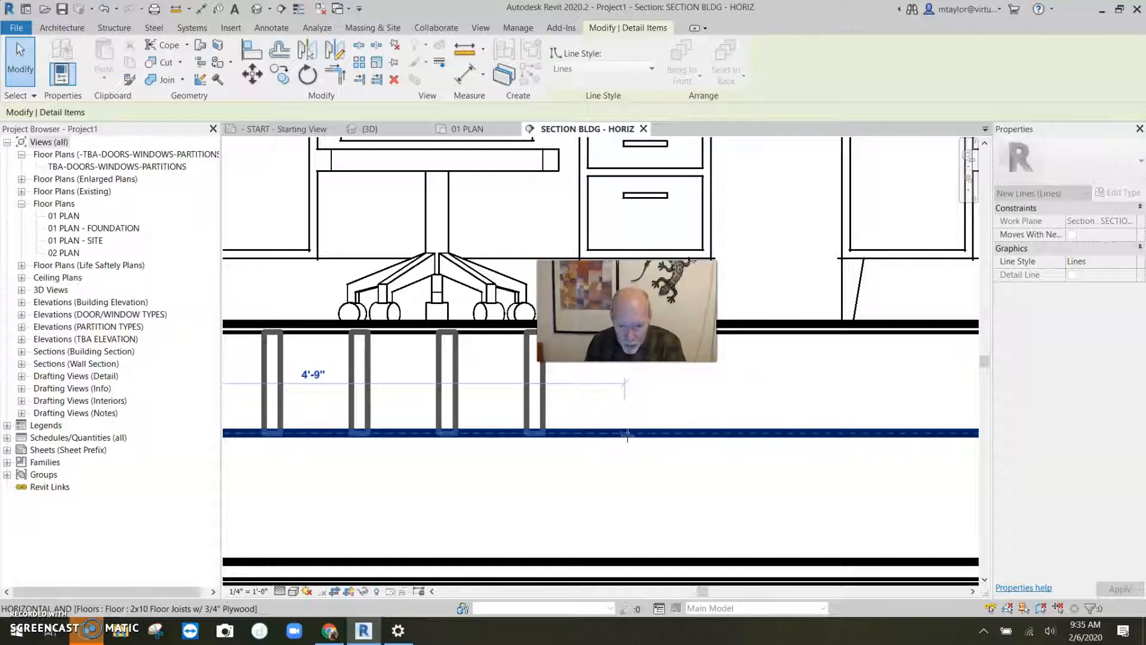
left_click(636, 434)
key("Escape")
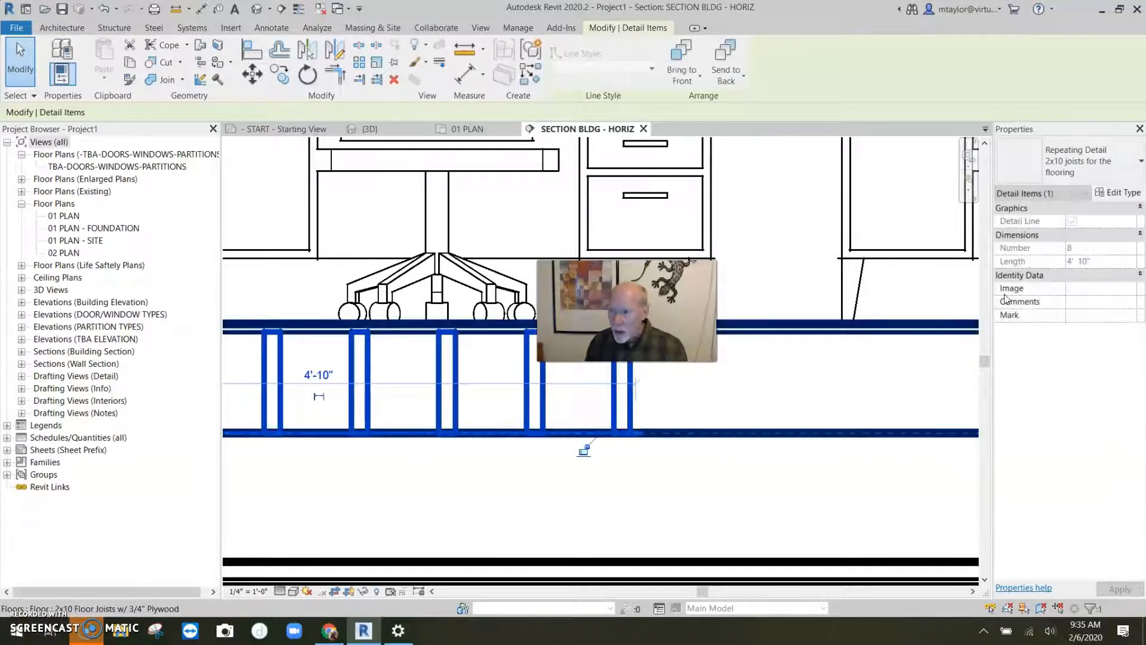
- Turn off the Inside option in the joist repeating detail's type properties
left_click(1137, 194)
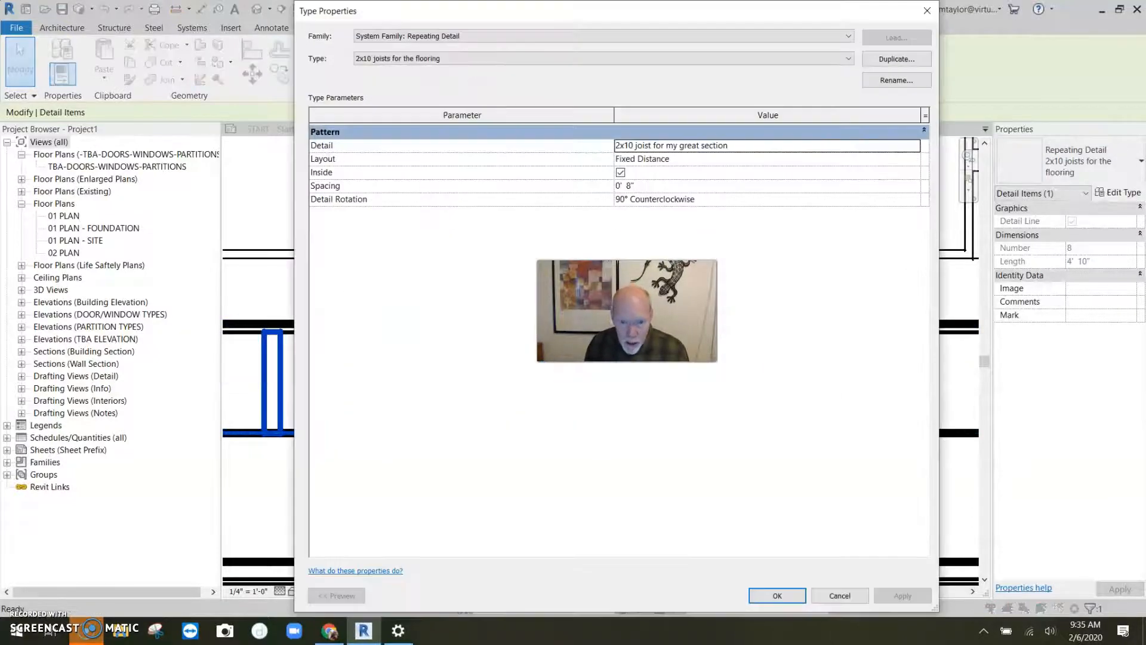
left_click(621, 173)
left_click(777, 595)
- Extend the joist repeating detail's end along the floor framing to about 5'-8" long
left_click_drag(636, 434, 614, 432)
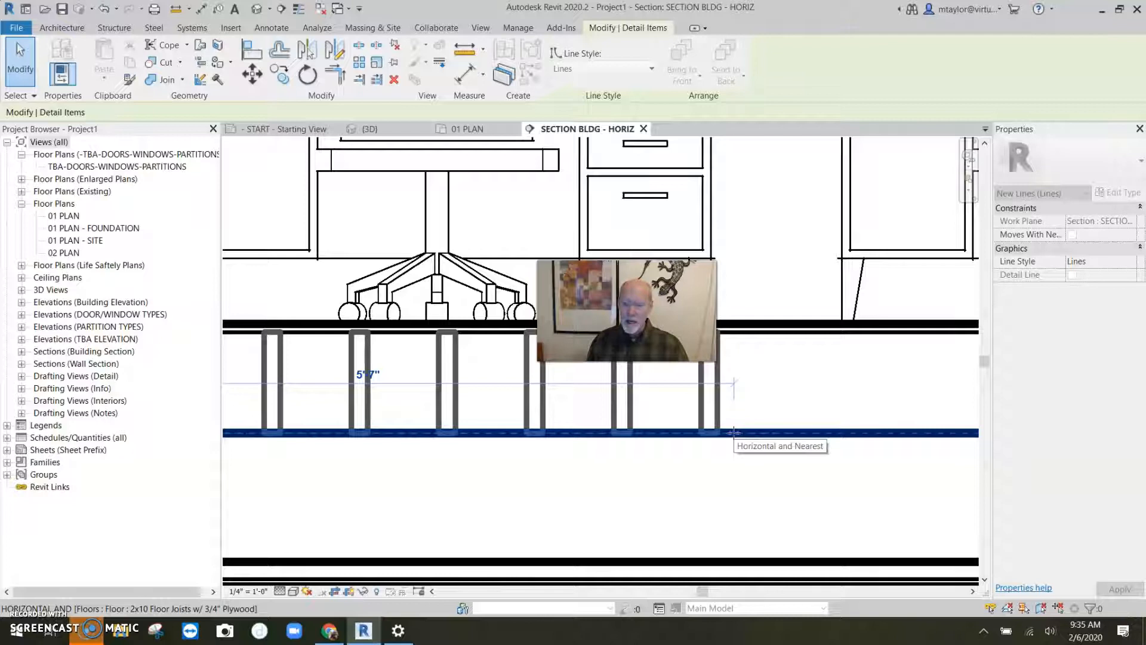
left_click(742, 432)
scroll(742, 434, "down", 5)
key("Escape")
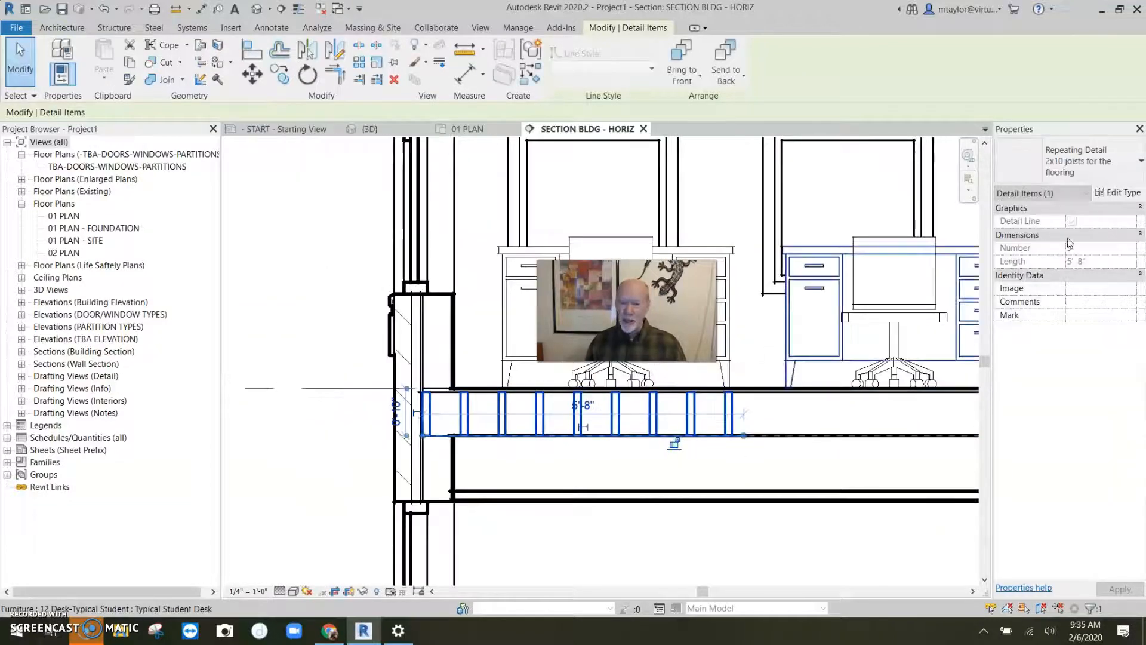
- Set the repeating detail type's joist spacing to 16"
left_click(1118, 194)
left_click(641, 185)
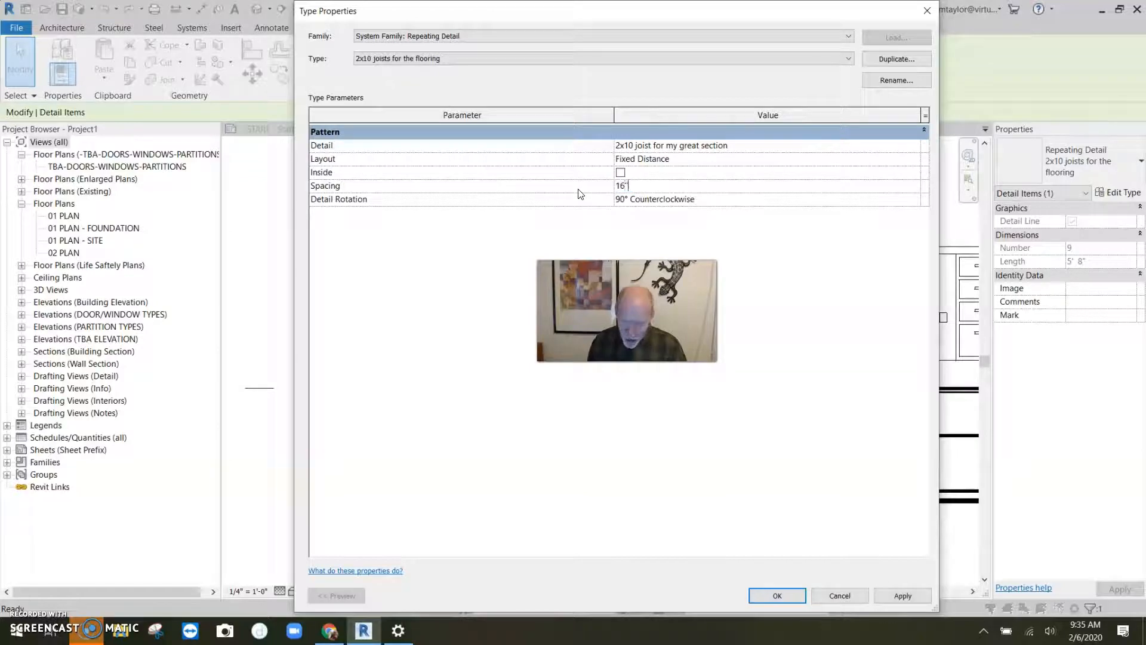
key("Return")
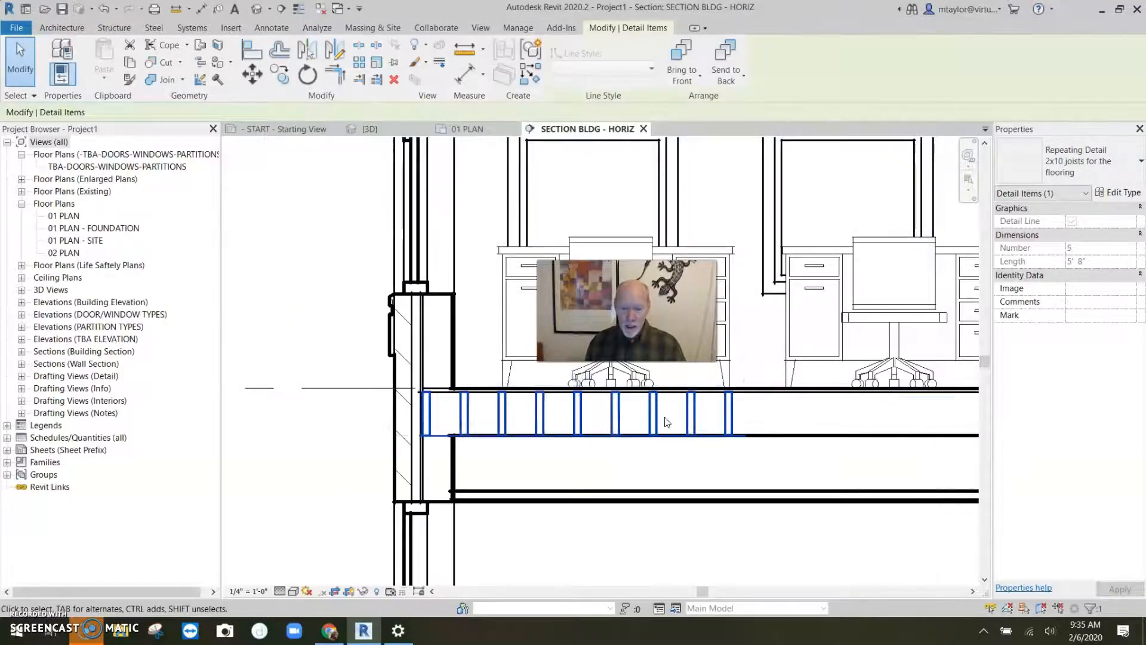
- Stretch the joist repeating detail across the whole floor framing to the far exterior wall
scroll(733, 466, "down", 2)
middle_click_drag(734, 466, 502, 452)
left_click_drag(571, 449, 896, 443)
middle_click_drag(895, 443, 385, 460)
left_click_drag(385, 459, 883, 458)
left_click(792, 475)
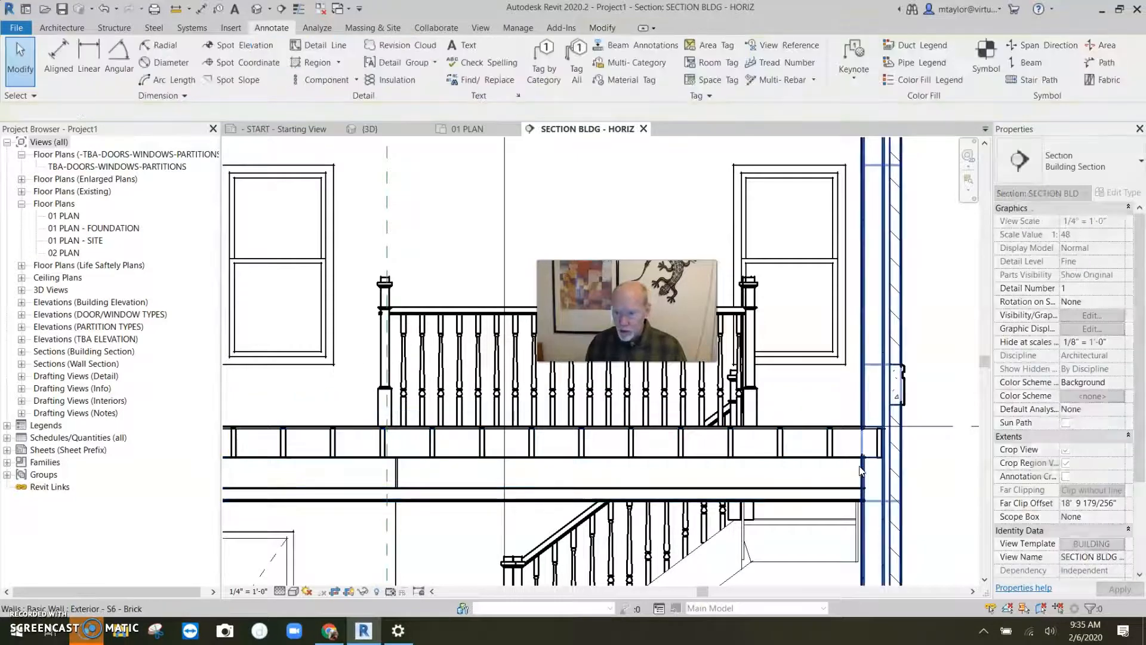
- Adjust the joist repeating detail's end where it meets the far exterior wall
scroll(872, 462, "up", 3)
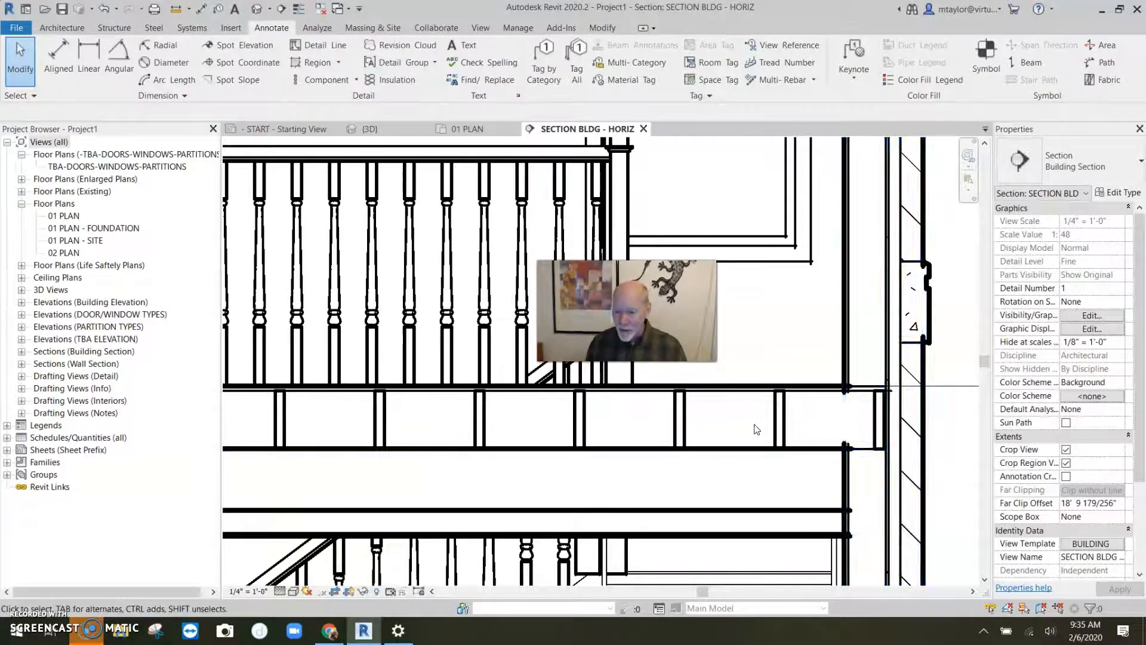
left_click(860, 448)
left_click(737, 424)
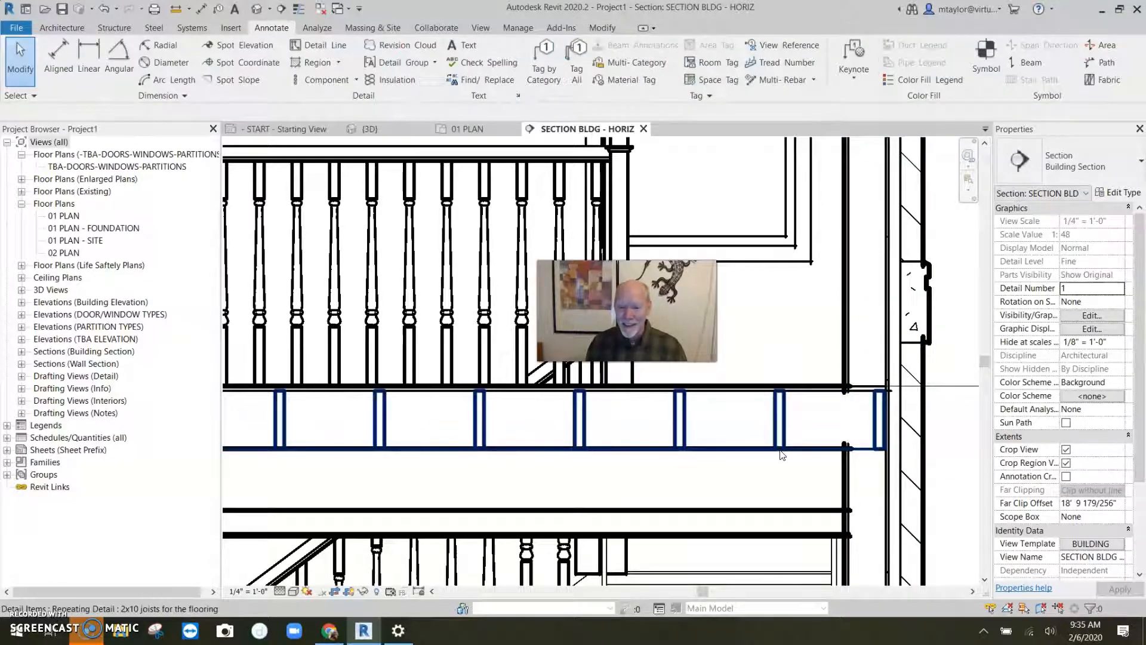
left_click(820, 463)
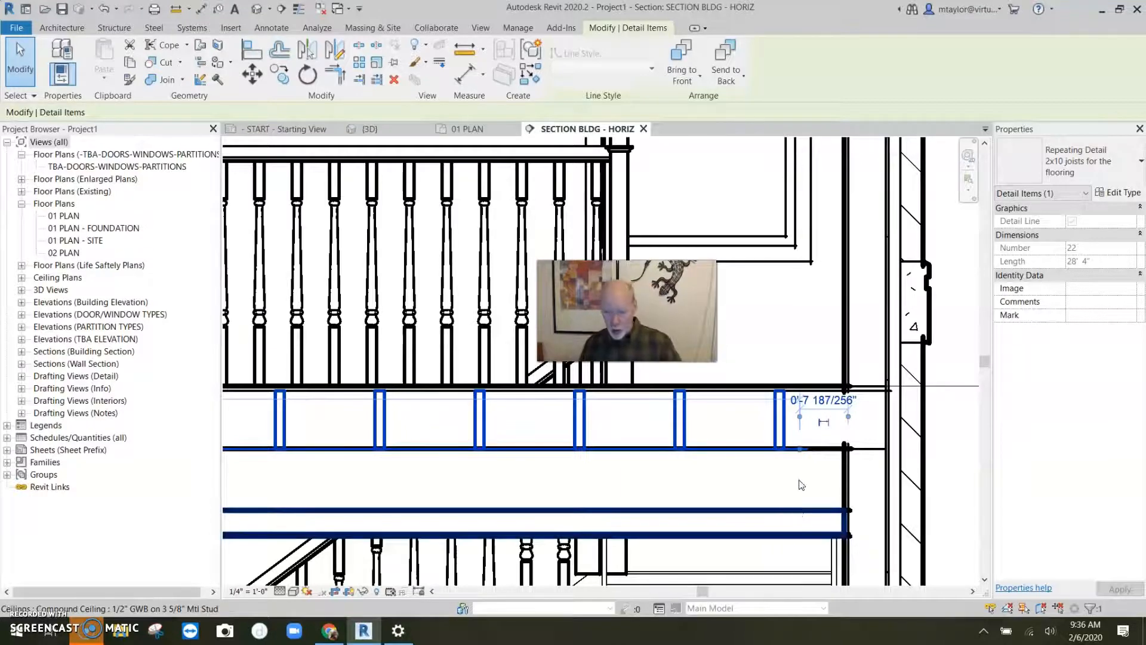
left_click(787, 449)
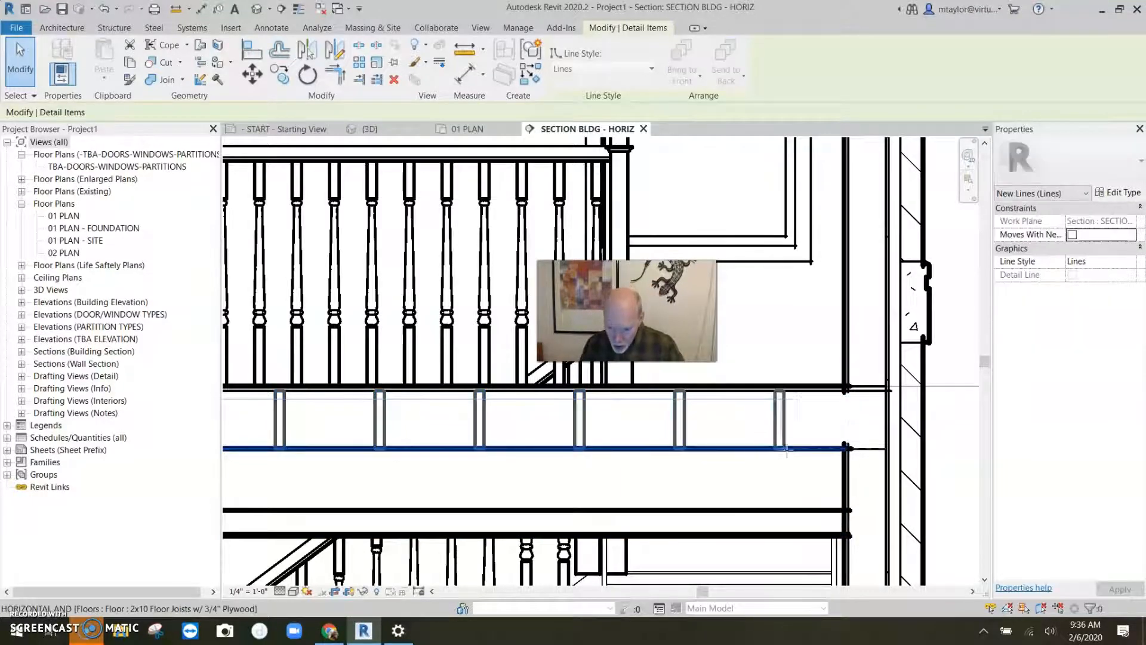
key("Escape")
key("Escape")
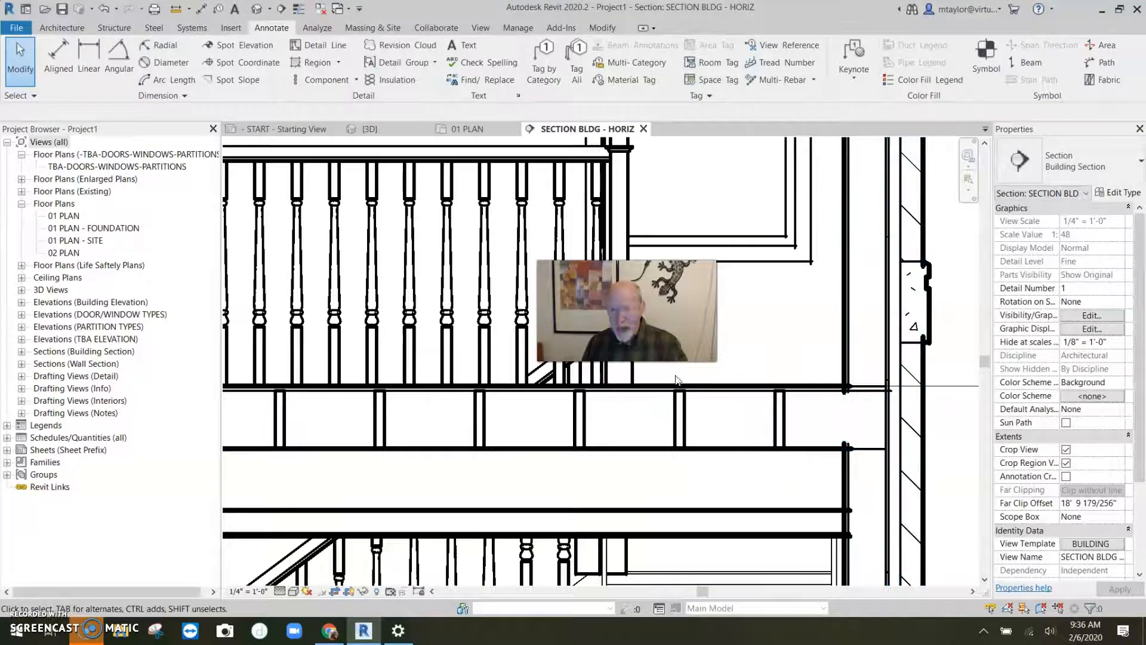
- Place a single "2x10 joist for my great section" detail component at the floor's end by the far wall
left_click(356, 79)
left_click(286, 106)
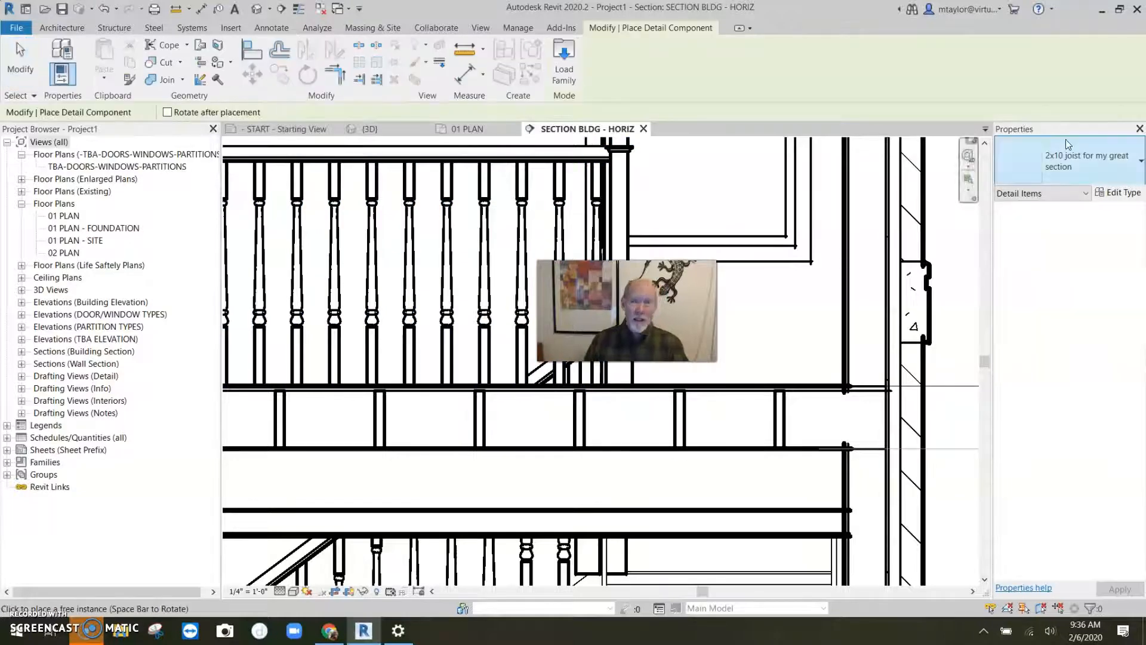
left_click(860, 429)
scroll(878, 464, "up", 3)
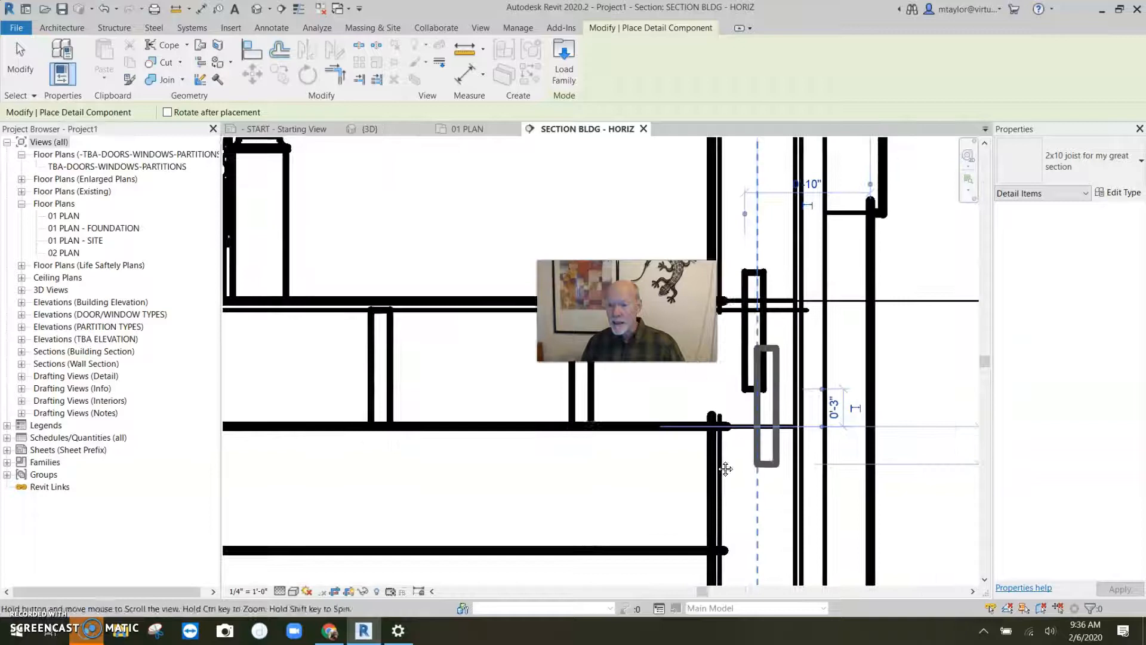
key("Escape")
key("Escape")
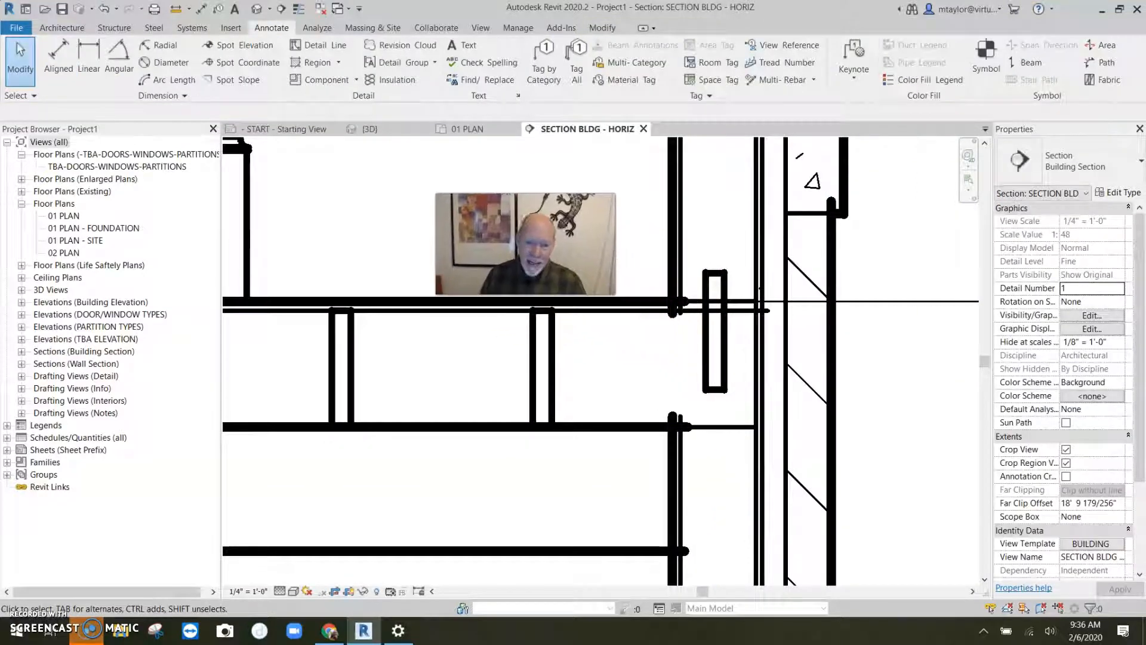
- Align the single joist's face against the inside face of the exterior wall
left_click(721, 394)
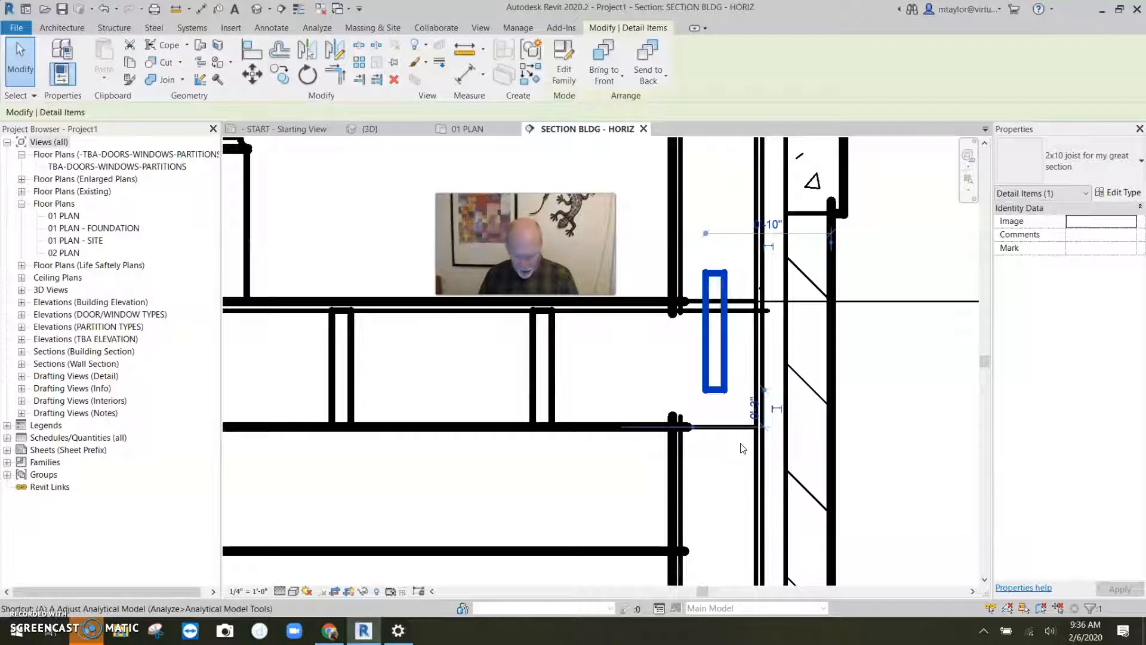
key("l")
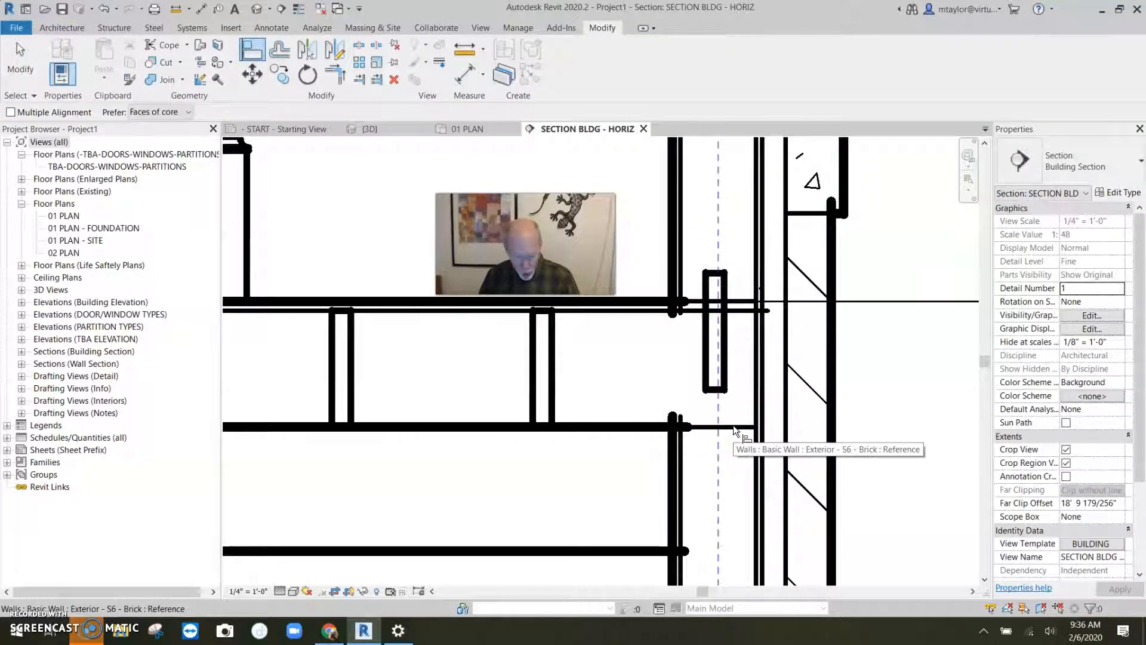
left_click(733, 425)
left_click(719, 392)
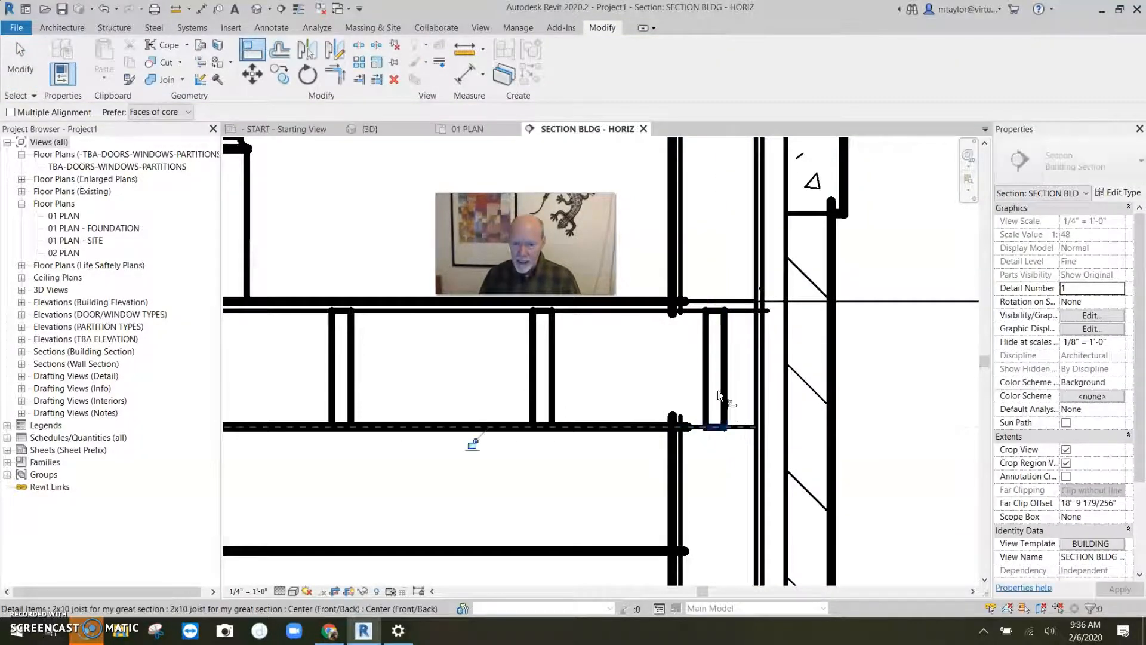
left_click(757, 379)
left_click(726, 374)
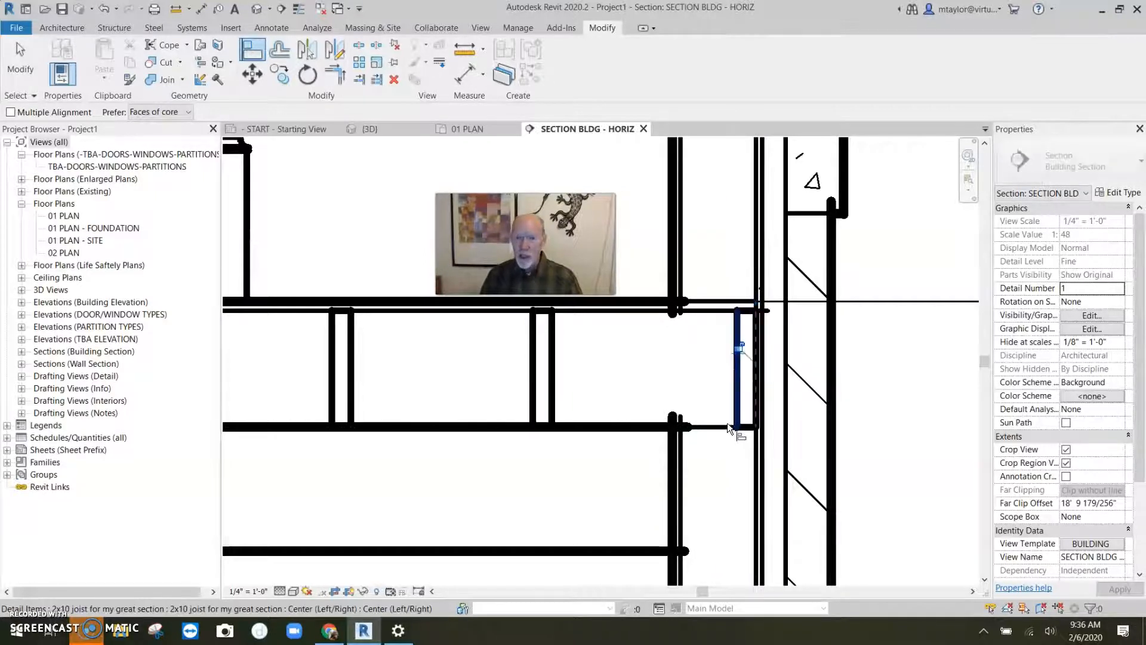
scroll(727, 423, "down", 4)
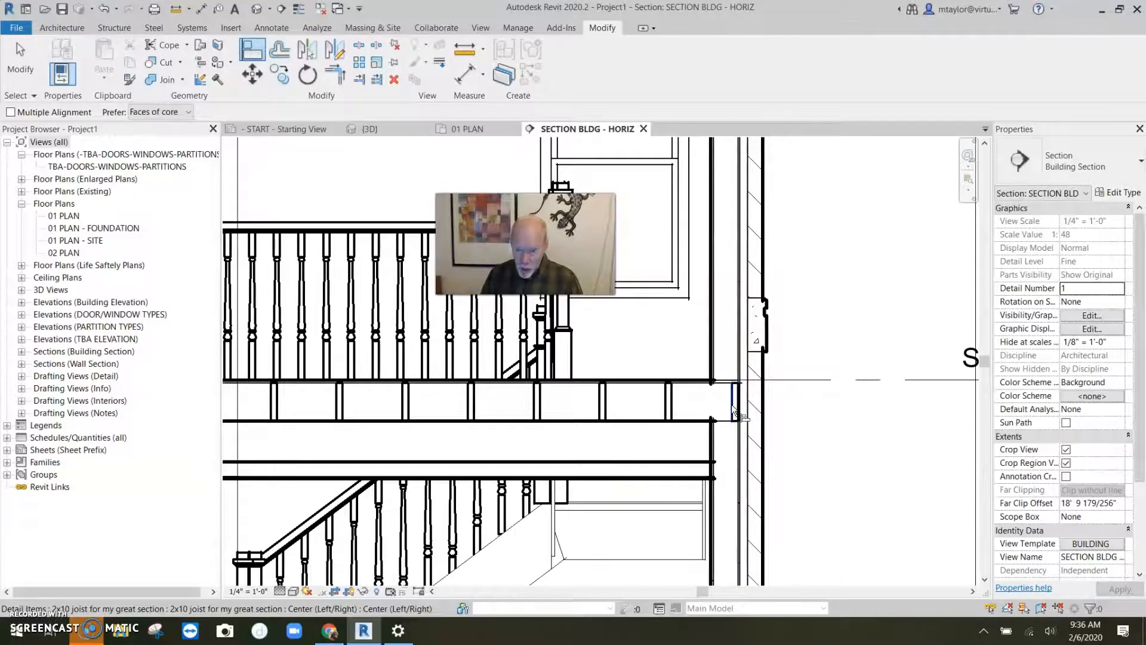
scroll(739, 412, "down", 5)
key("Escape")
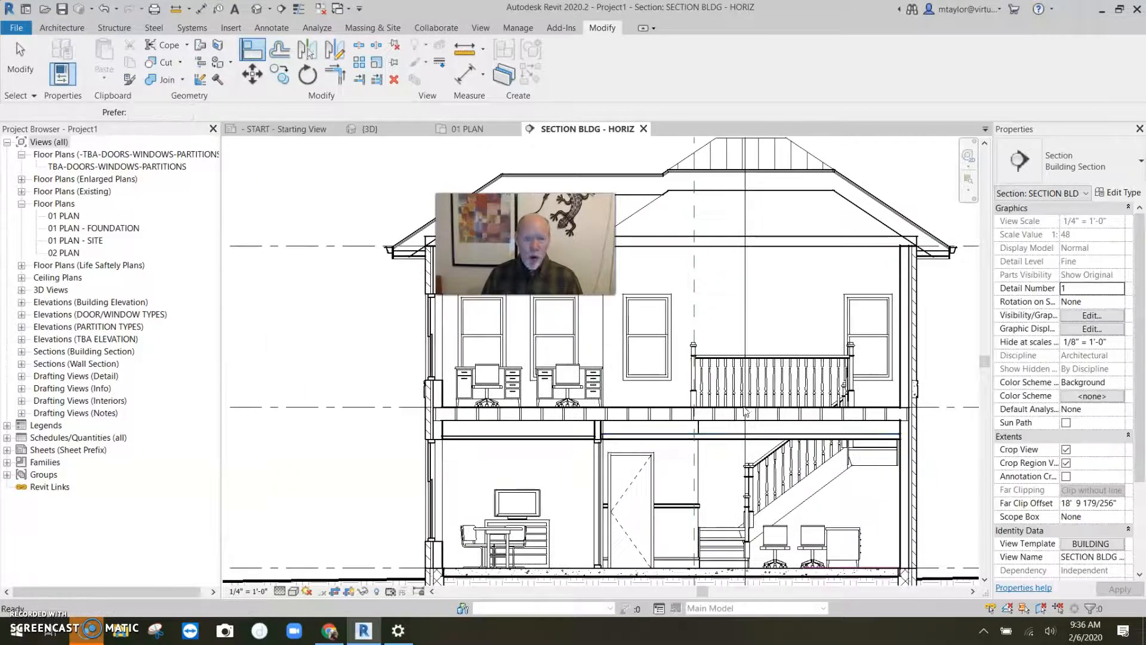
key("Escape")
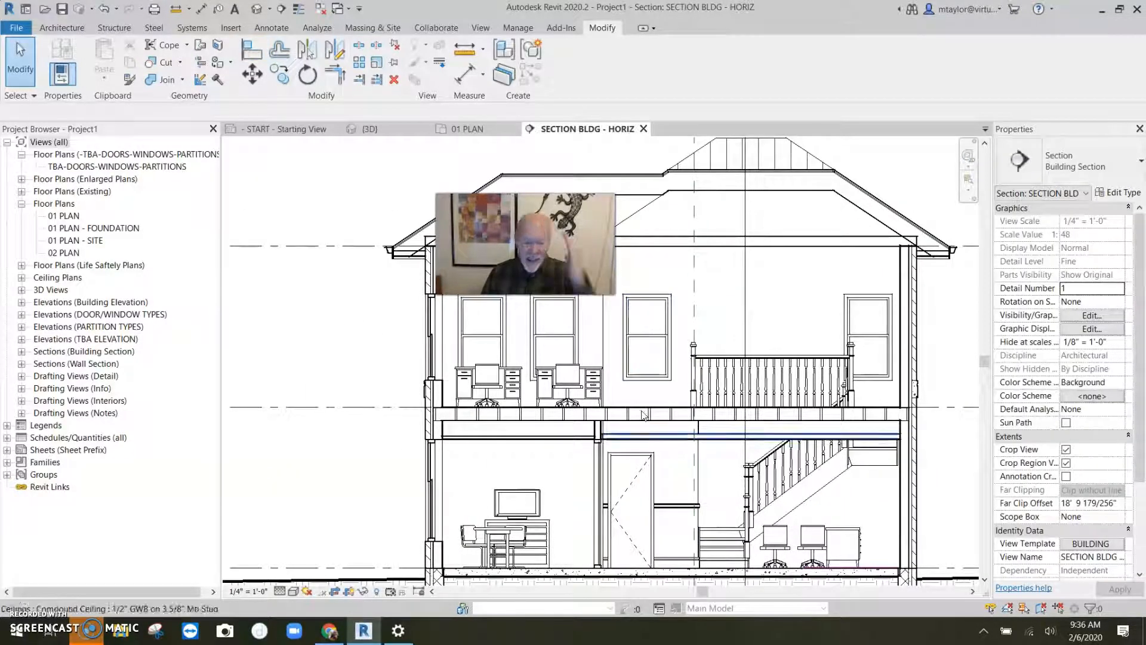